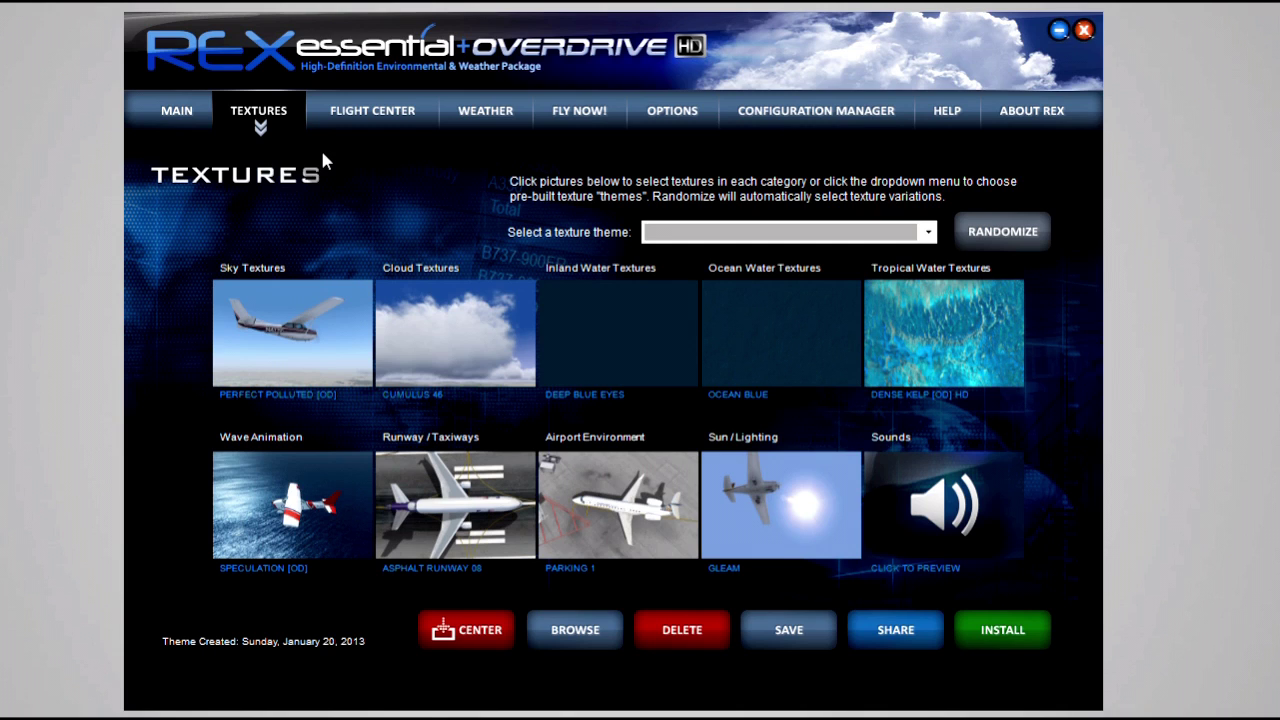
- Show the Options Manager, then view the About REX version and credits page
left_click(283, 342)
left_click(672, 111)
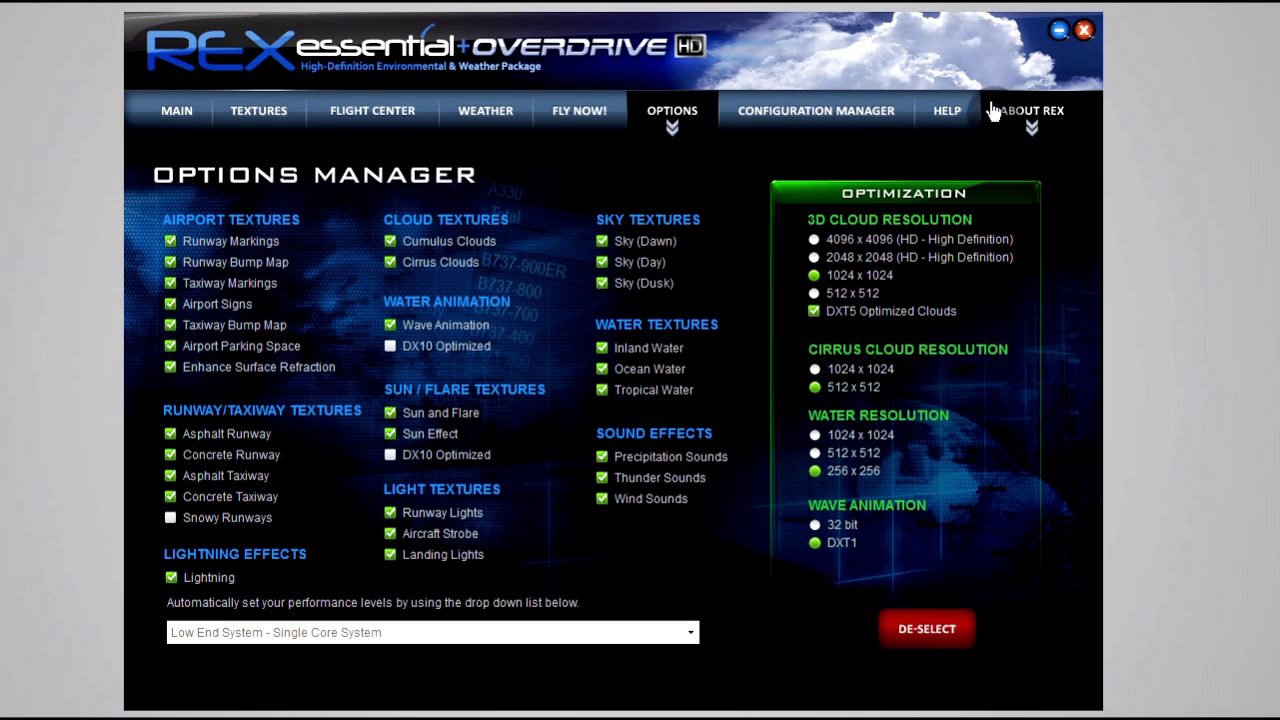
left_click(1020, 112)
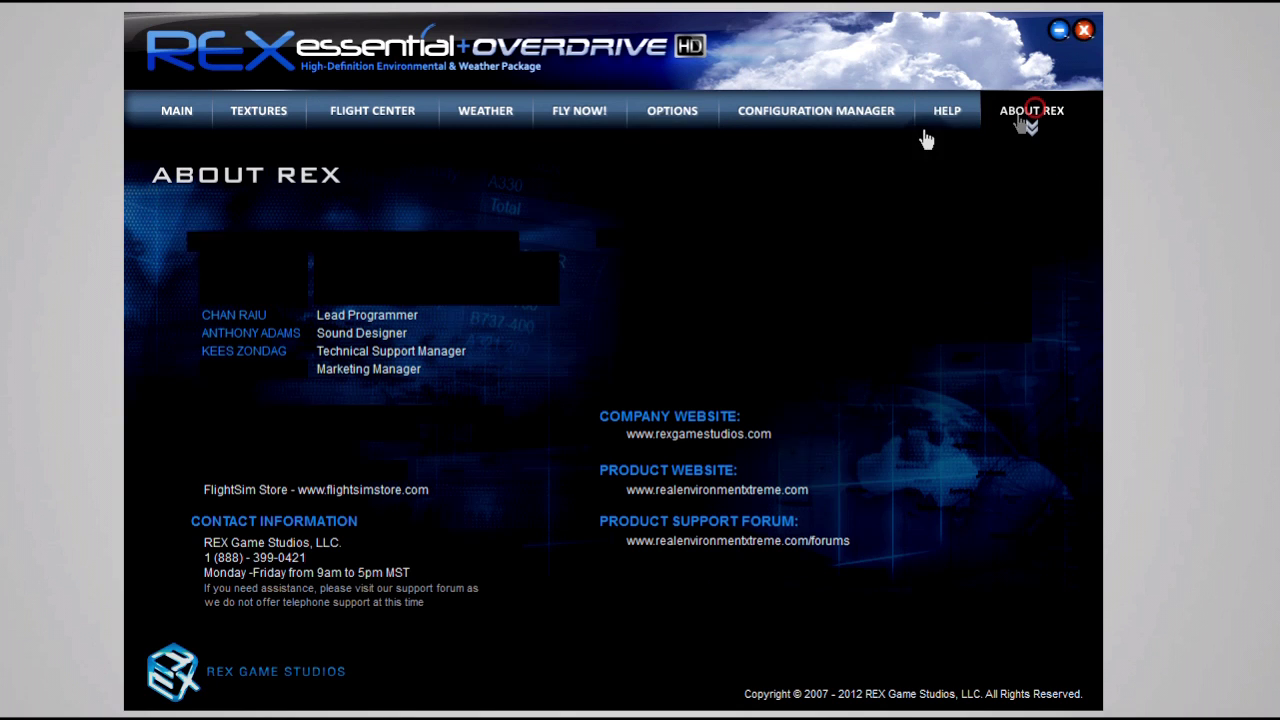
- Return to the Options Manager and drop down the performance preset list
left_click(674, 130)
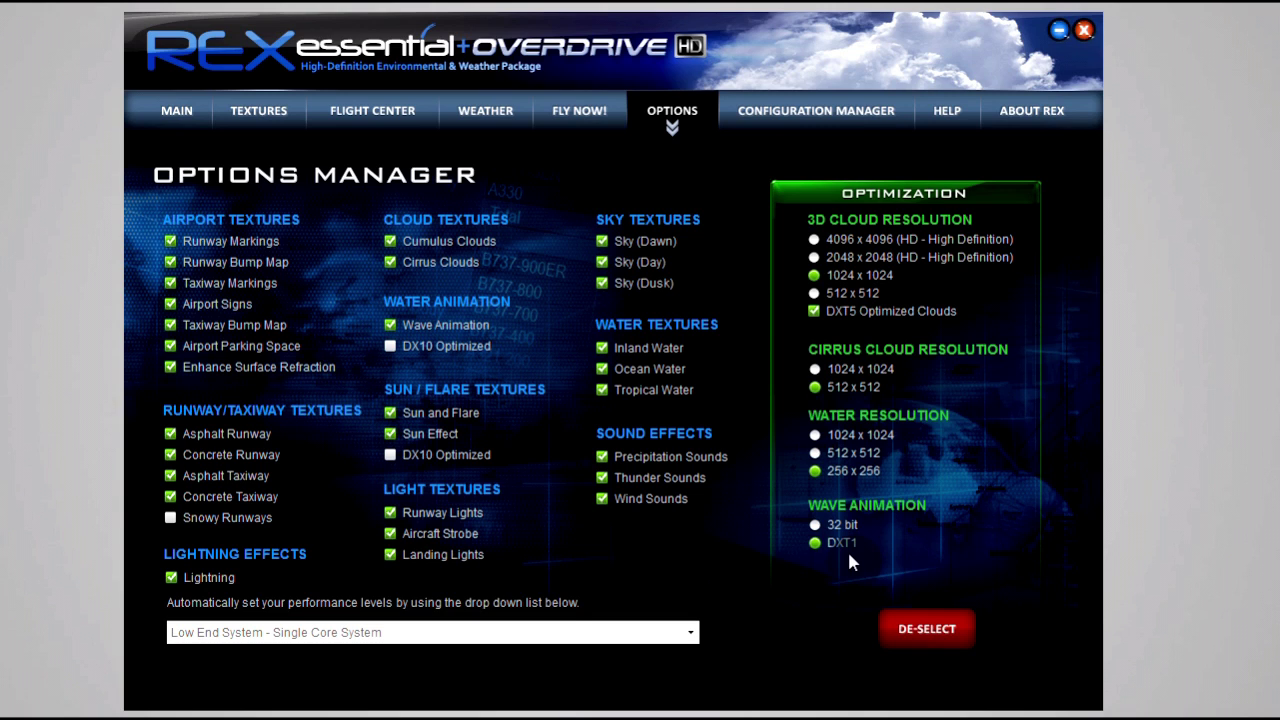
left_click(214, 633)
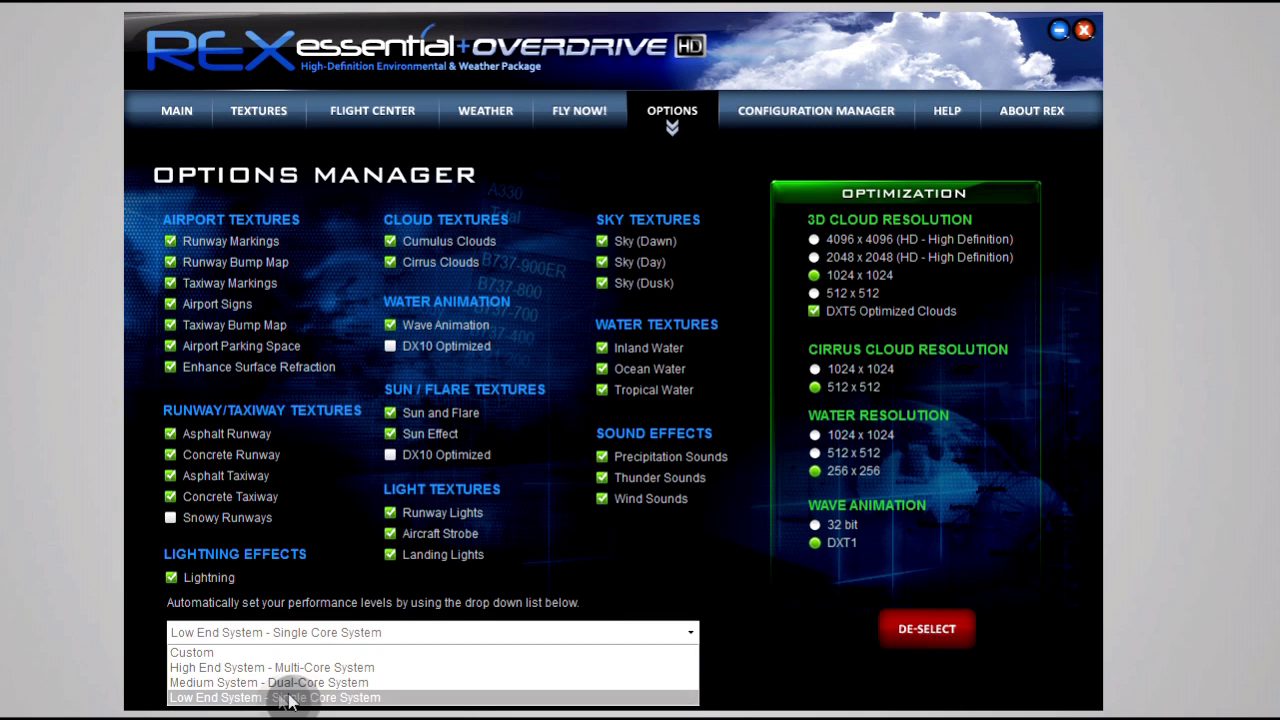
- Cycle the preset through Custom, High End and Medium, ending on Low End System - Single Core
left_click(257, 655)
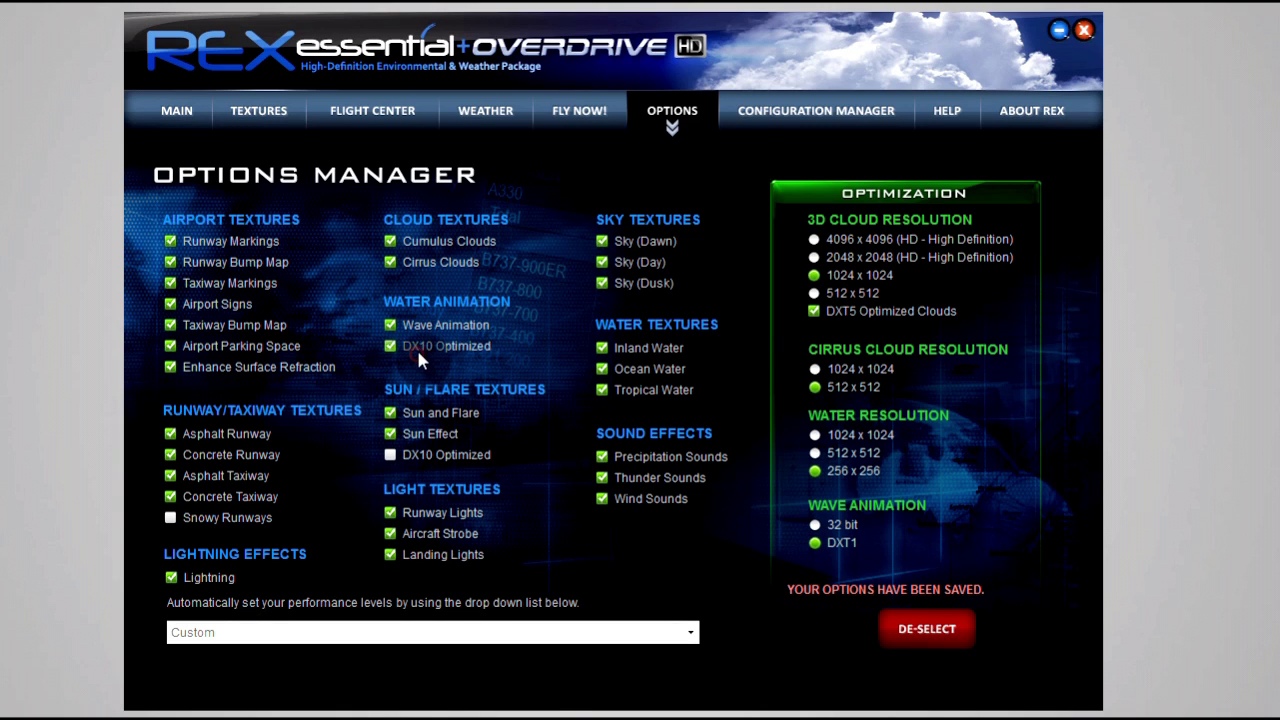
left_click(343, 634)
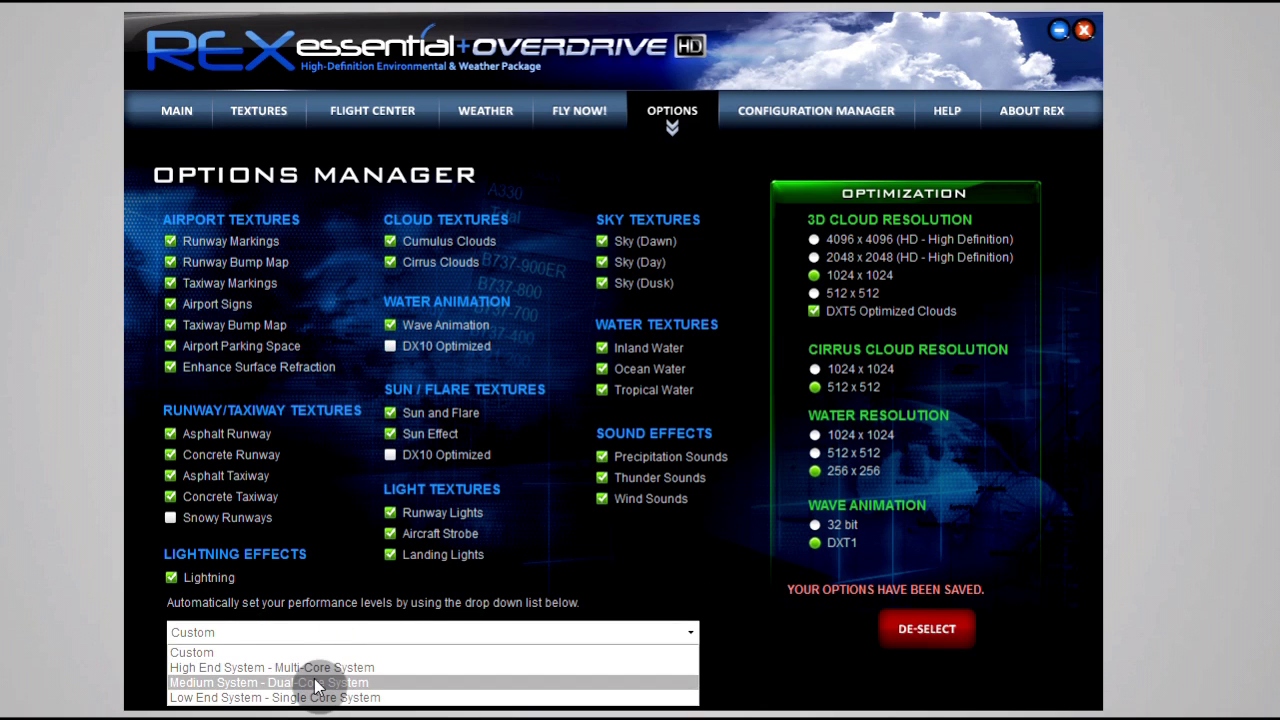
left_click(314, 666)
left_click(310, 634)
left_click(291, 676)
left_click(300, 638)
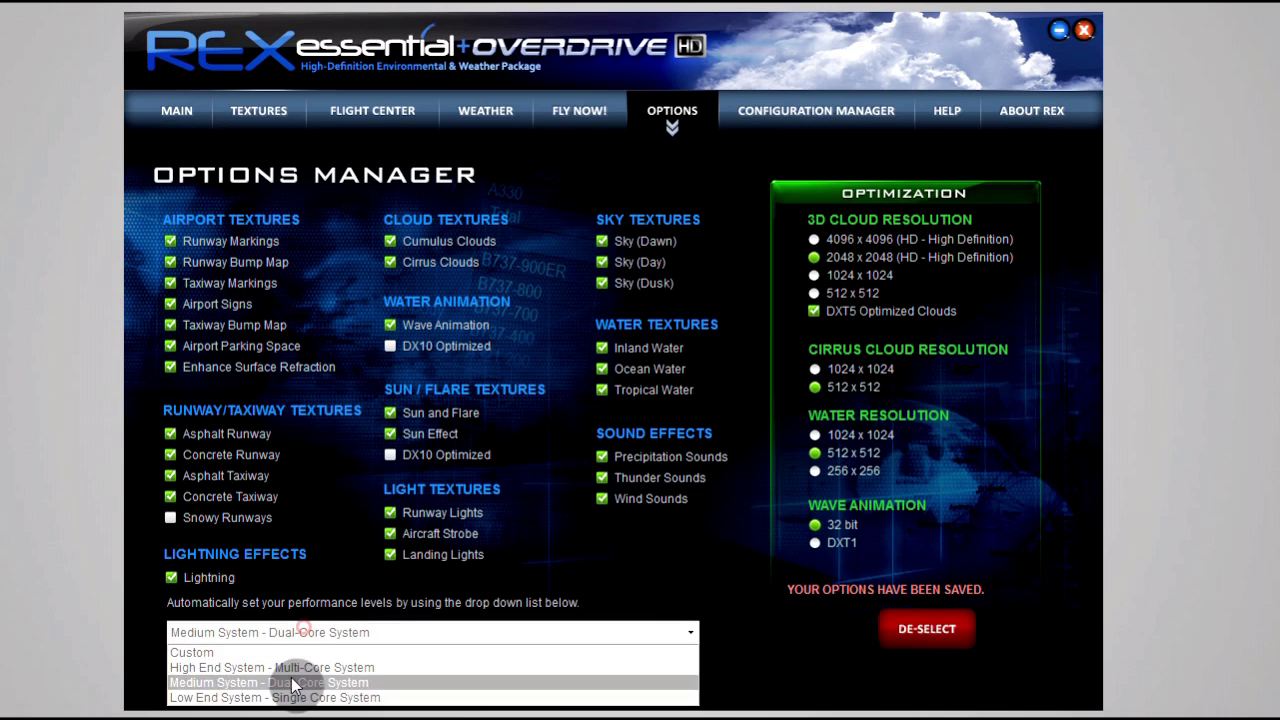
left_click(290, 692)
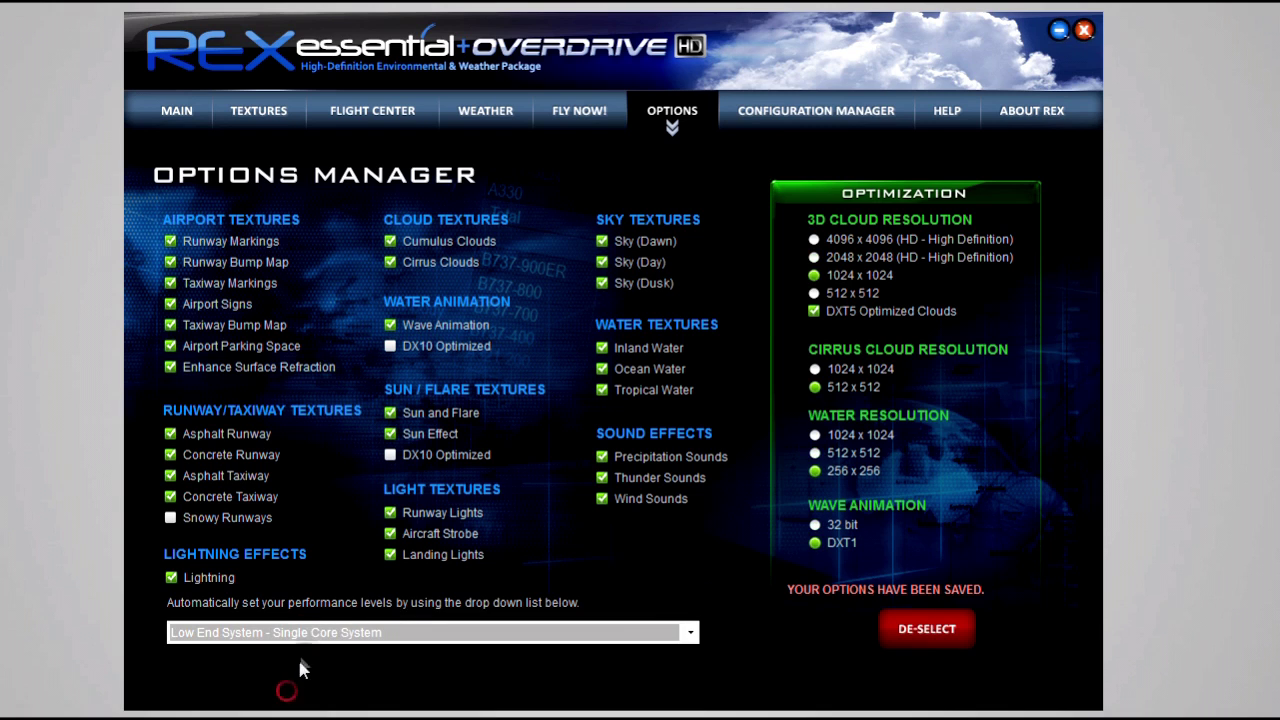
- Go to the sky textures and look over the dawn, daytime and sunset sky sets
left_click(274, 116)
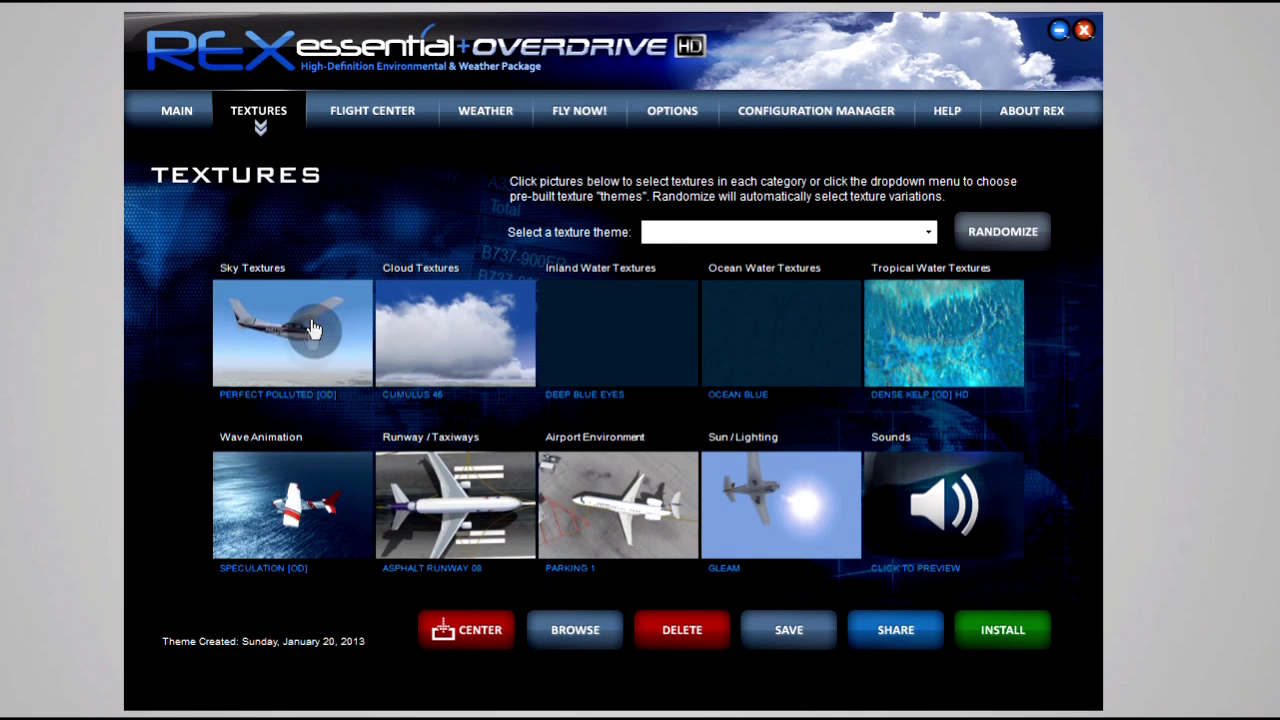
left_click(250, 338)
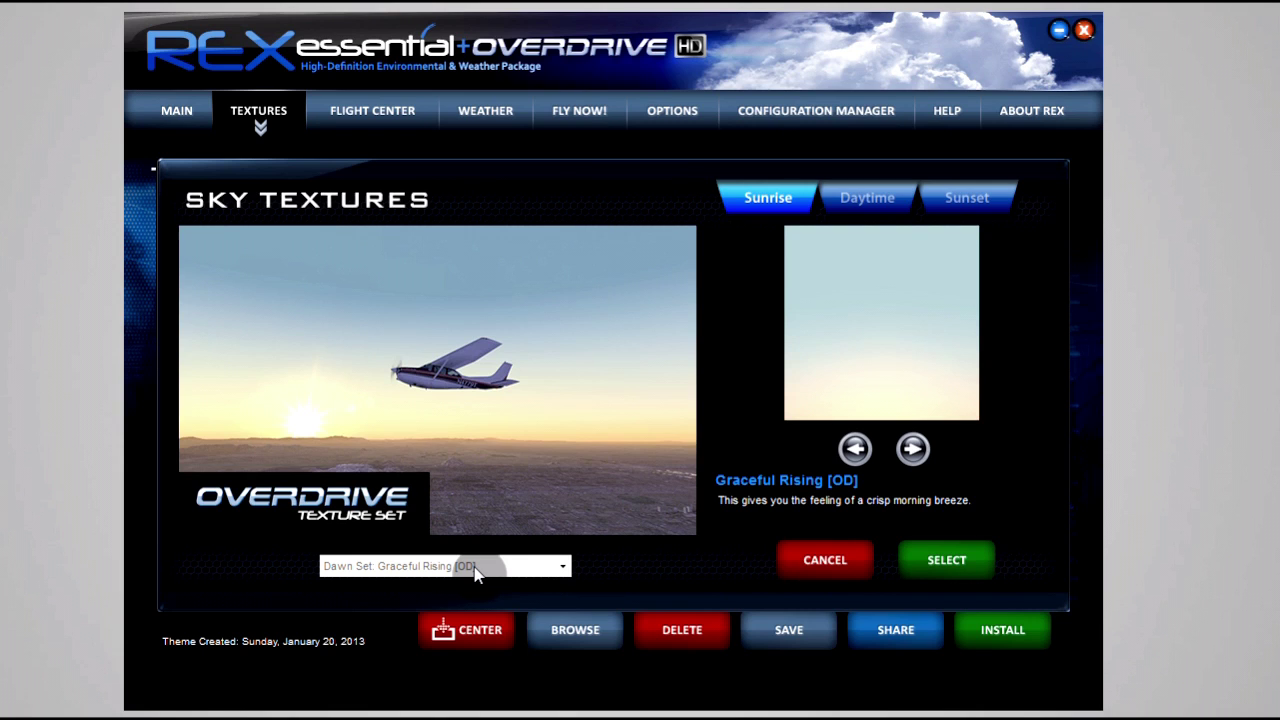
left_click(420, 566)
left_click(420, 566)
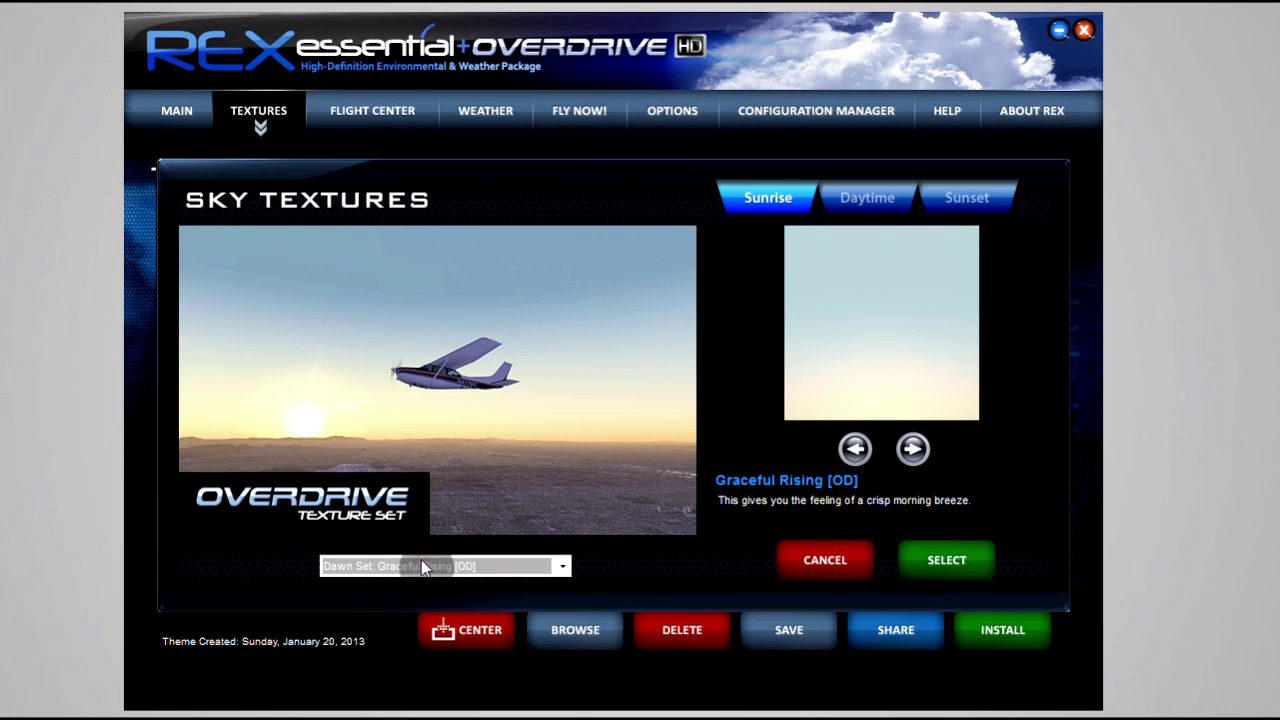
left_click(855, 200)
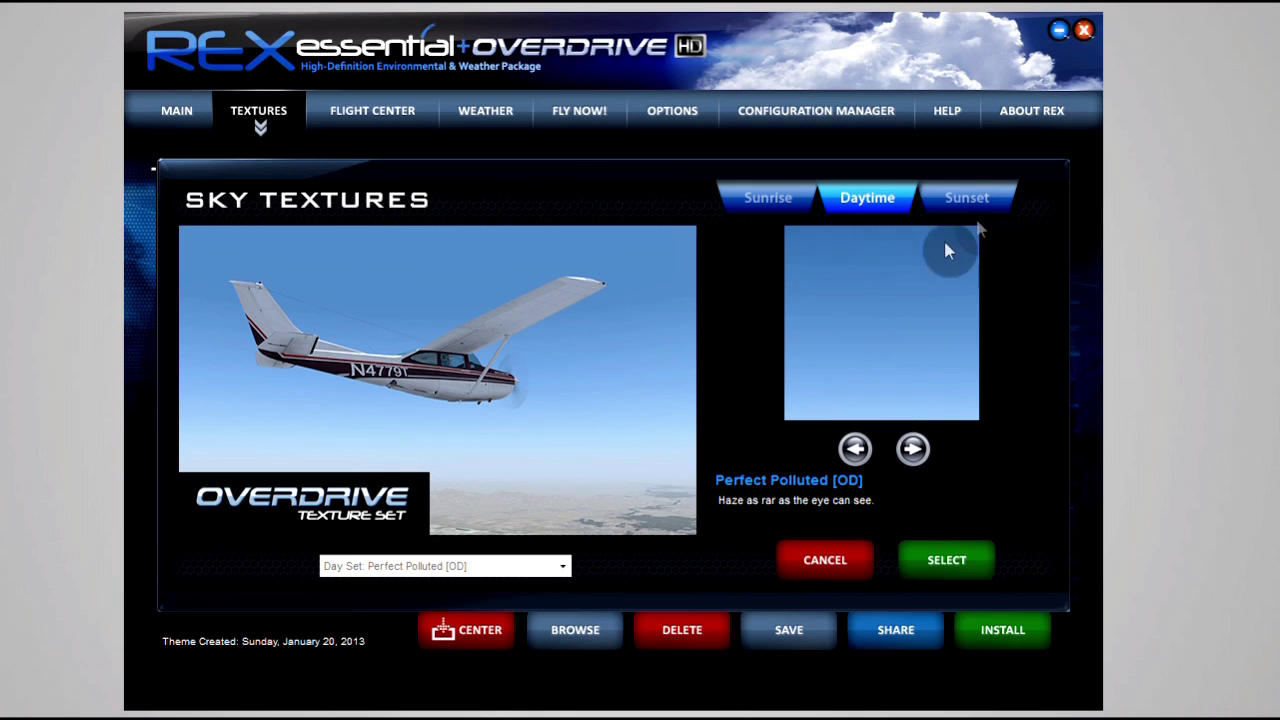
left_click(980, 202)
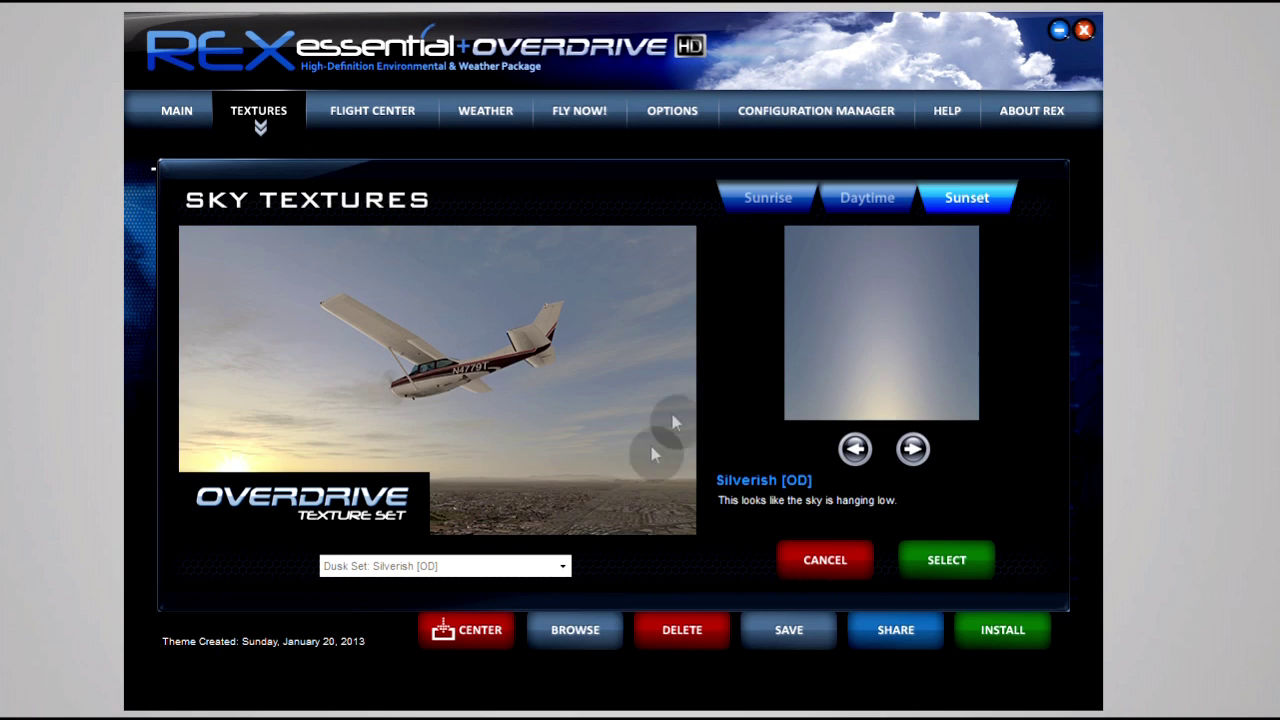
- Preview Painted Desert and Simple dusk skies, restore Silverish [OD], and discard sky changes
left_click(440, 574)
left_click(434, 565)
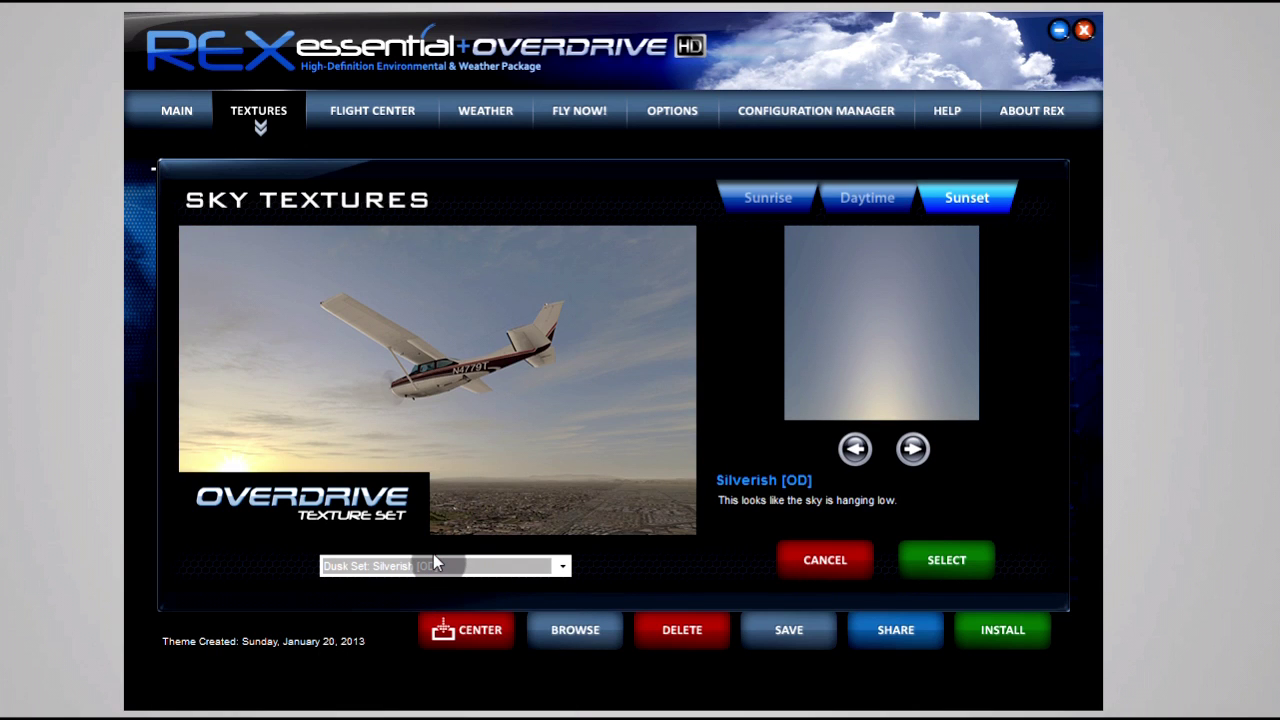
left_click(434, 565)
left_click(430, 566)
left_click(430, 566)
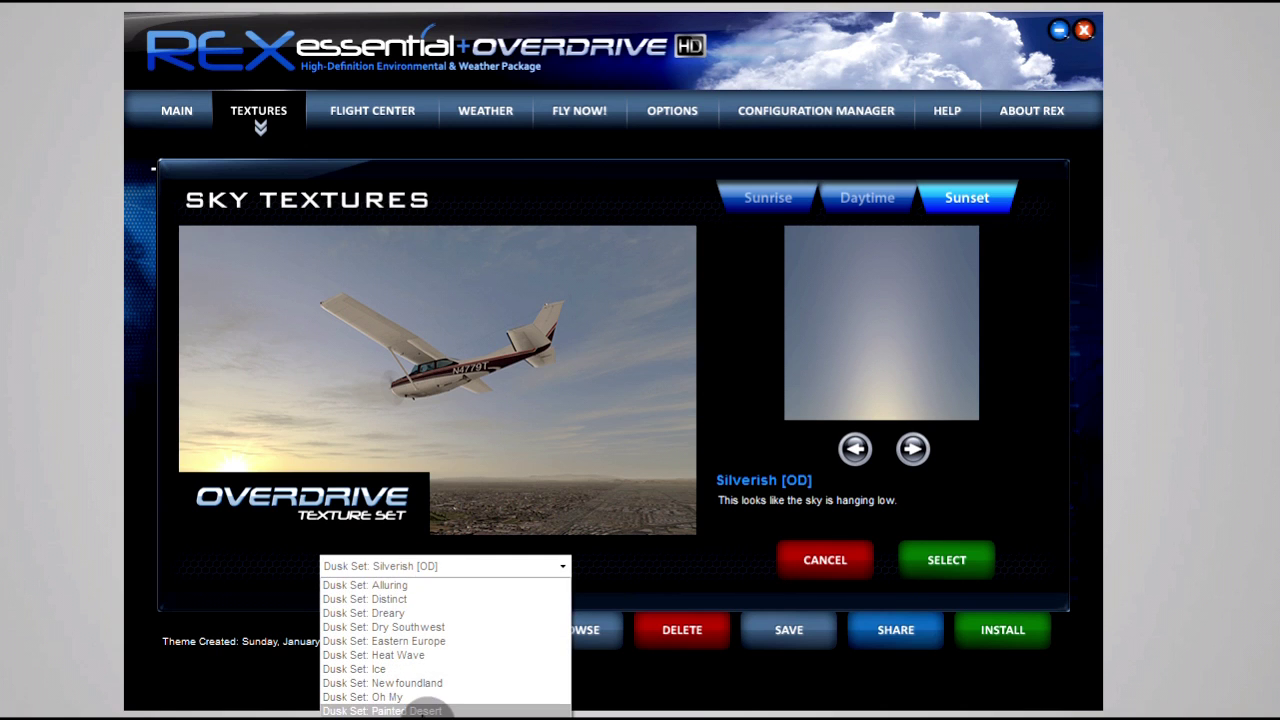
left_click(421, 708)
left_click(443, 568)
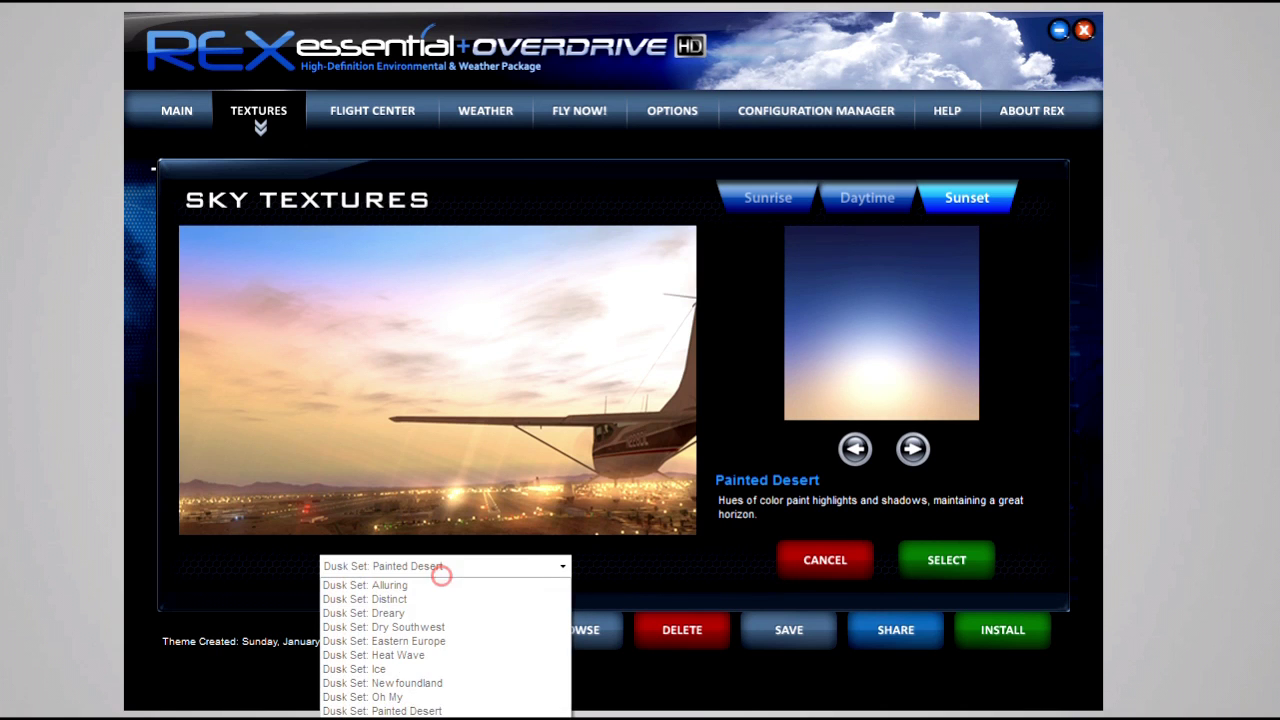
left_click(422, 655)
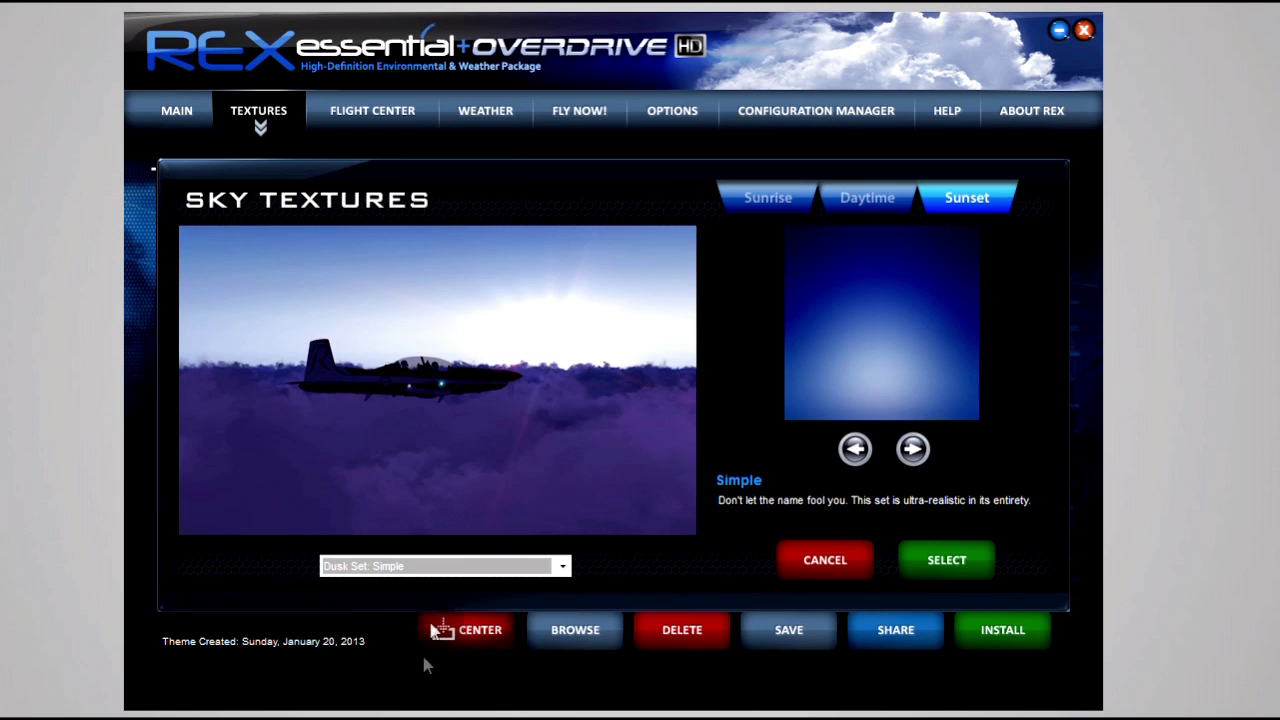
left_click(468, 570)
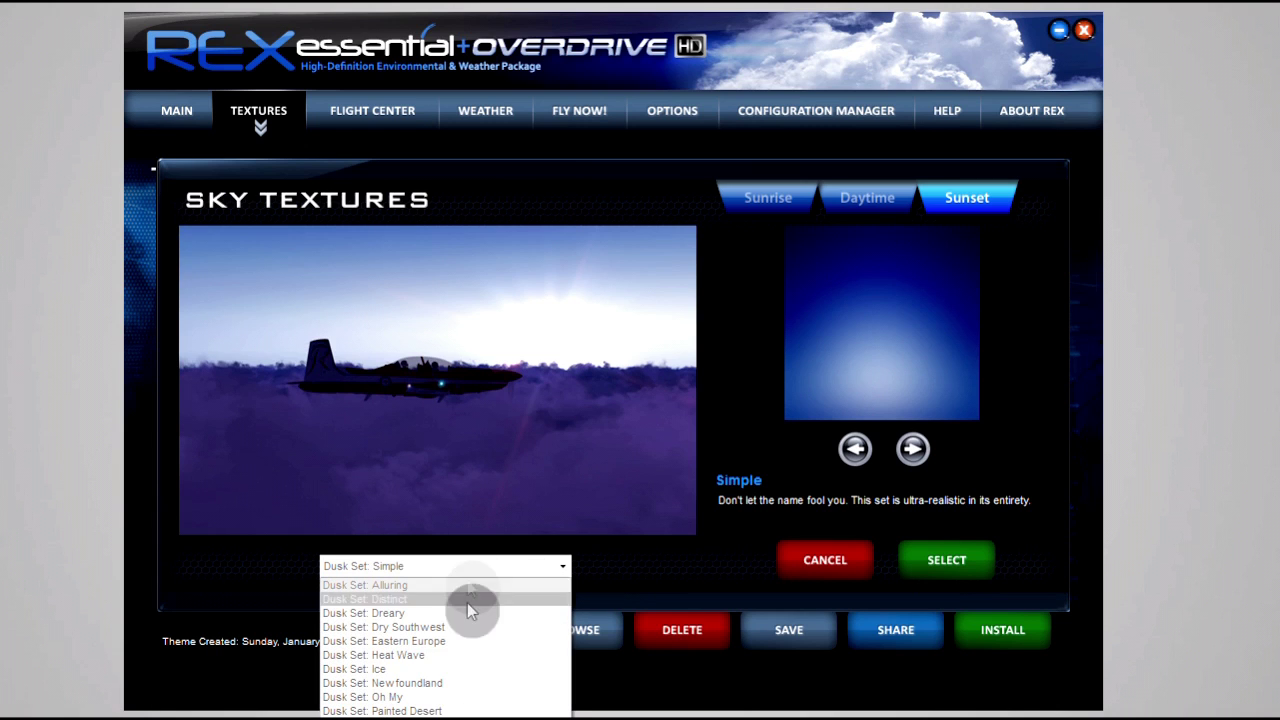
left_click(400, 570)
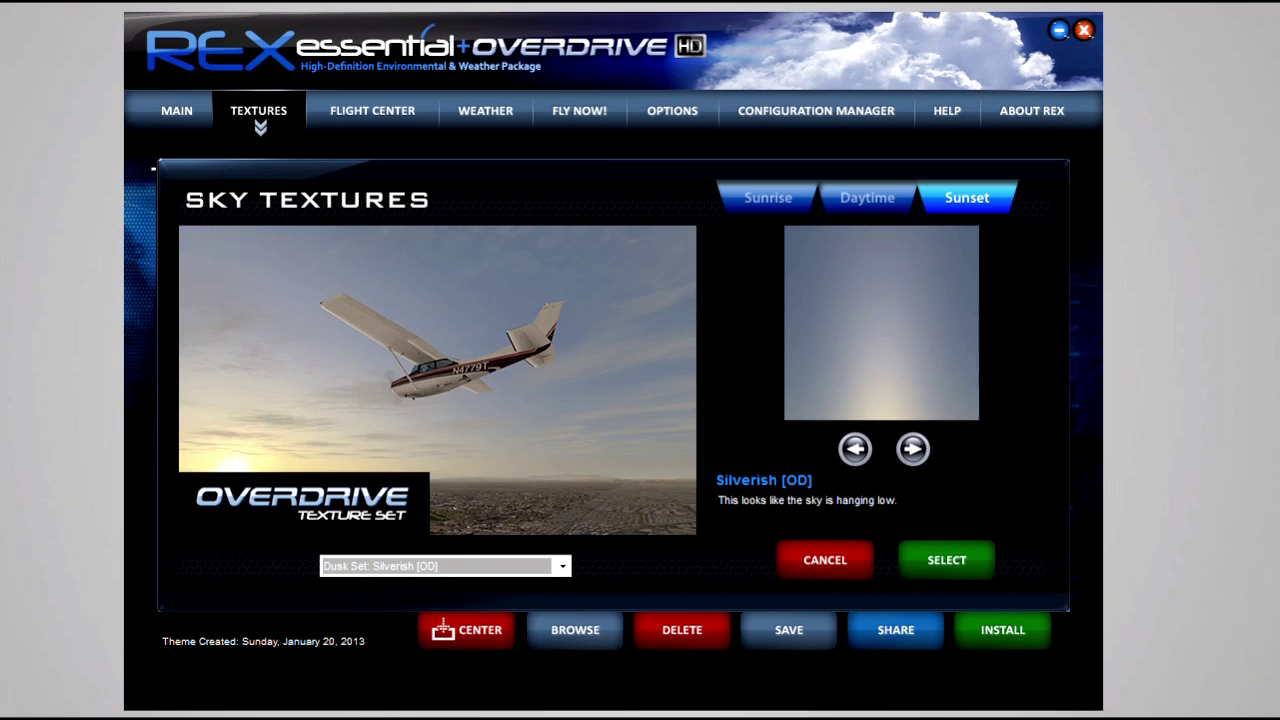
left_click(837, 569)
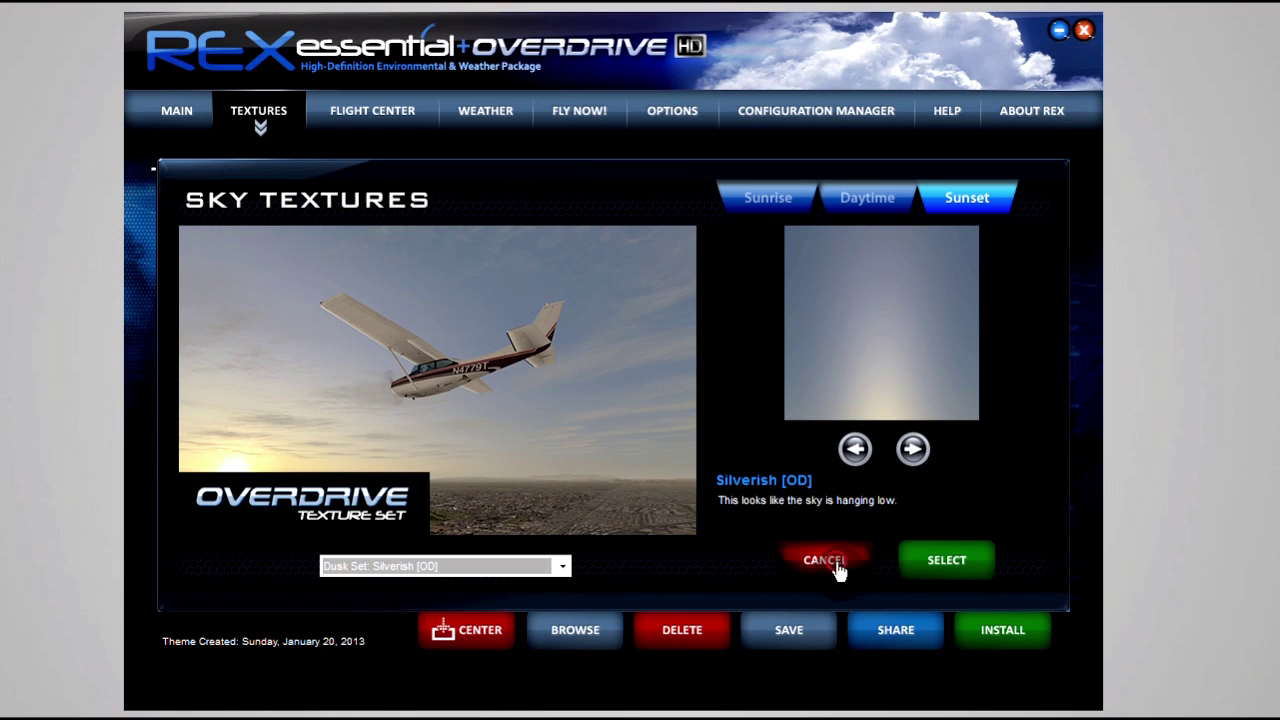
left_click(461, 336)
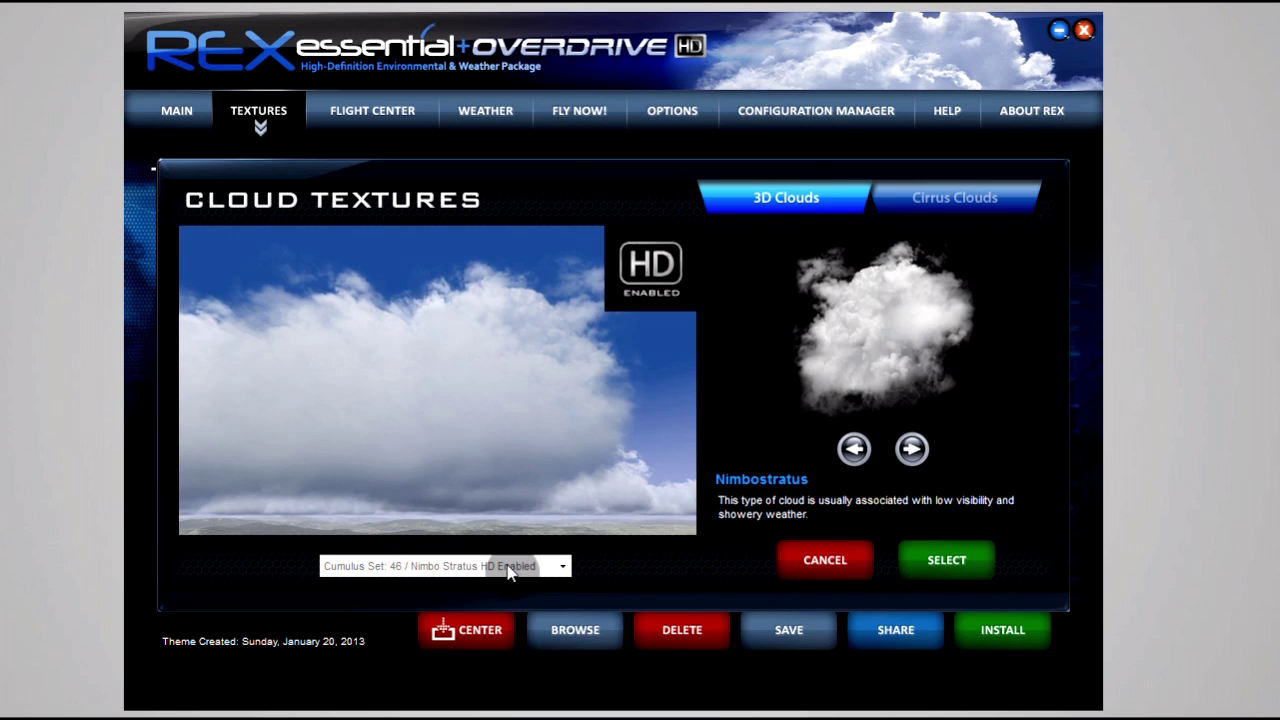
- Preview cumulus set 57 Nimbo Stratus, then switch back to cumulus set 46
left_click(560, 573)
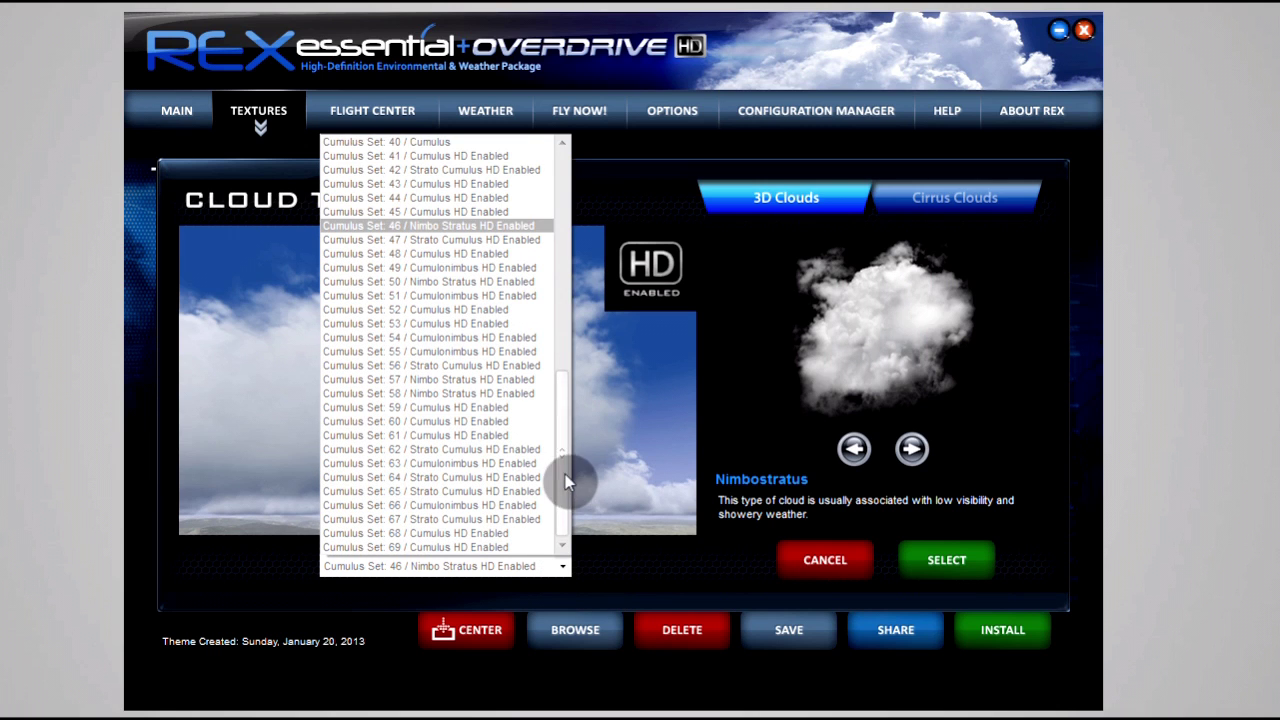
scroll(565, 474, "up", 6)
scroll(378, 428, "down", 3)
scroll(503, 331, "down", 3)
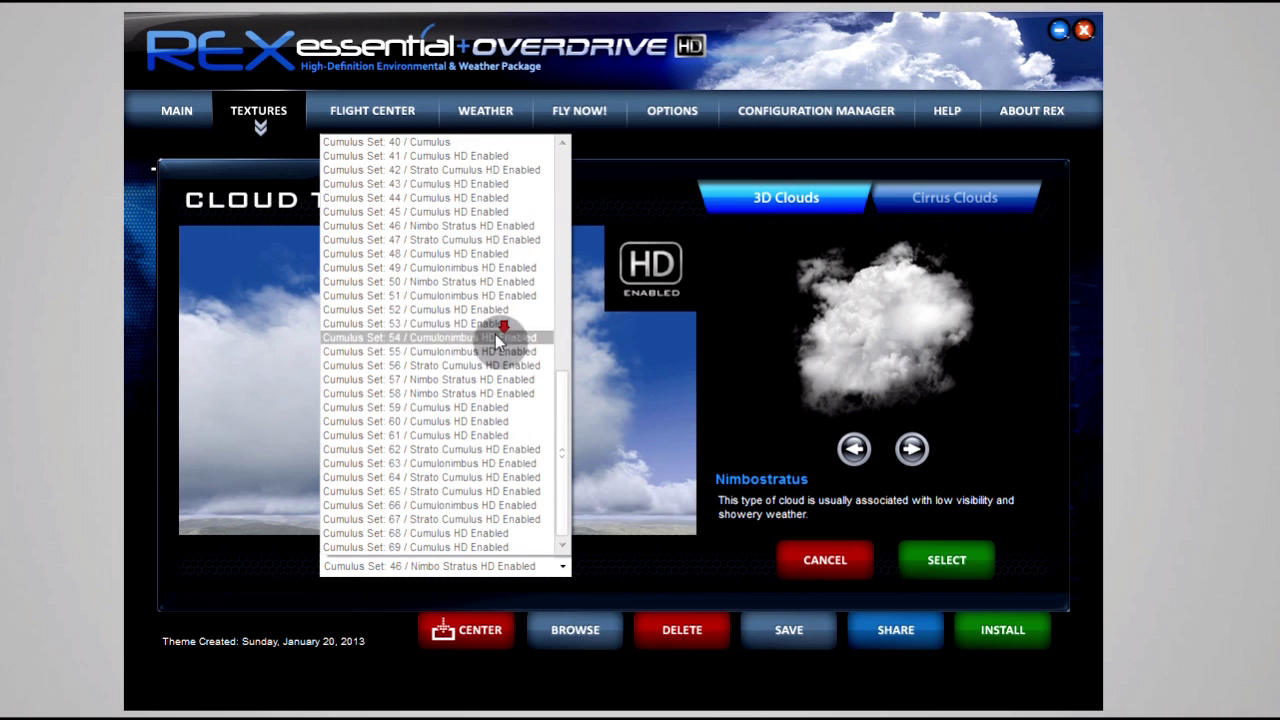
left_click(505, 381)
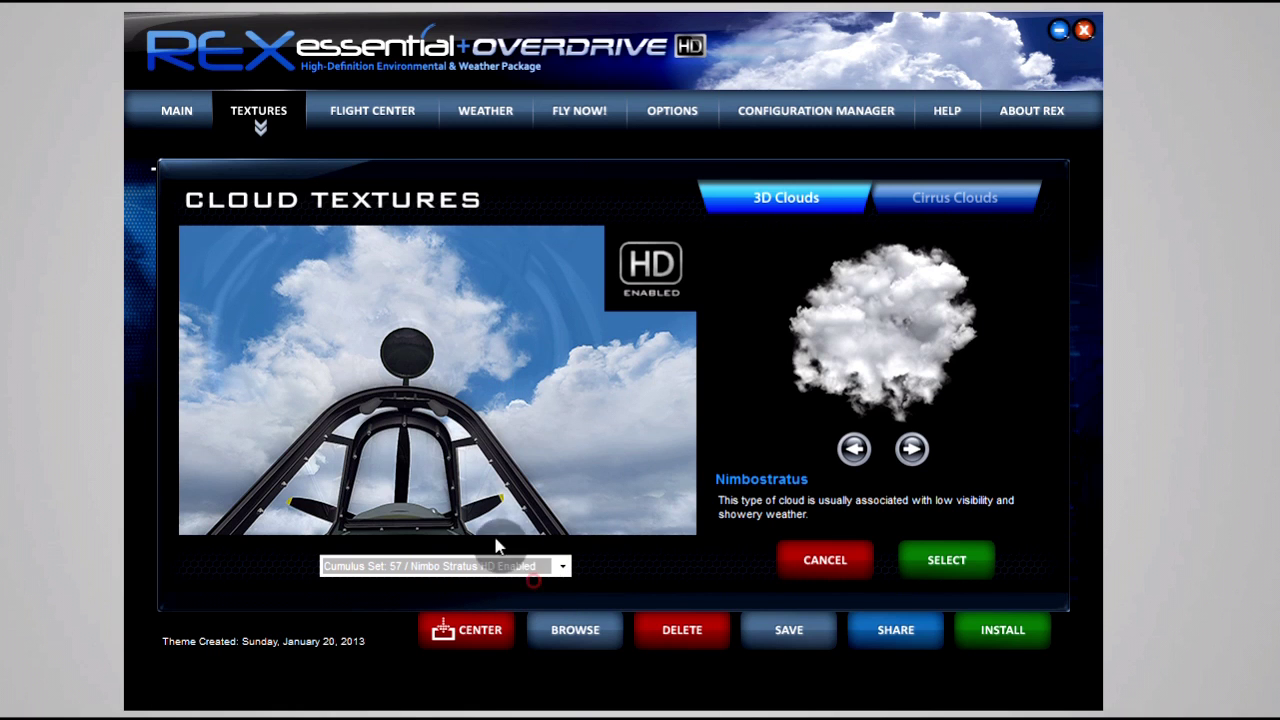
left_click(528, 566)
scroll(471, 500, "up", 5)
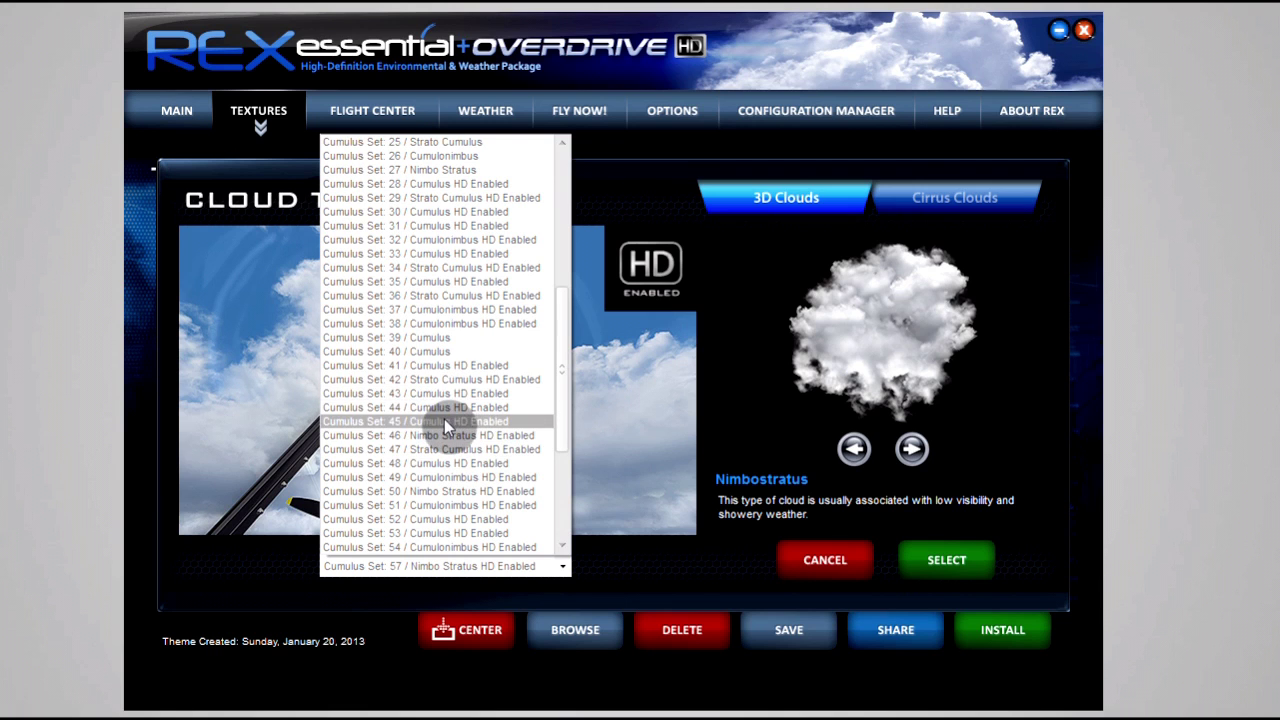
left_click(457, 435)
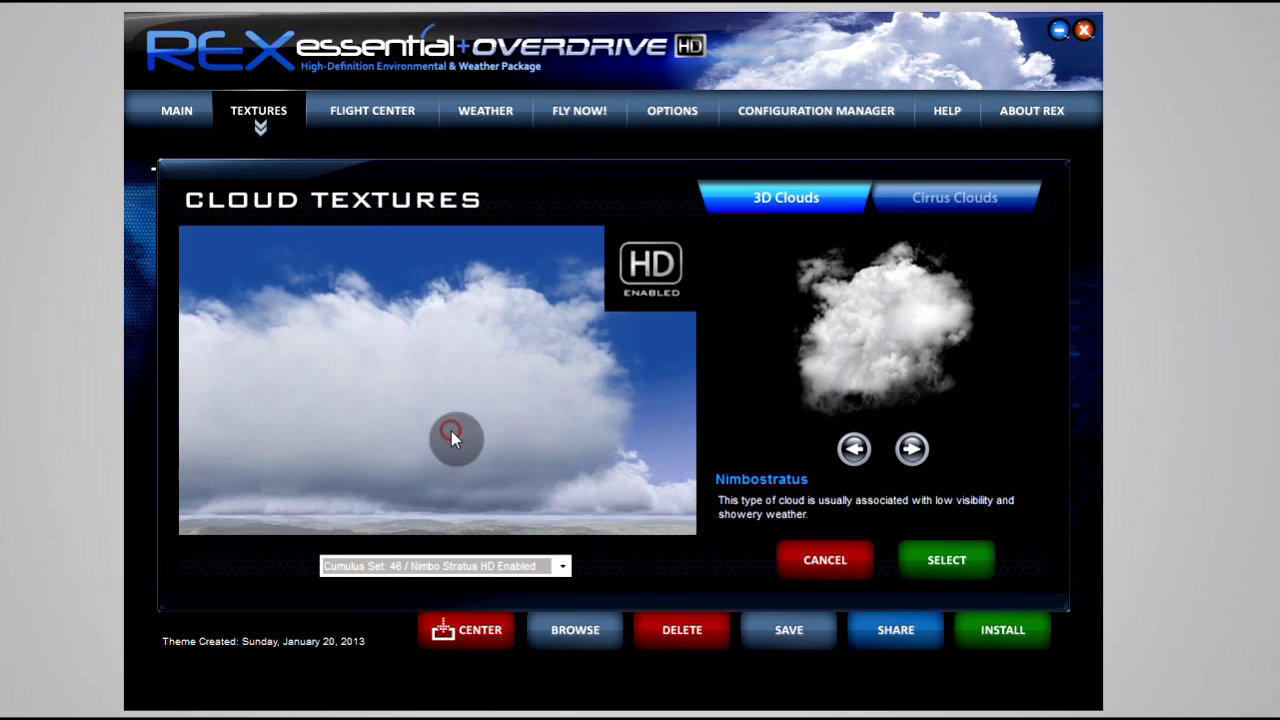
- Step through the 3D cloud types, settling on Strato Cumulus
left_click(911, 449)
left_click(852, 451)
left_click(852, 450)
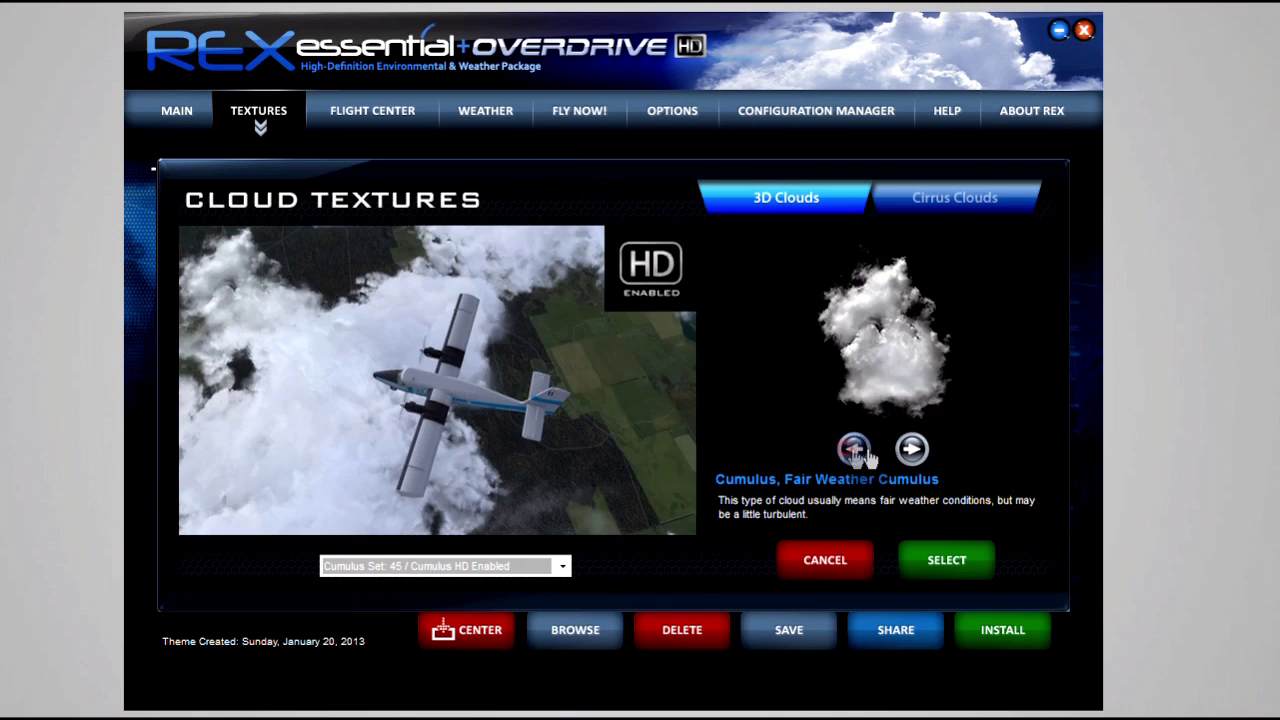
left_click(911, 450)
left_click(911, 450)
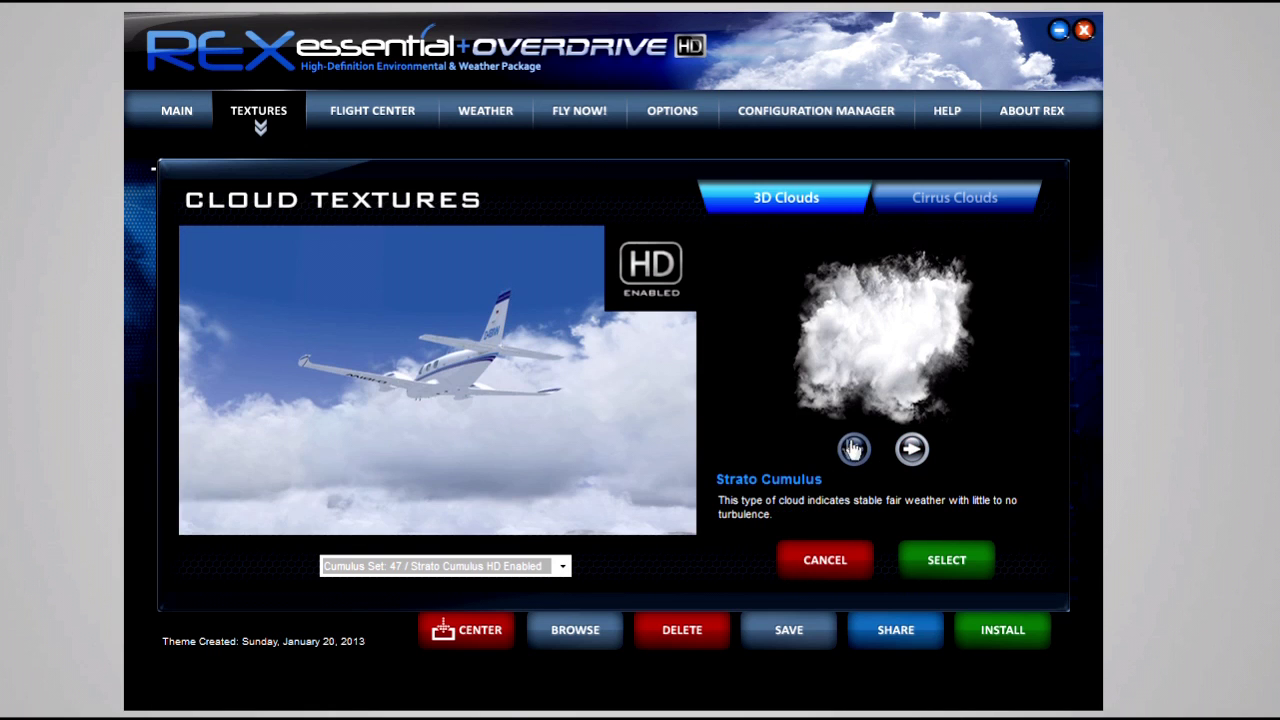
left_click(852, 450)
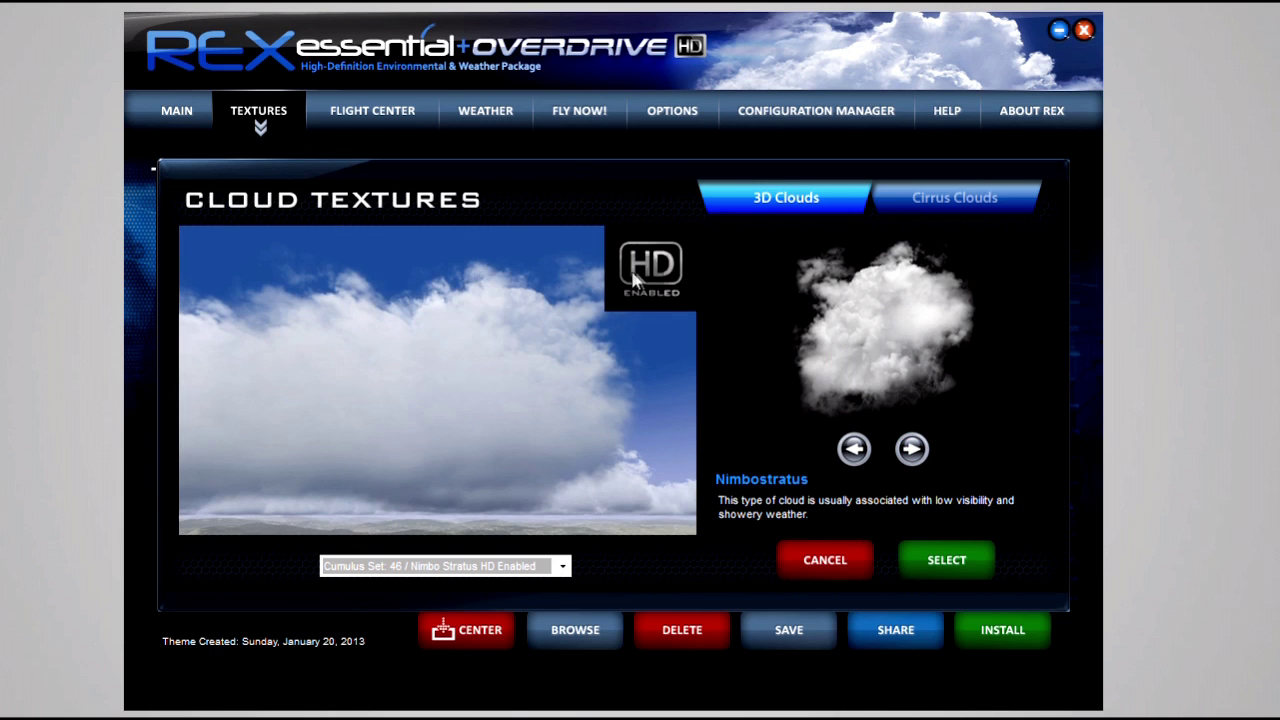
left_click(911, 451)
left_click(911, 451)
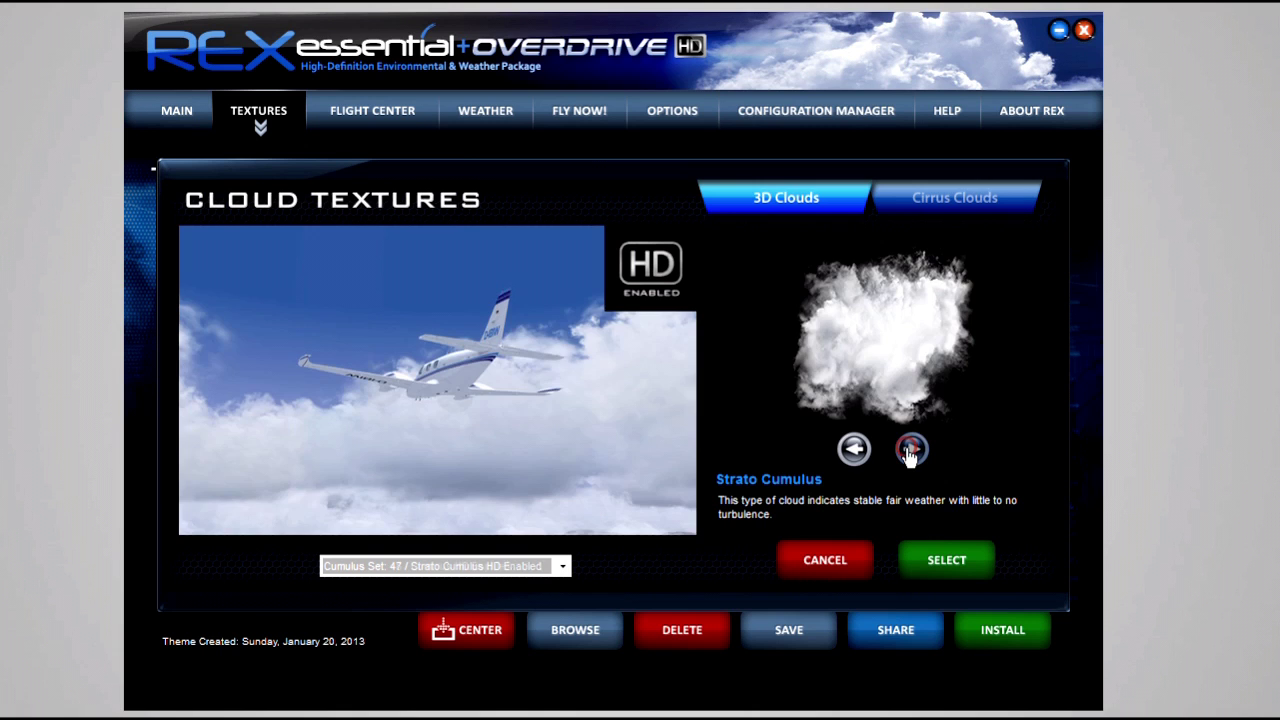
left_click(852, 450)
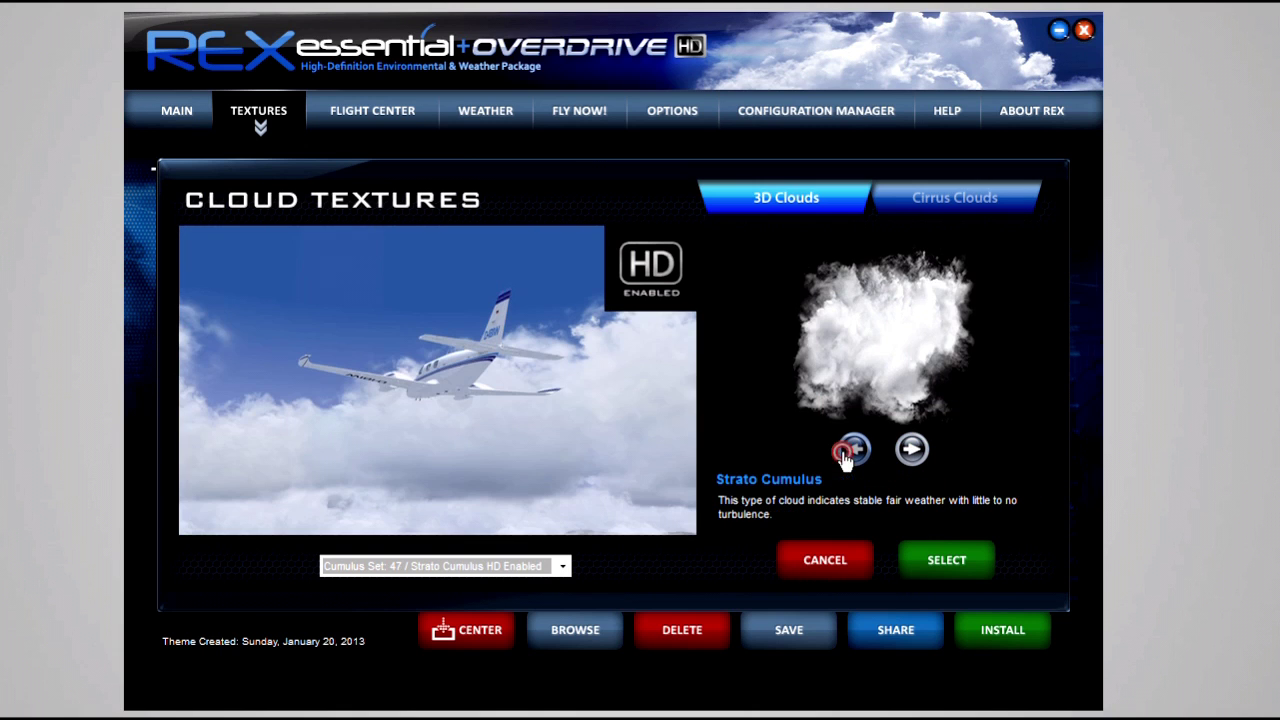
- Check the cirrus clouds stay on Set 33, then cancel out of the cloud editor
left_click(972, 202)
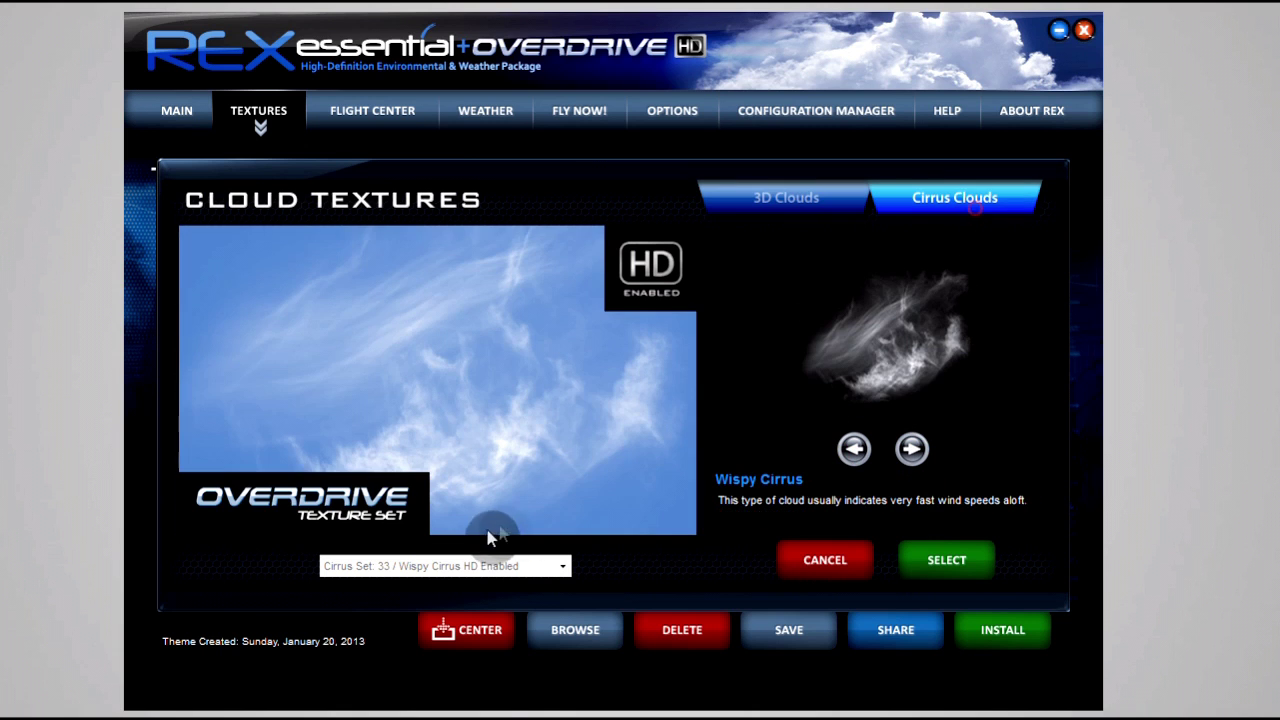
left_click(452, 566)
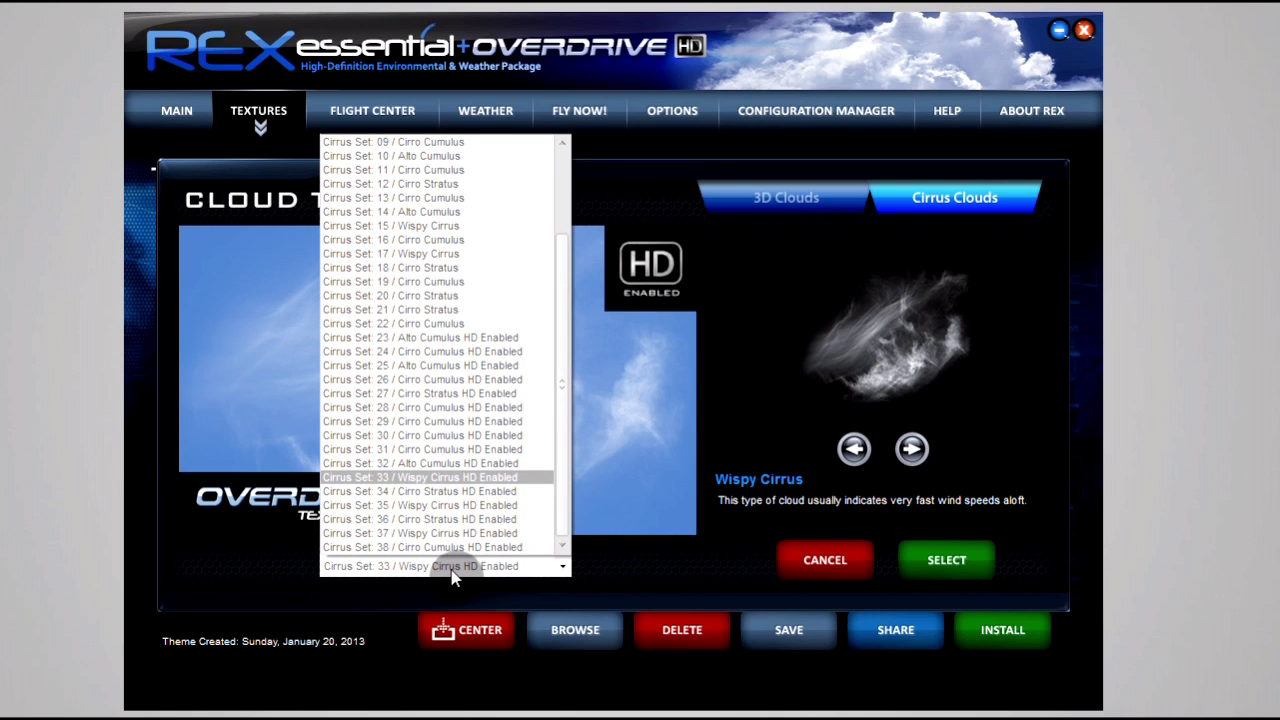
left_click(452, 567)
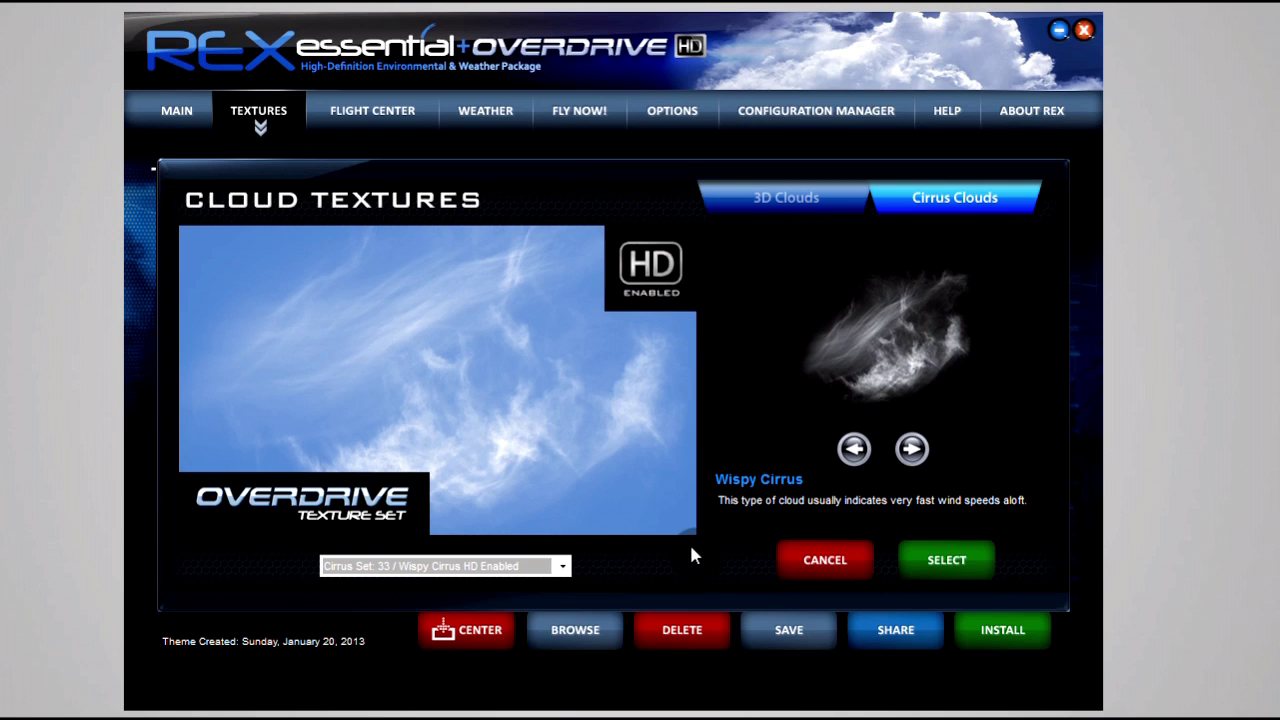
left_click(36, 433)
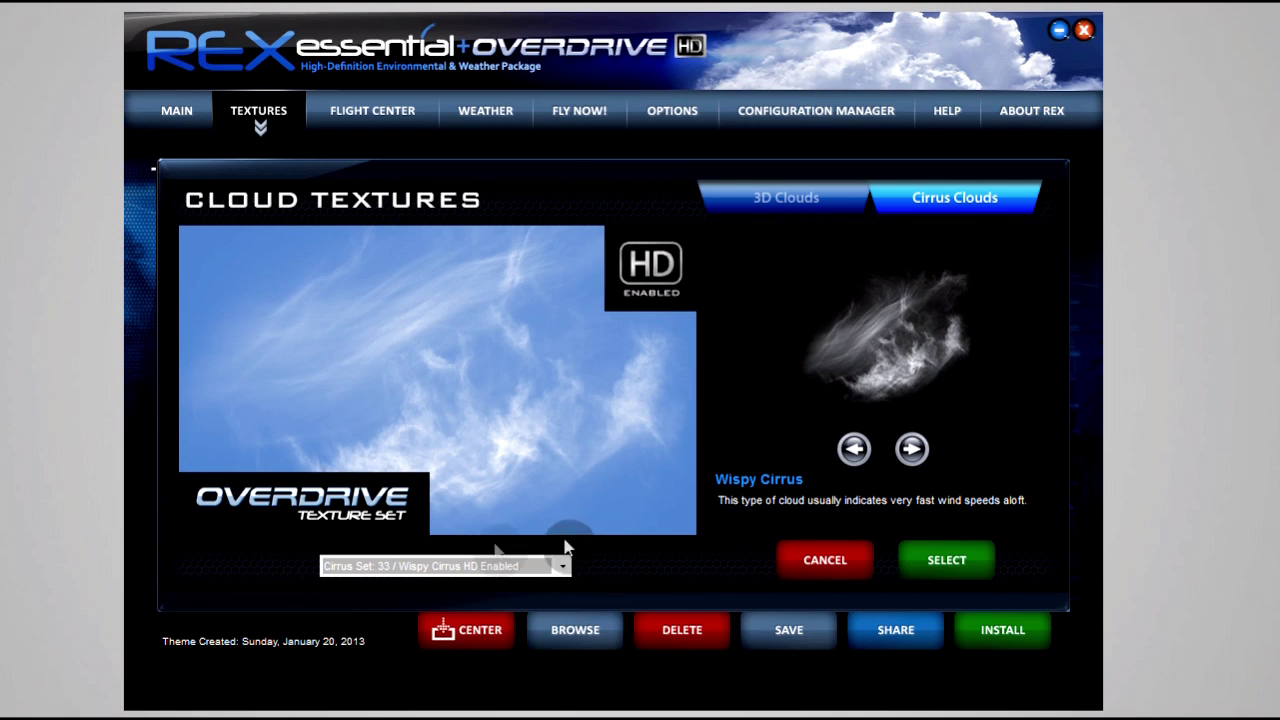
left_click(790, 553)
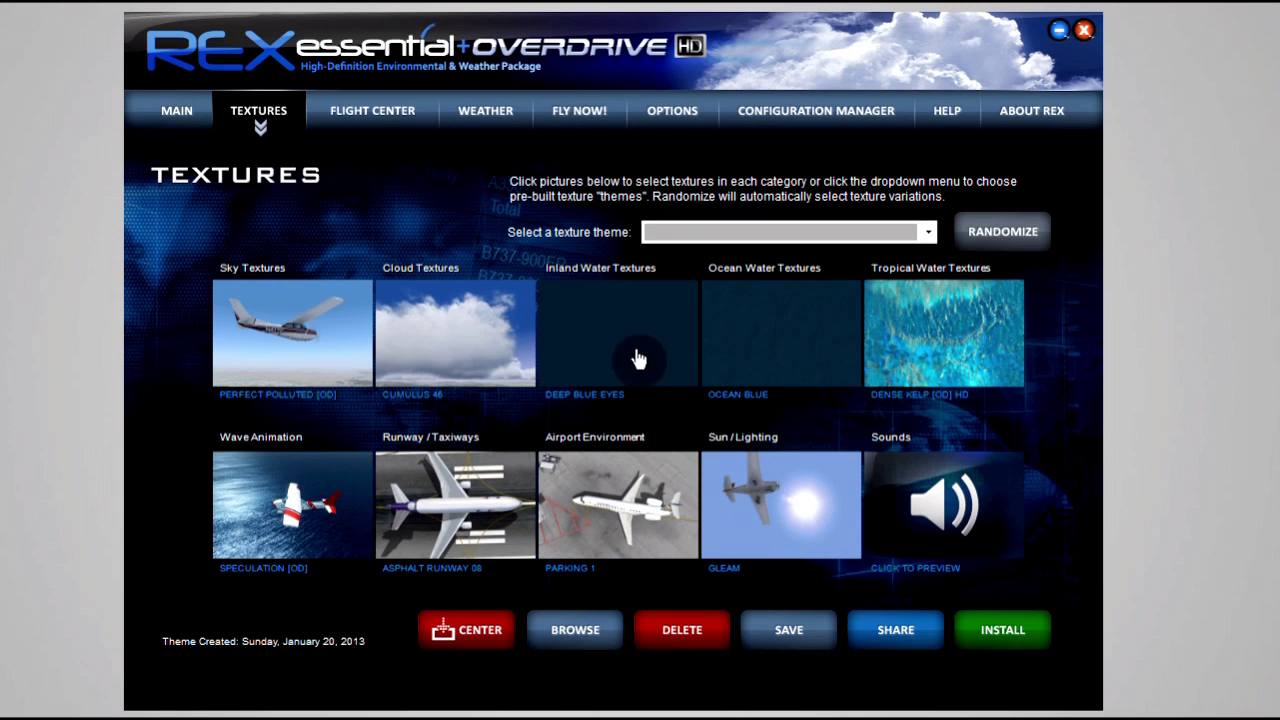
left_click(634, 338)
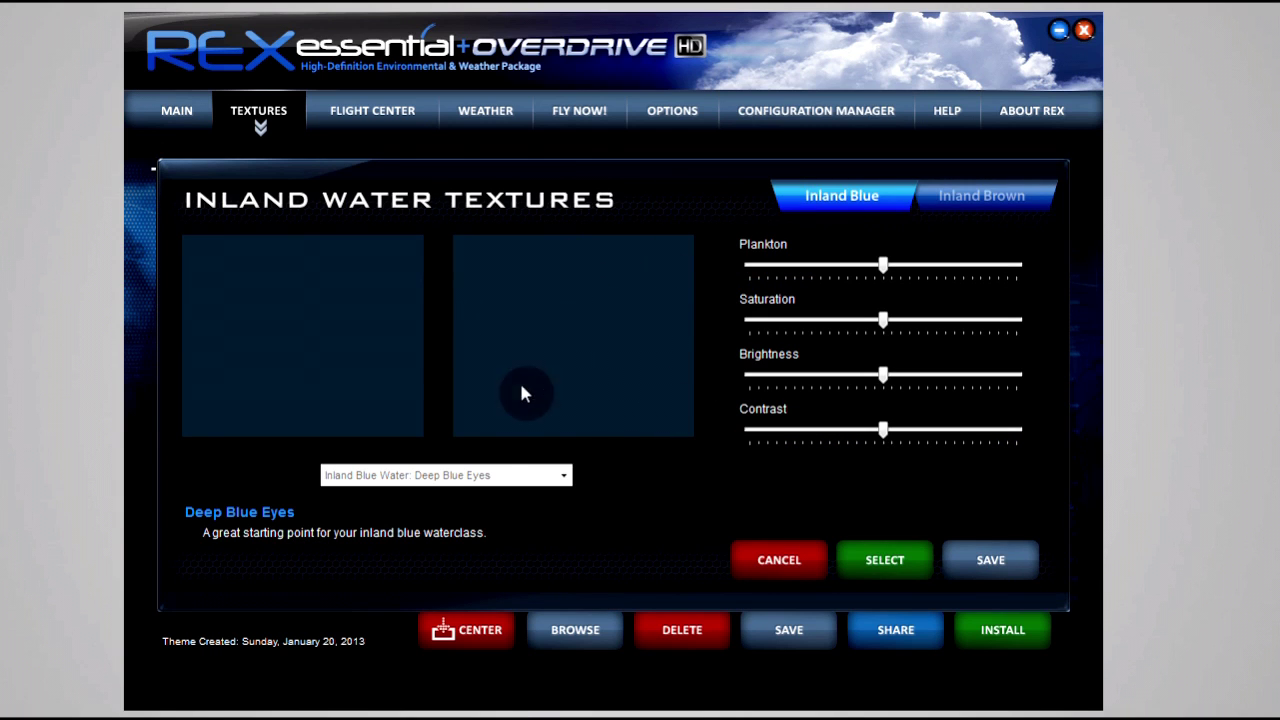
left_click(486, 474)
left_click(486, 474)
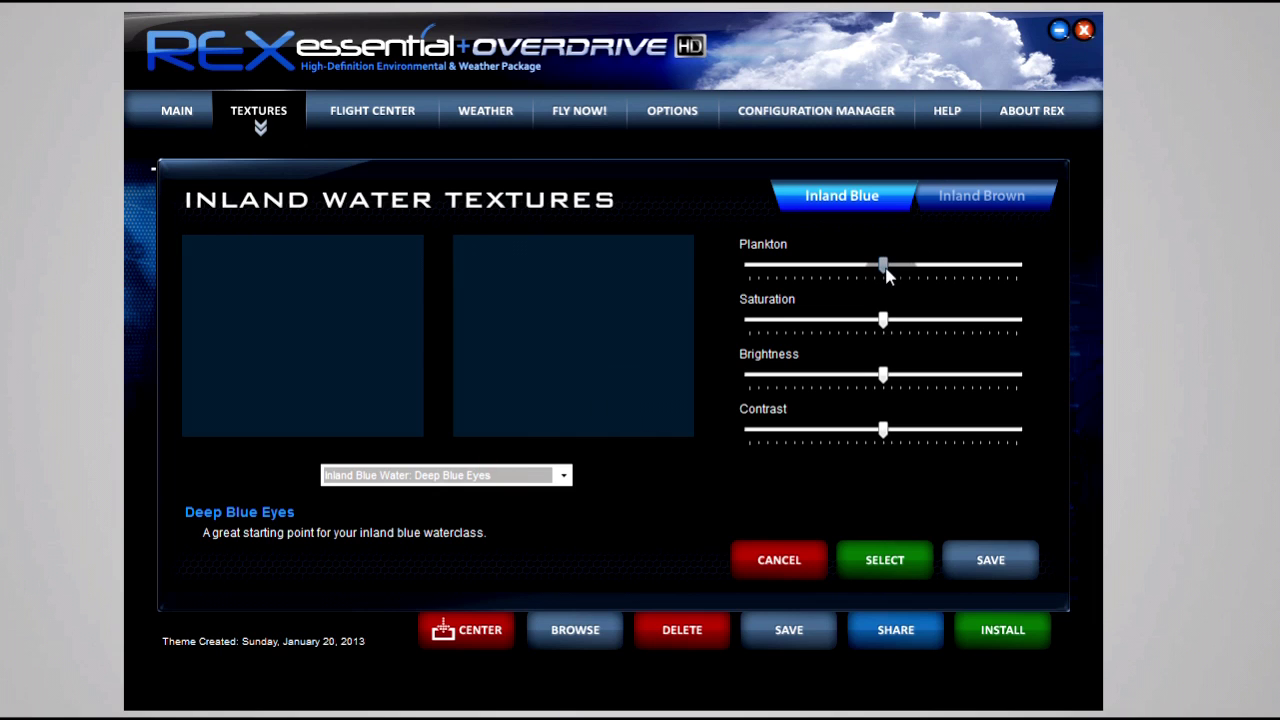
mouse_move(884, 266)
left_mouse_down()
mouse_move(968, 266)
mouse_move(729, 271)
mouse_move(884, 270)
left_mouse_up()
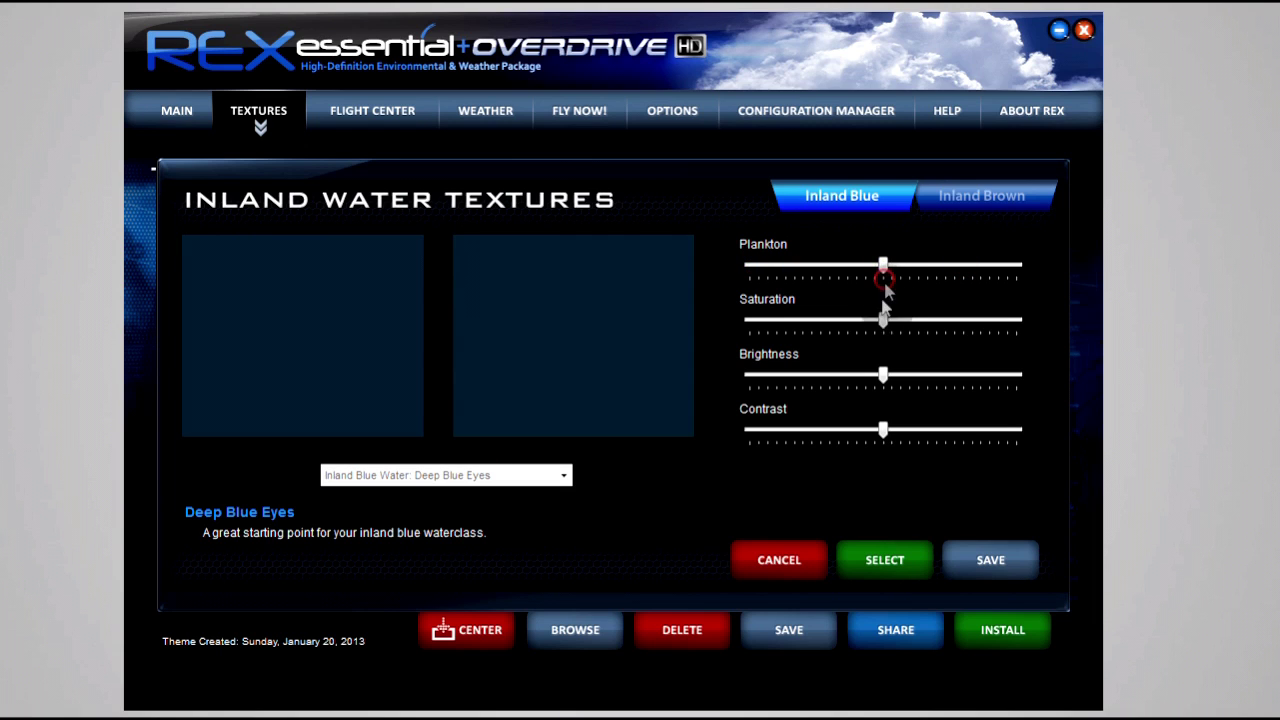
mouse_move(882, 322)
left_mouse_down()
mouse_move(871, 333)
mouse_move(754, 323)
mouse_move(960, 331)
mouse_move(883, 320)
left_mouse_up()
mouse_move(884, 374)
left_mouse_down()
mouse_move(966, 378)
mouse_move(800, 373)
mouse_move(890, 385)
mouse_move(880, 375)
left_mouse_up()
left_click(916, 197)
left_click(510, 476)
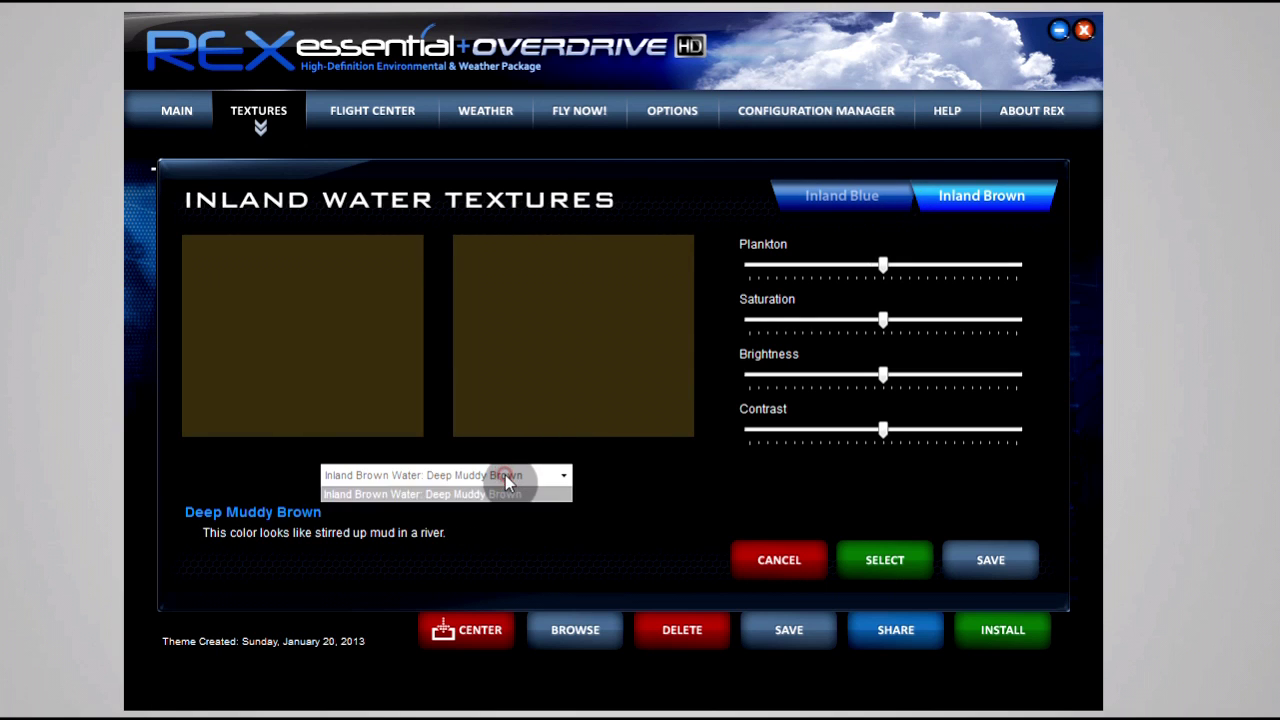
left_click(505, 493)
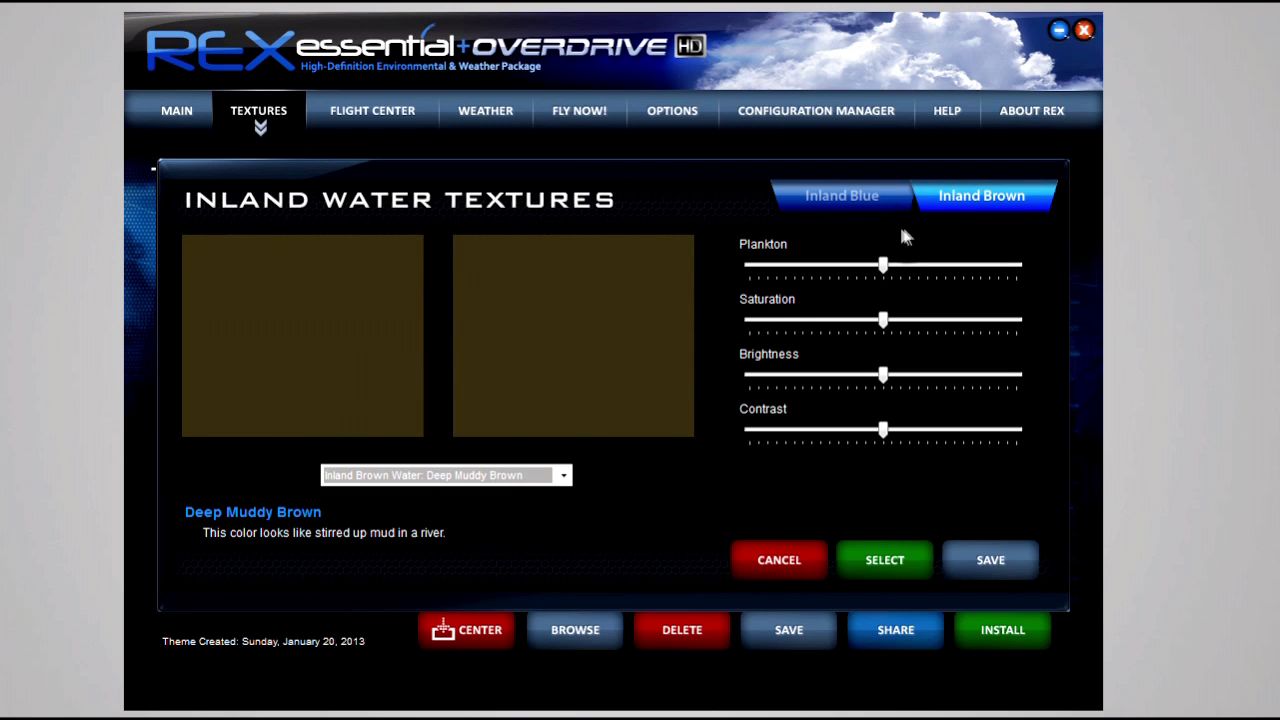
left_click(875, 200)
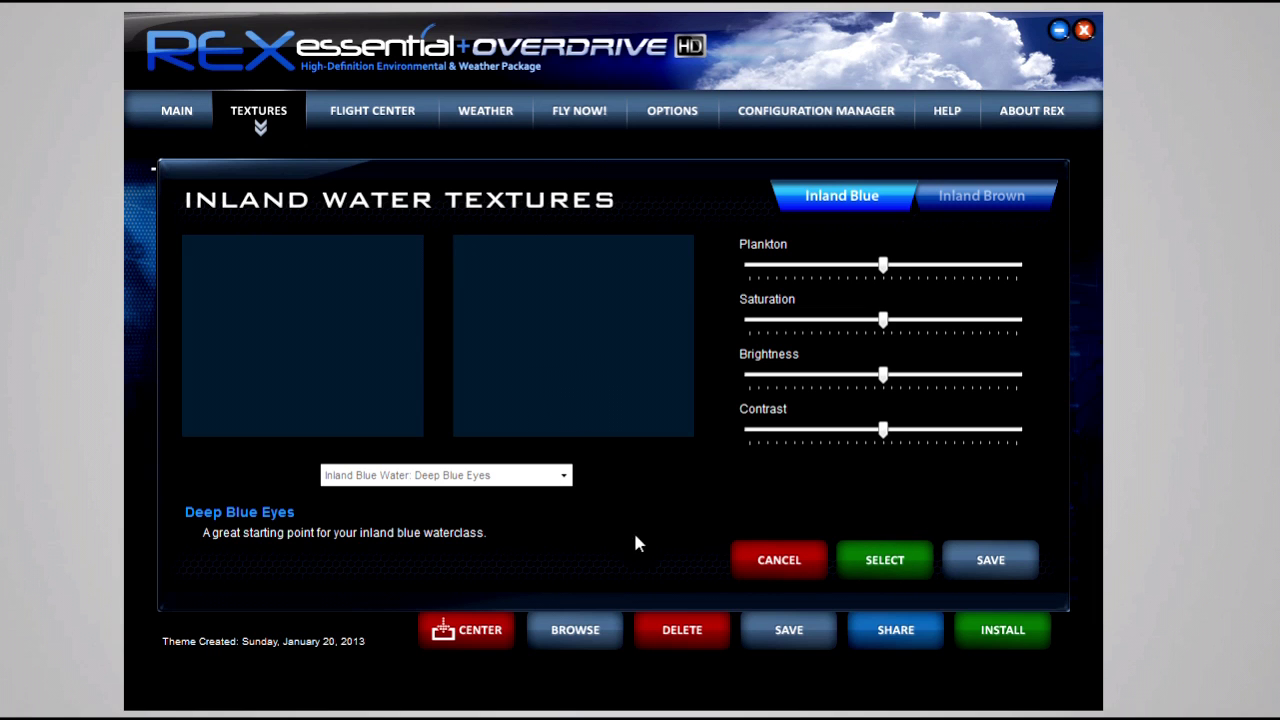
left_click(557, 475)
left_click(523, 490)
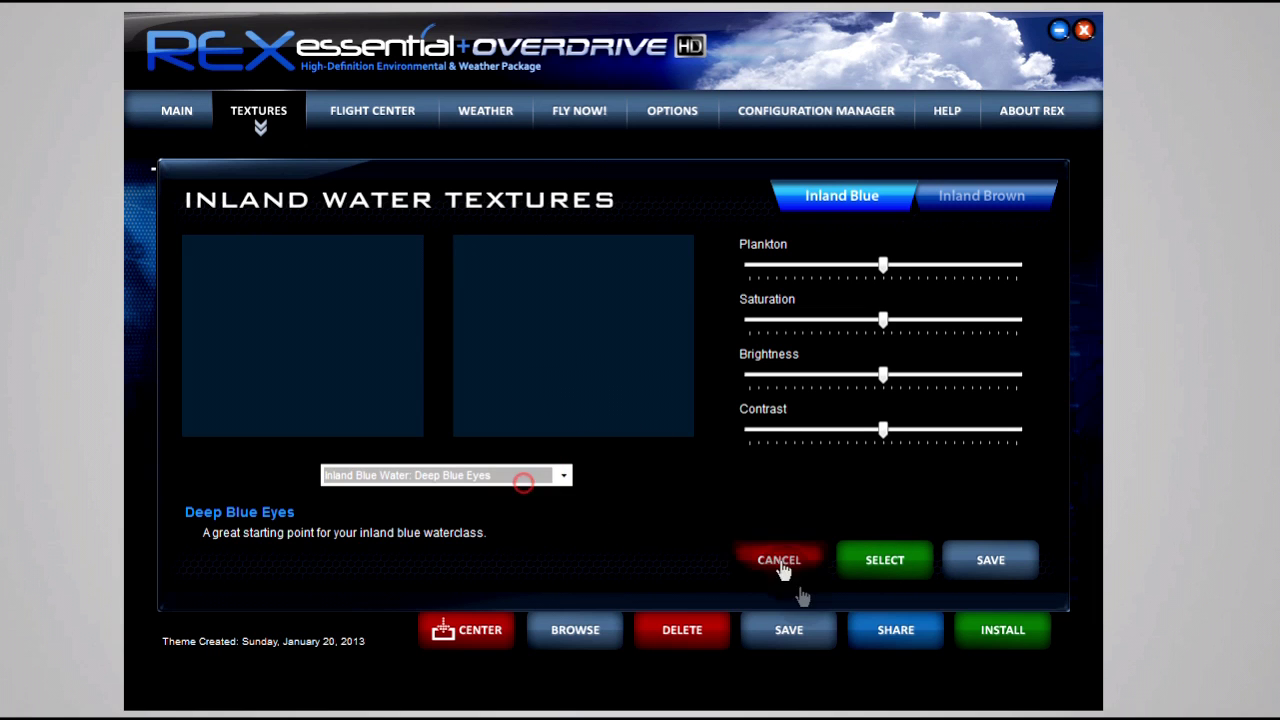
left_click(790, 560)
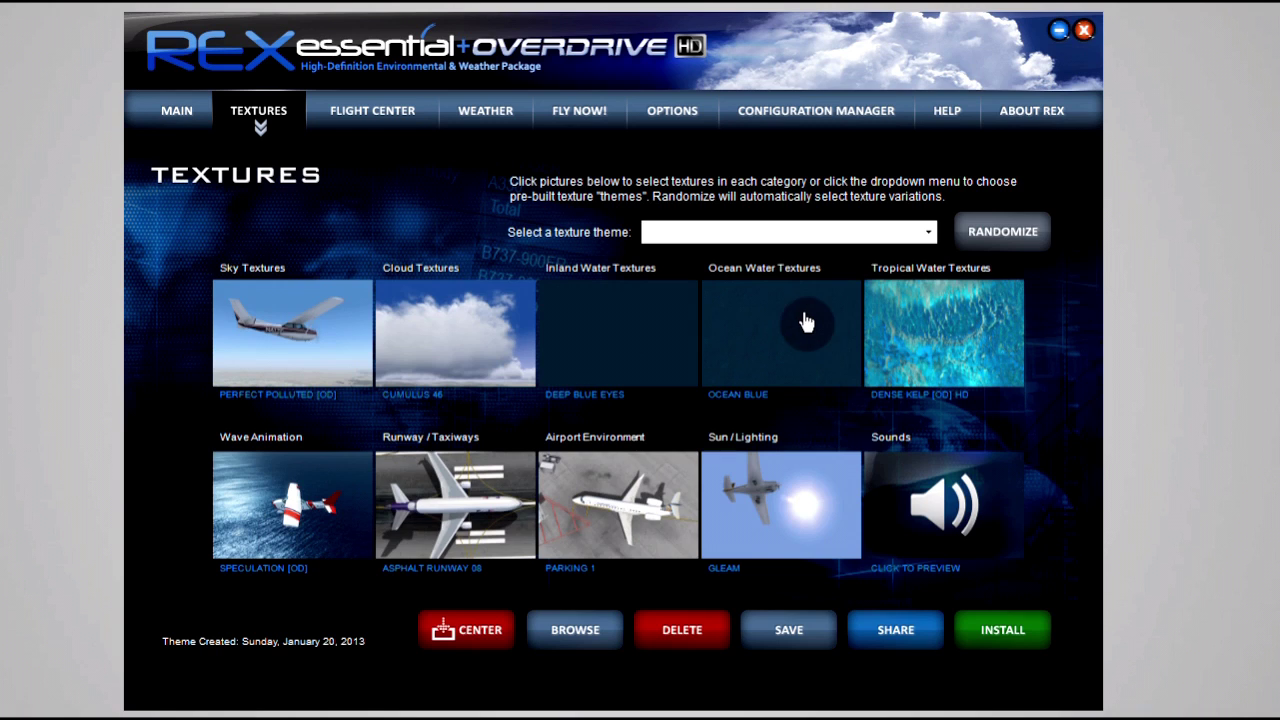
left_click(808, 335)
left_click(505, 476)
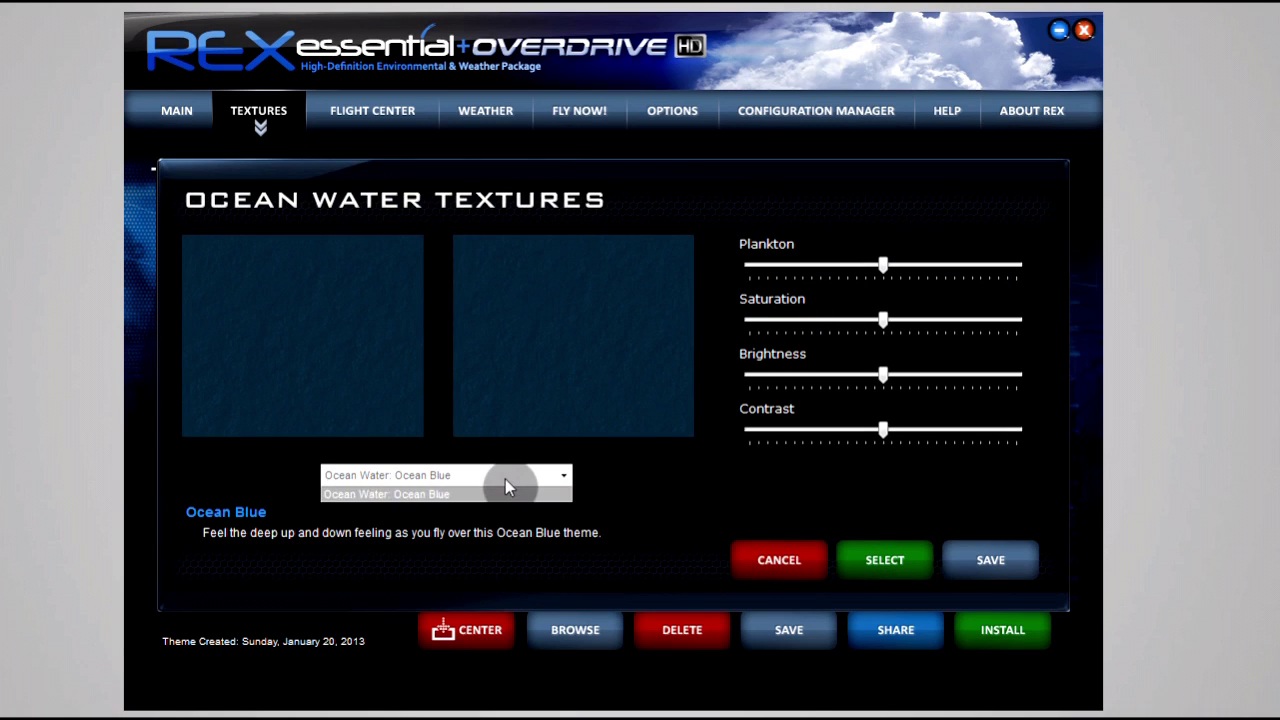
left_click(506, 492)
mouse_move(881, 265)
left_mouse_down()
mouse_move(940, 264)
mouse_move(884, 266)
left_mouse_up()
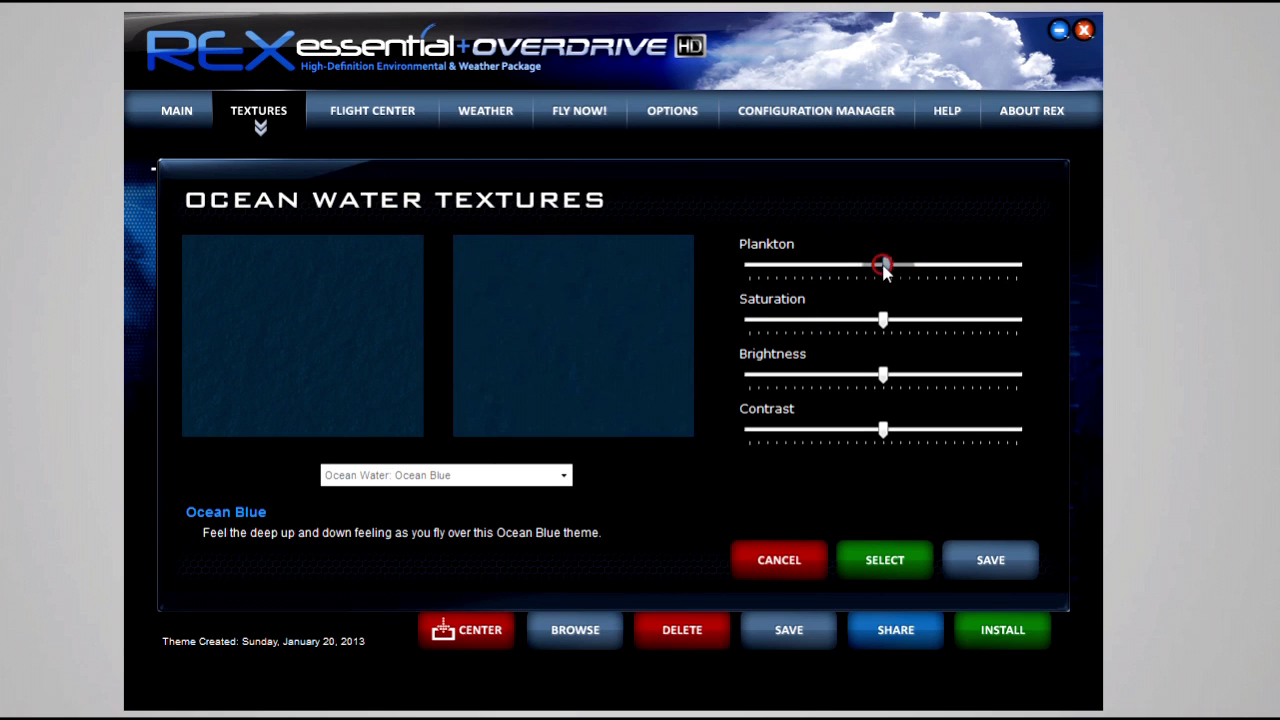
left_click(765, 562)
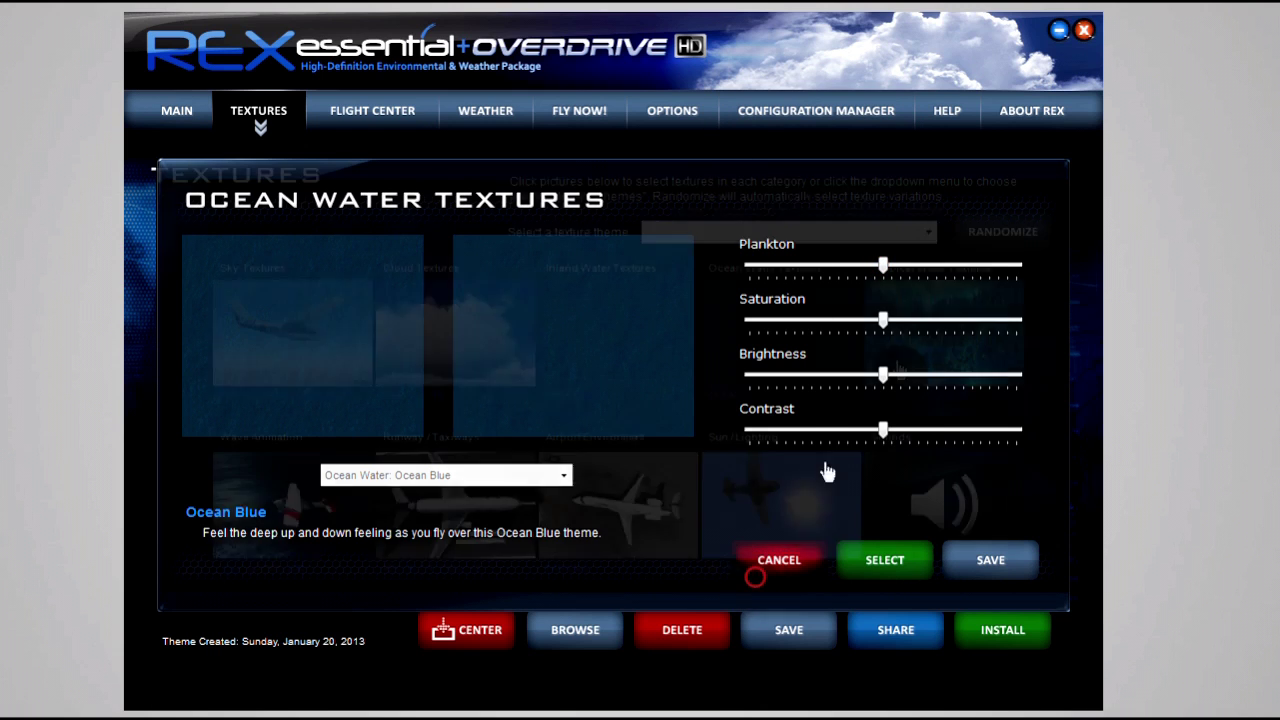
left_click(939, 343)
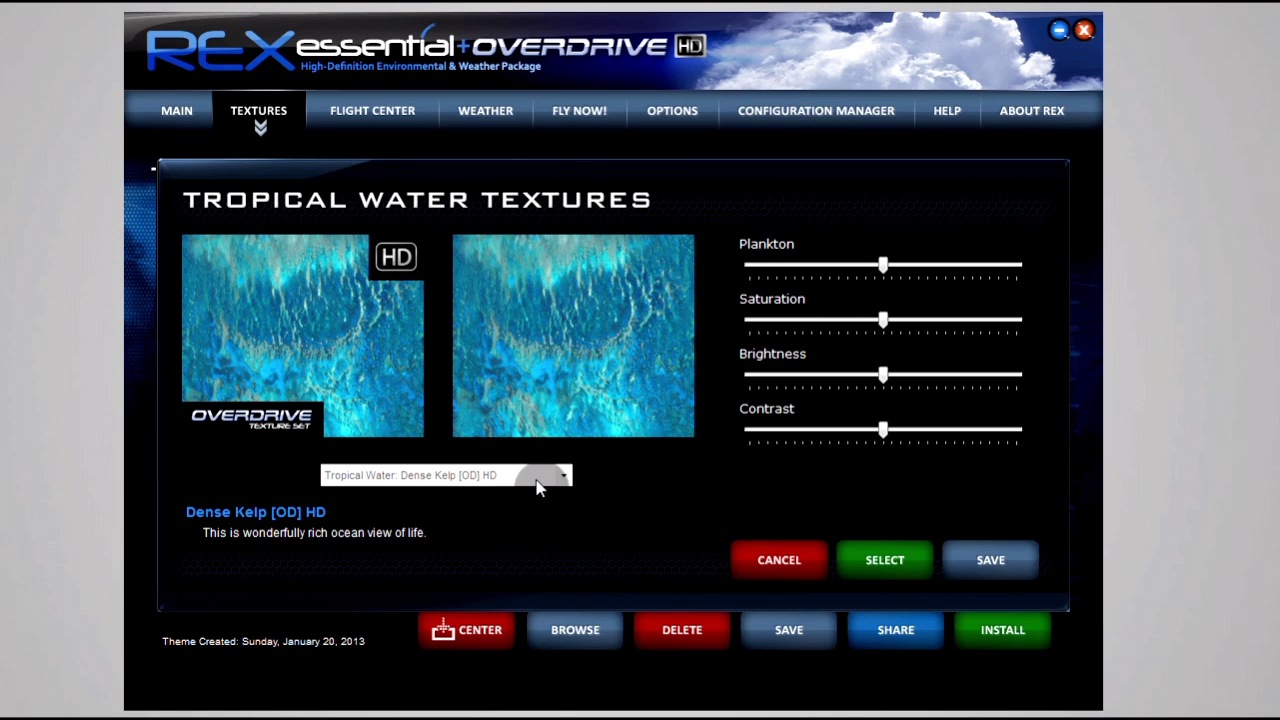
left_click(536, 480)
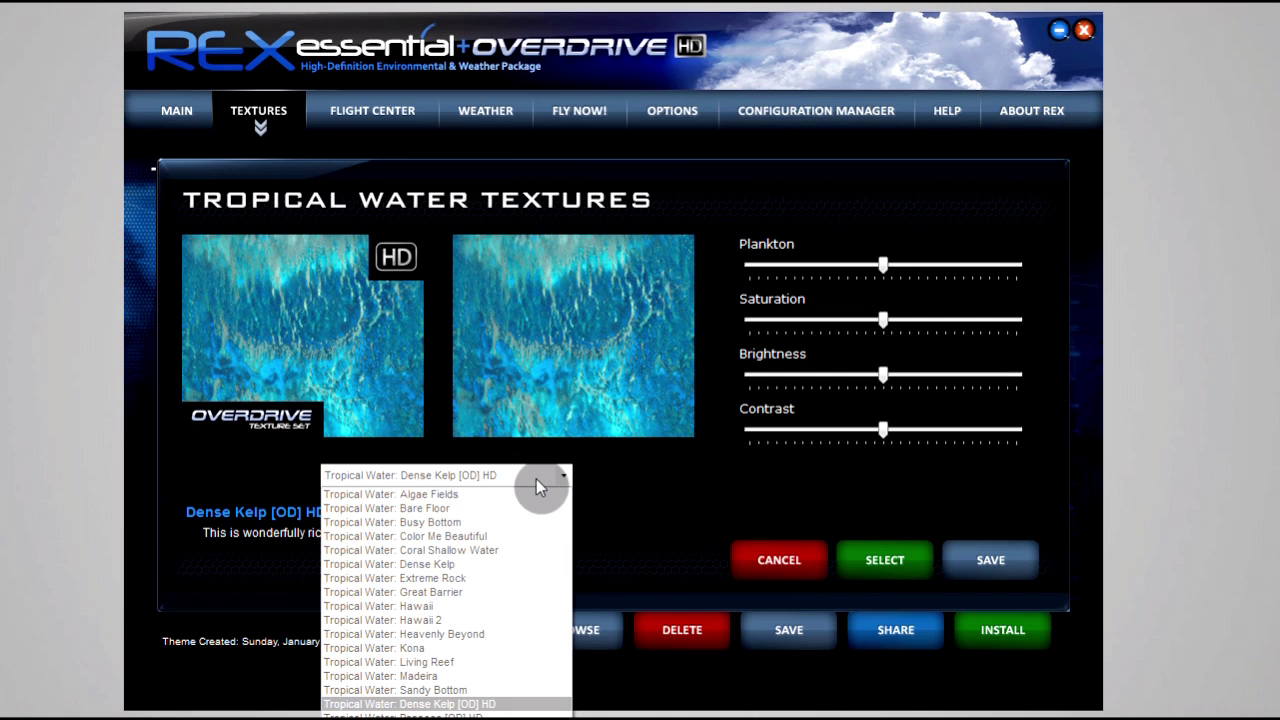
left_click(536, 479)
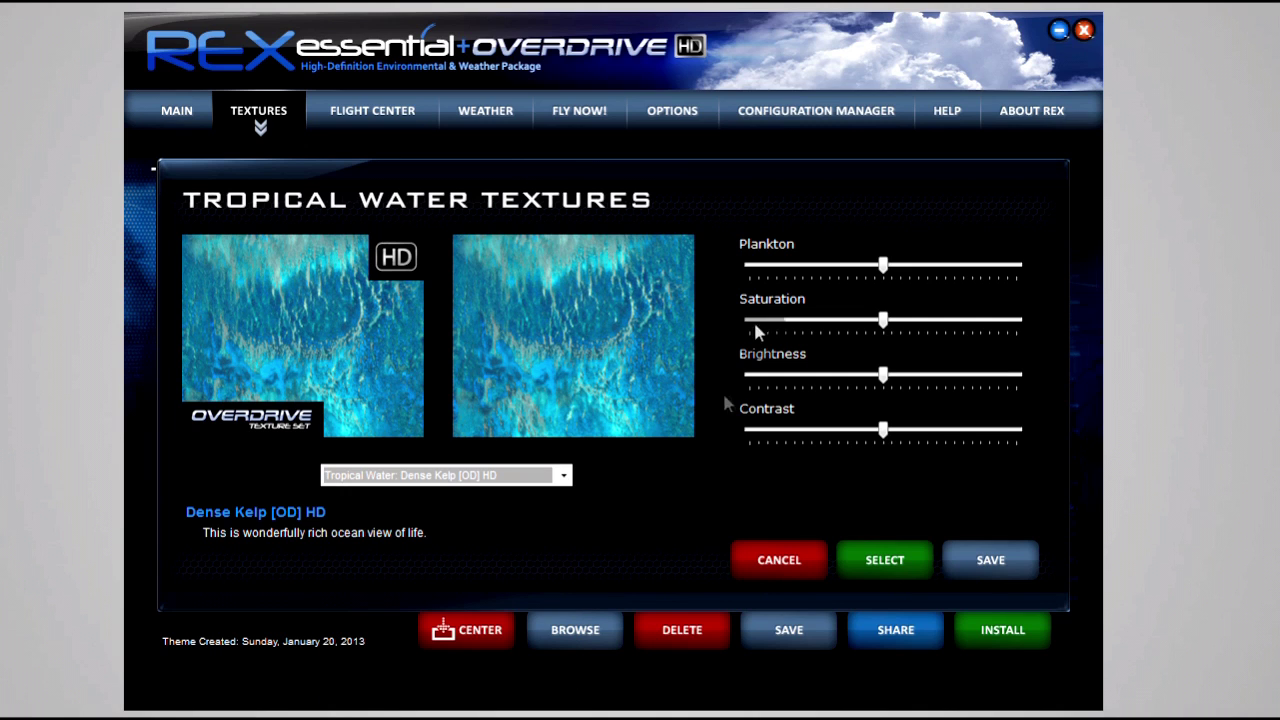
mouse_move(883, 266)
left_mouse_down()
mouse_move(957, 268)
mouse_move(886, 268)
left_mouse_up()
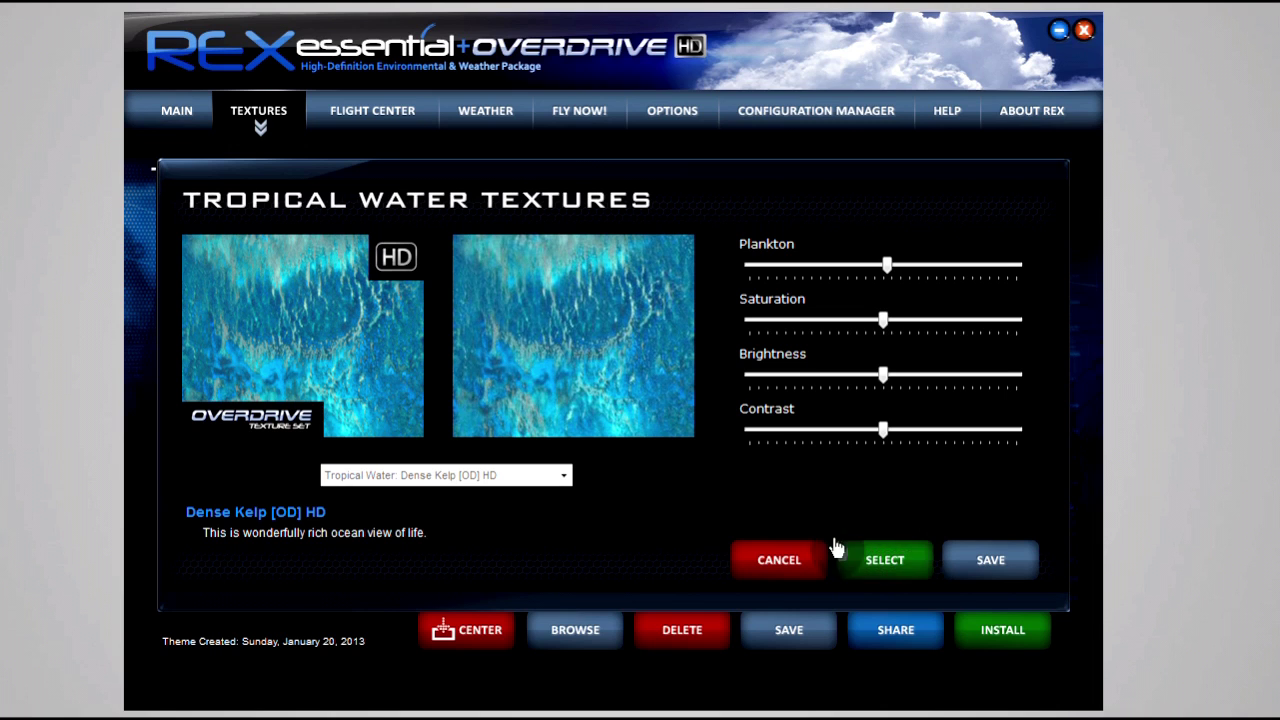
left_click(471, 479)
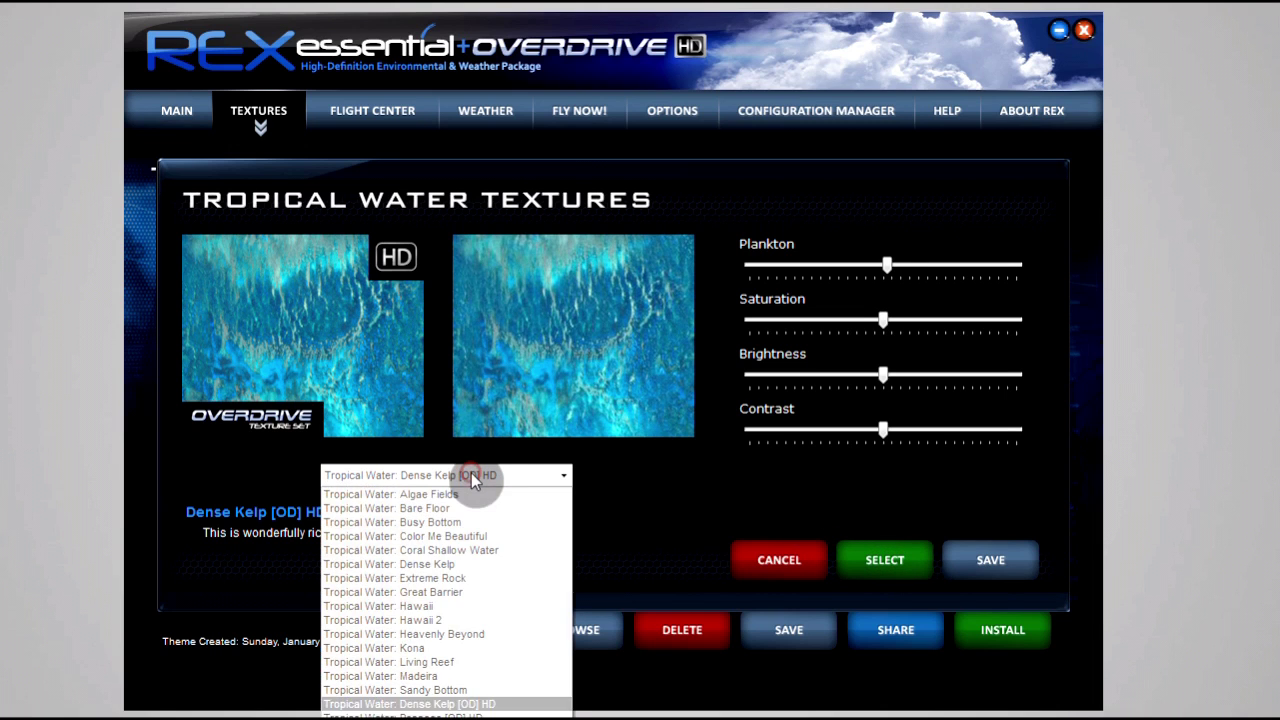
left_click(471, 479)
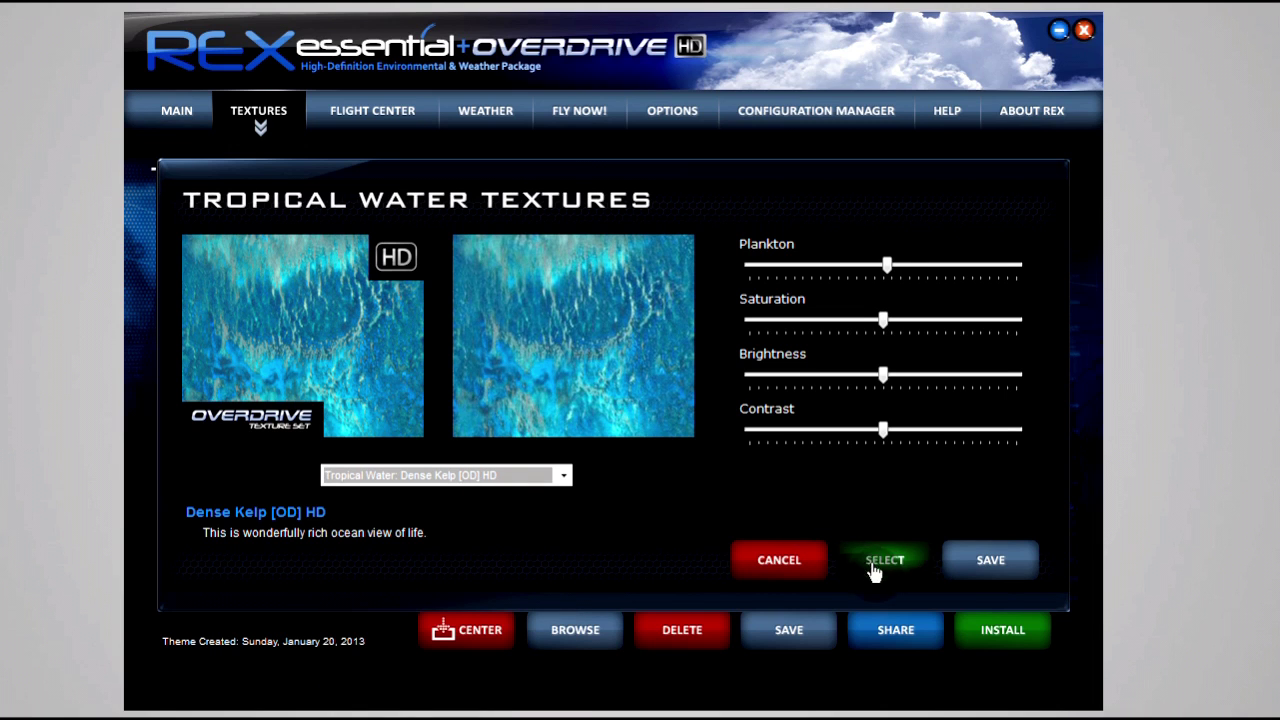
left_click(777, 568)
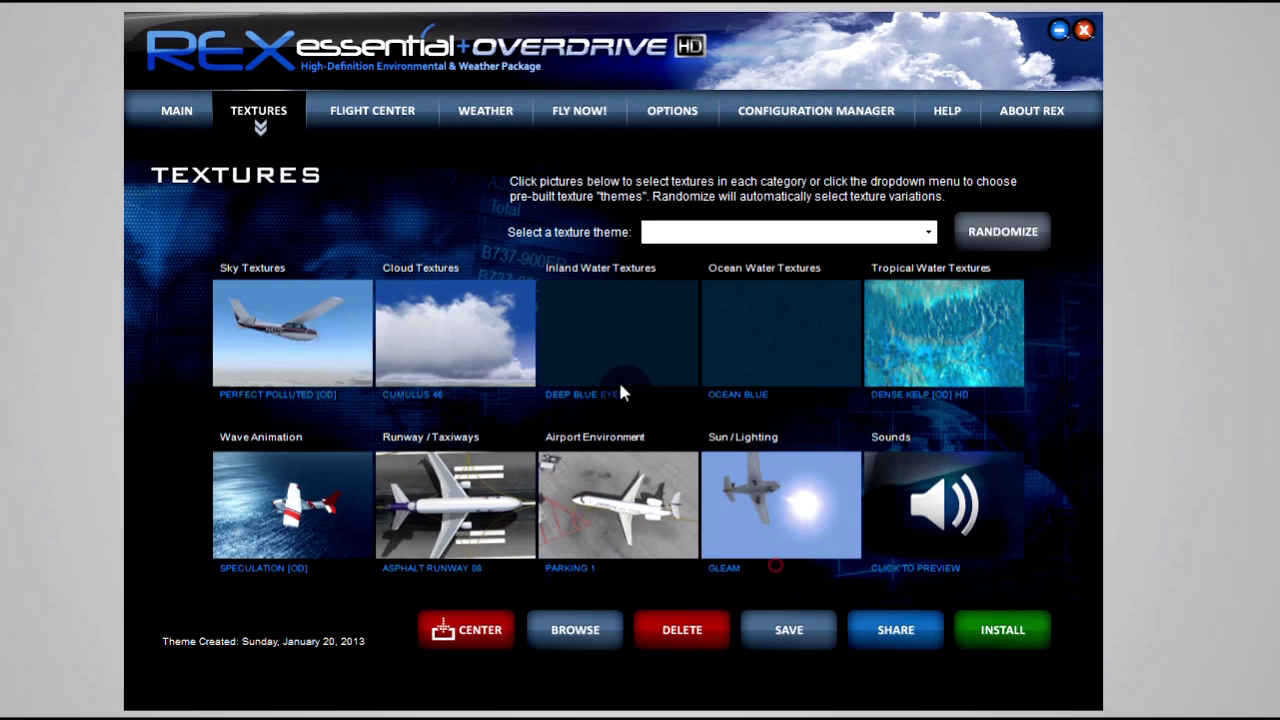
- Open the wave animation settings and review the animation list, keeping Speculation [OD]
left_click(286, 498)
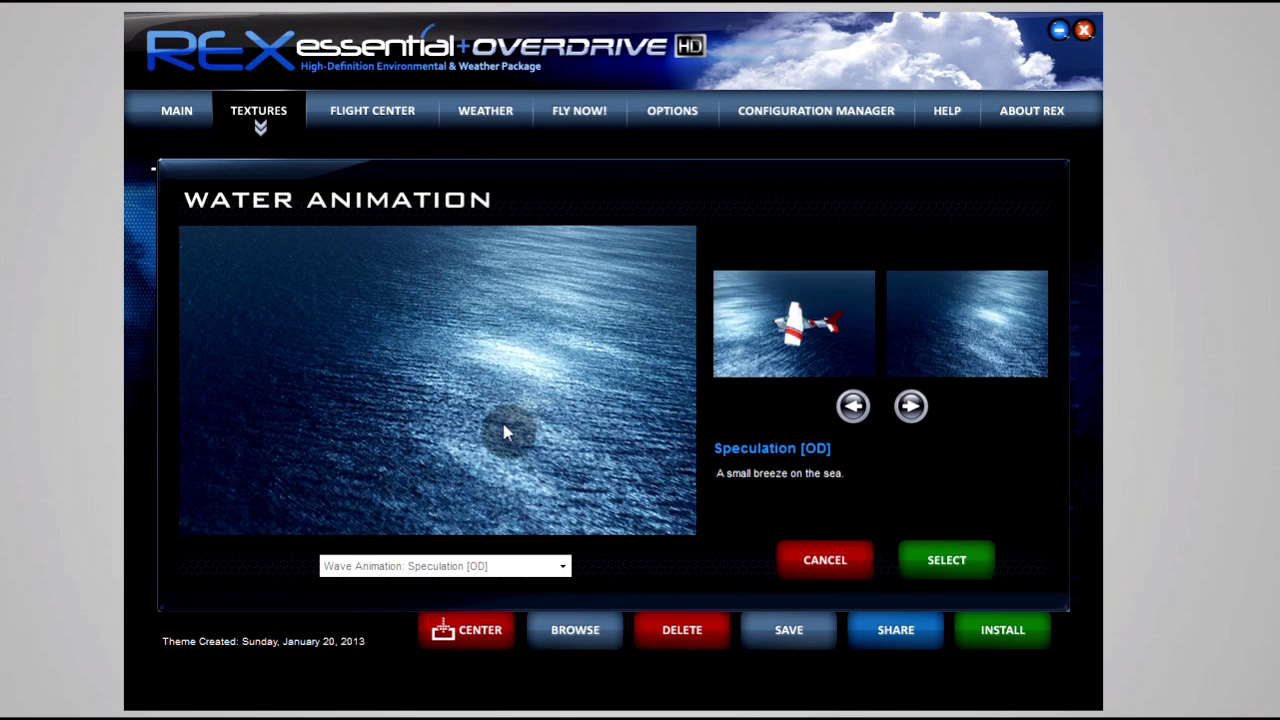
left_click(419, 570)
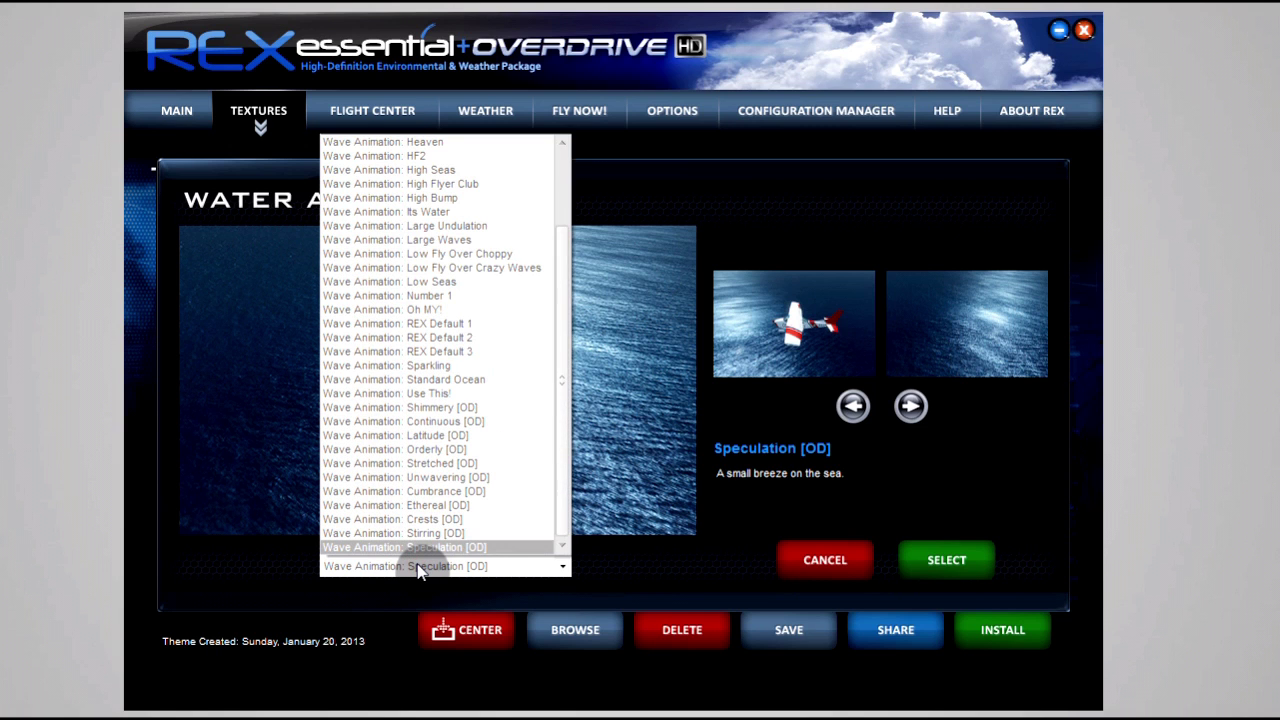
left_click(419, 570)
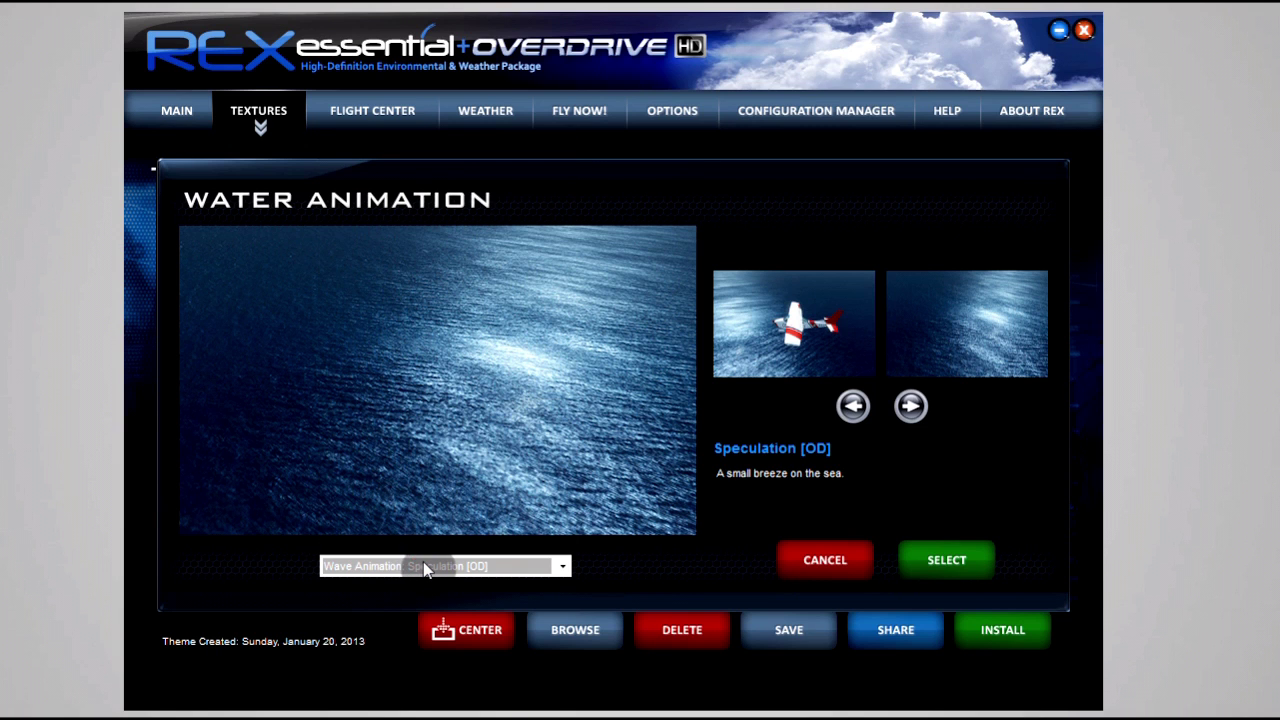
left_click(425, 569)
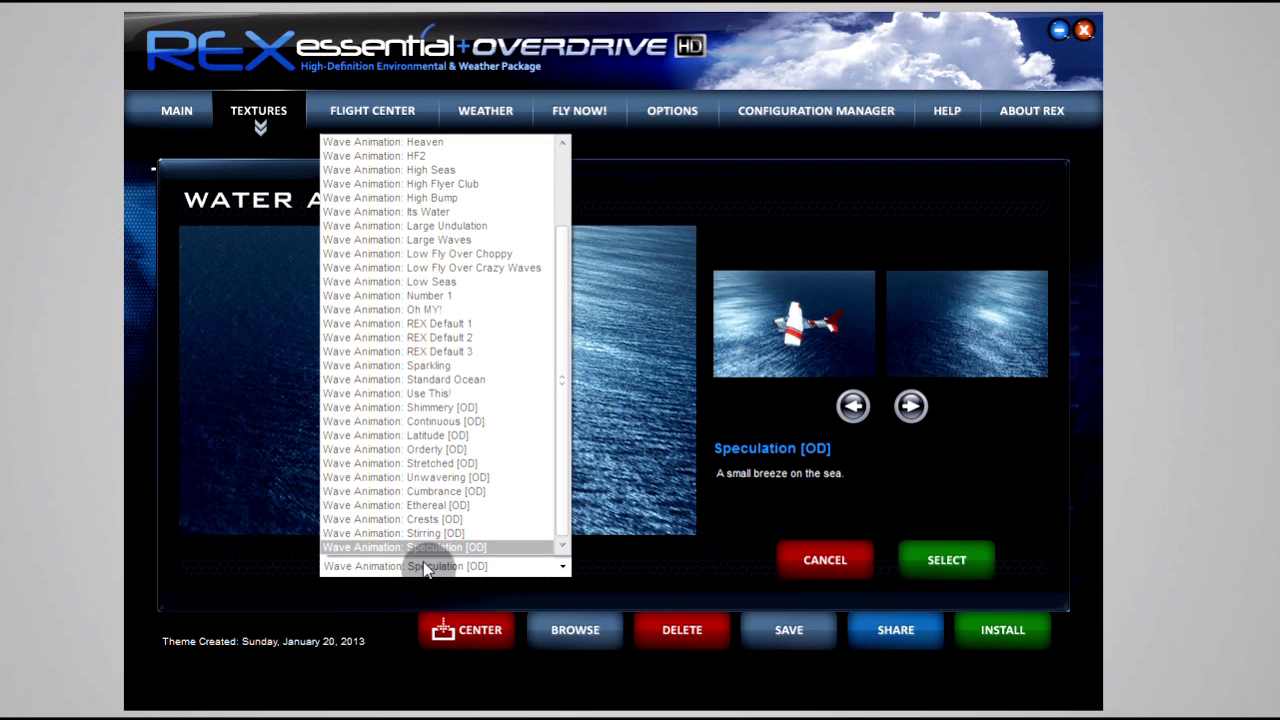
left_click(425, 569)
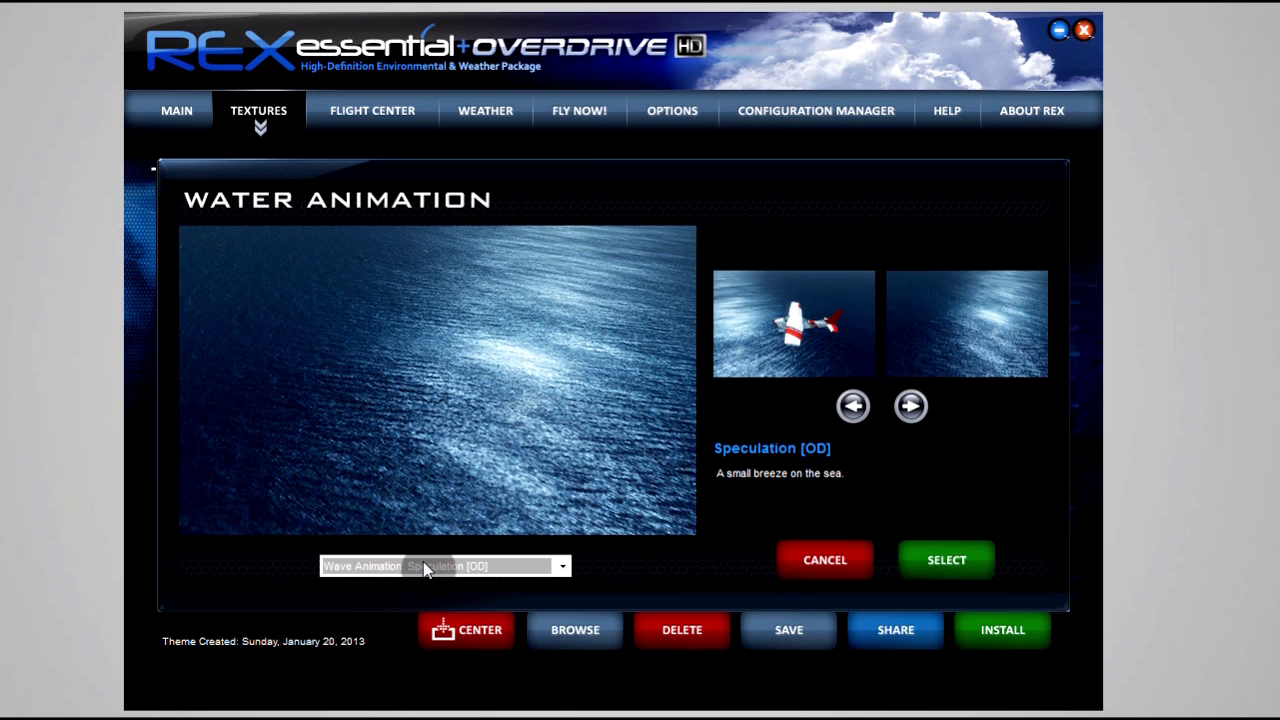
left_click(425, 567)
left_click(425, 567)
left_click(425, 567)
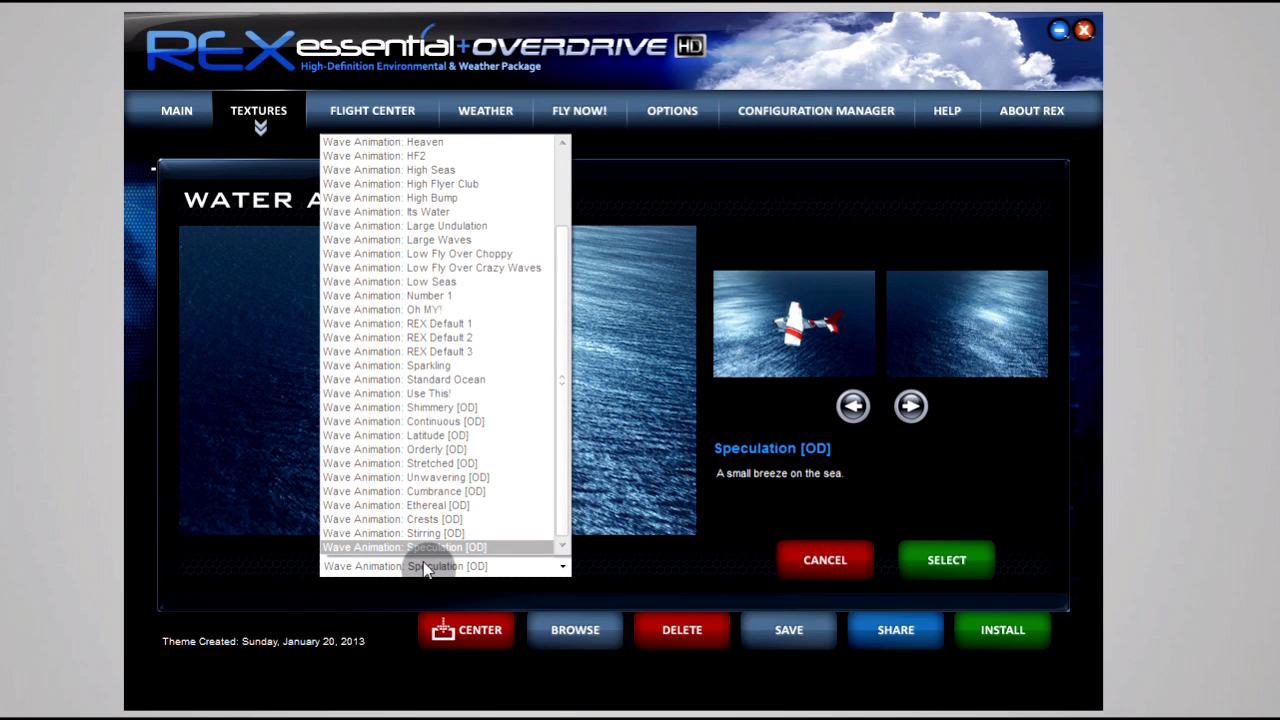
left_click(387, 547)
left_click(391, 566)
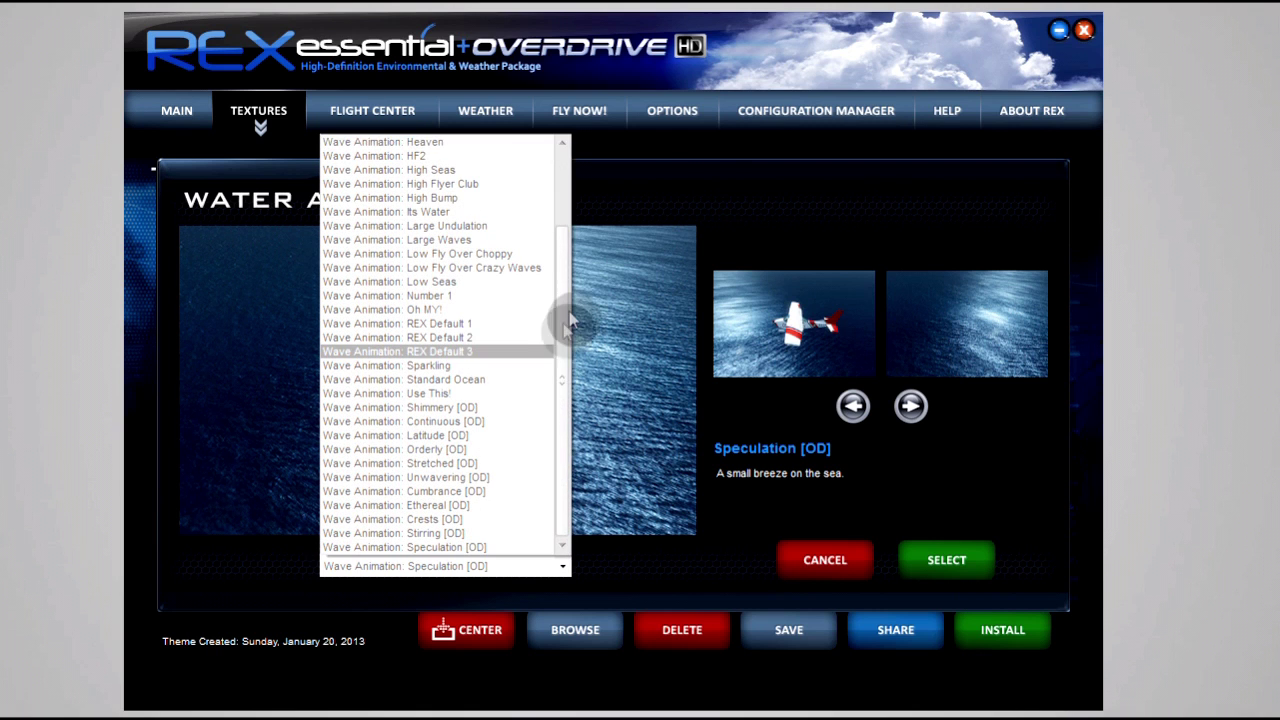
- Preview the Sparkling waves, revert to Speculation [OD], and cancel the water settings
left_click_drag(567, 313, 563, 354)
left_click(443, 368)
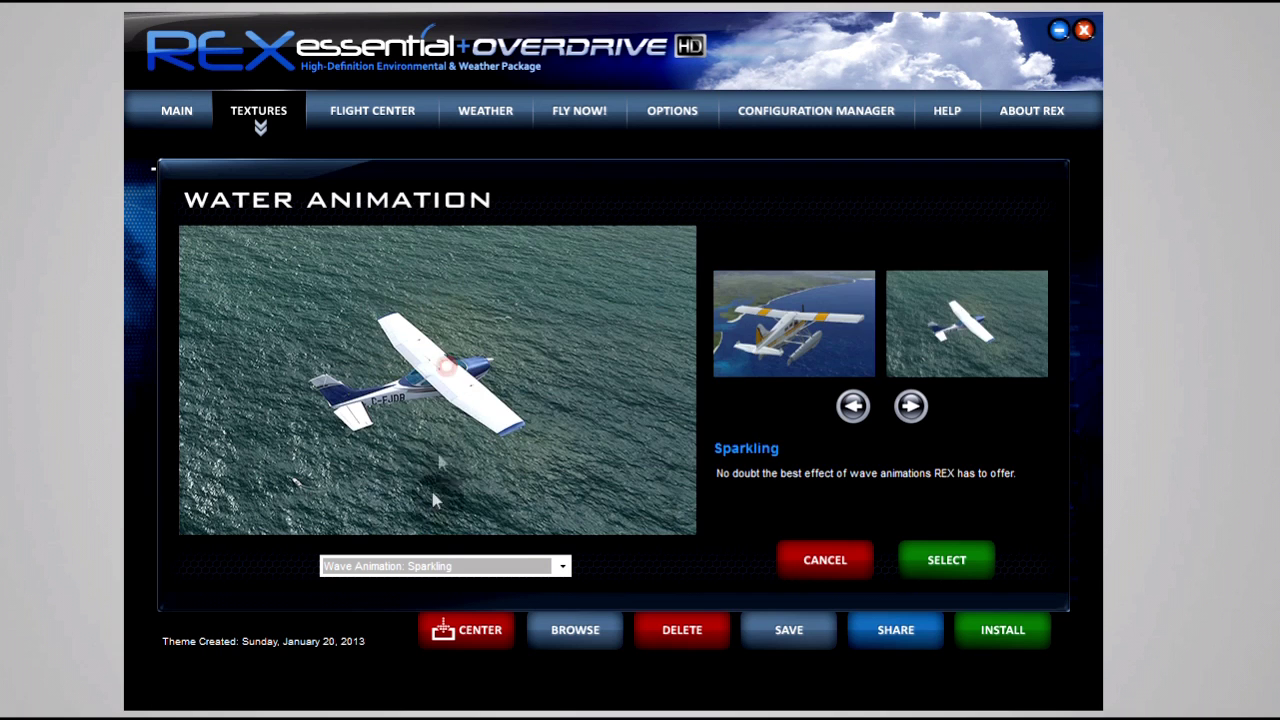
left_click(424, 564)
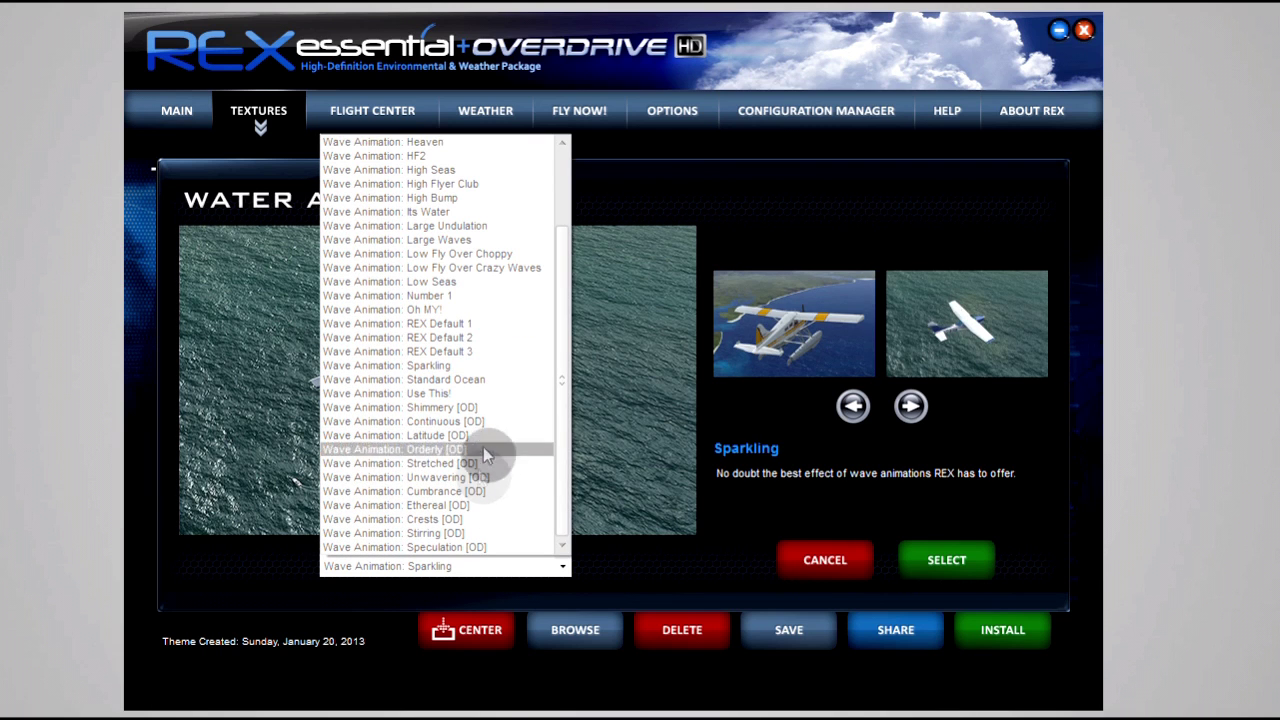
left_click(468, 547)
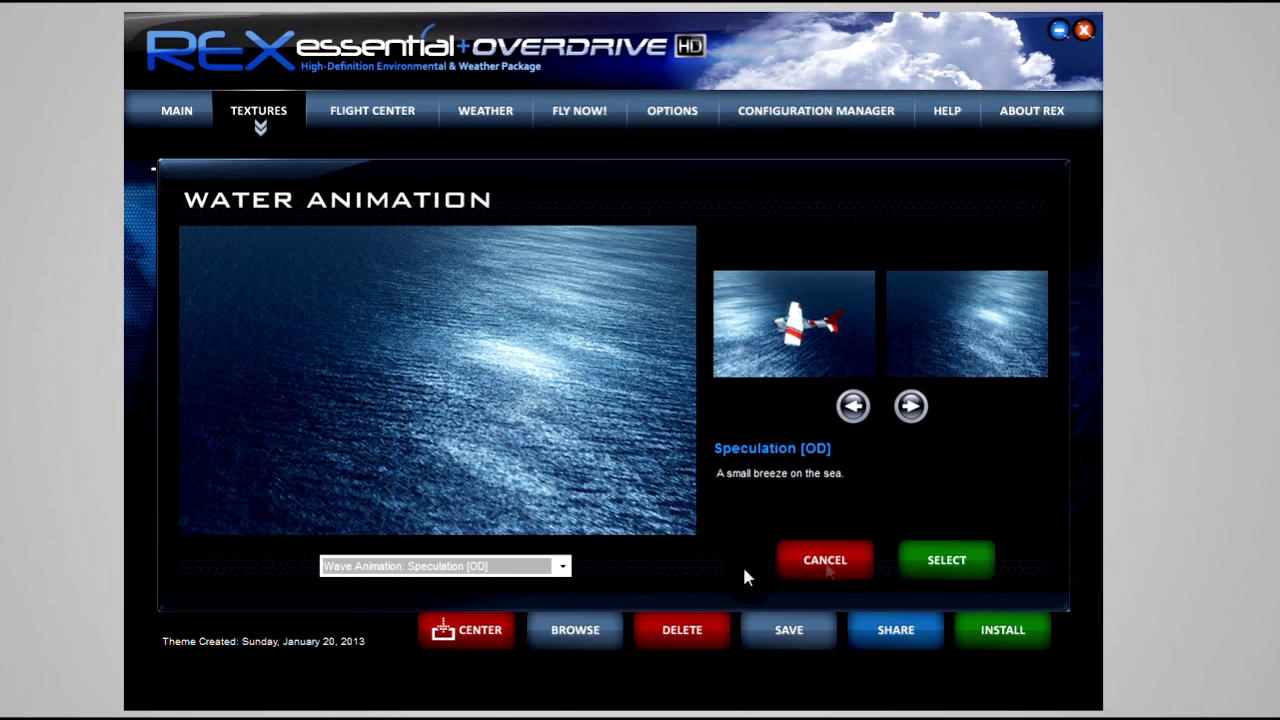
left_click(812, 566)
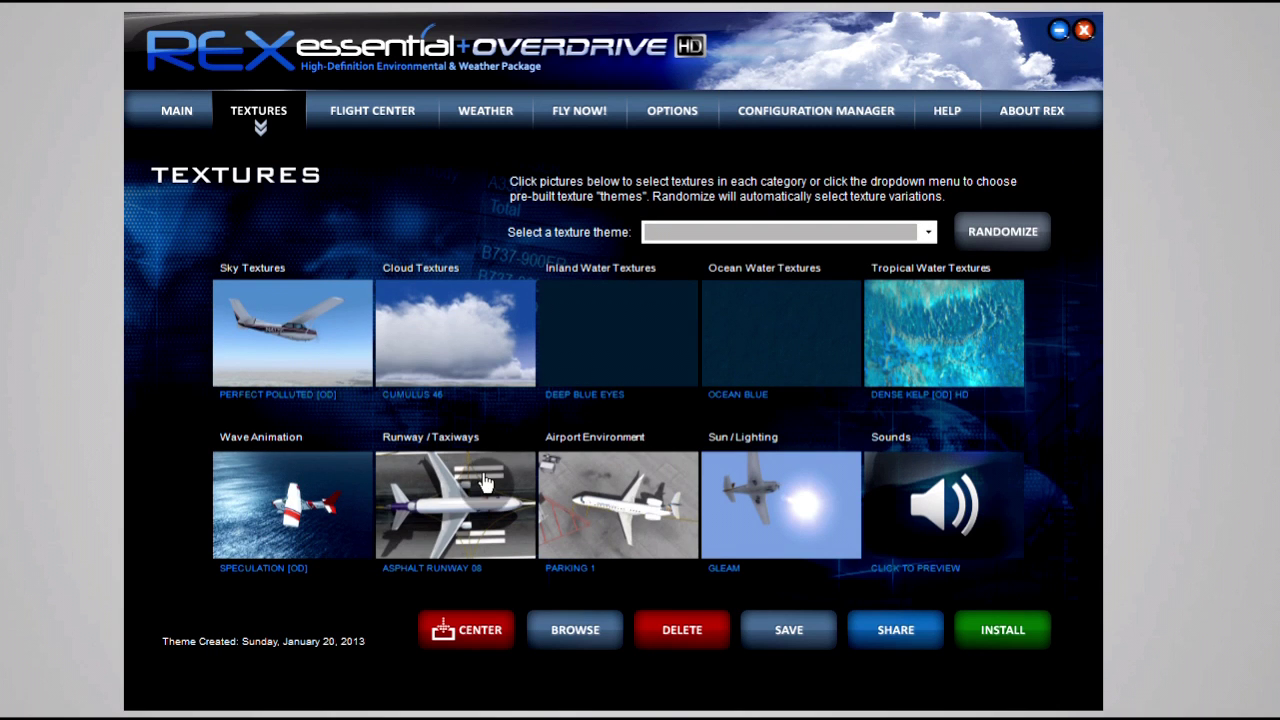
left_click(460, 505)
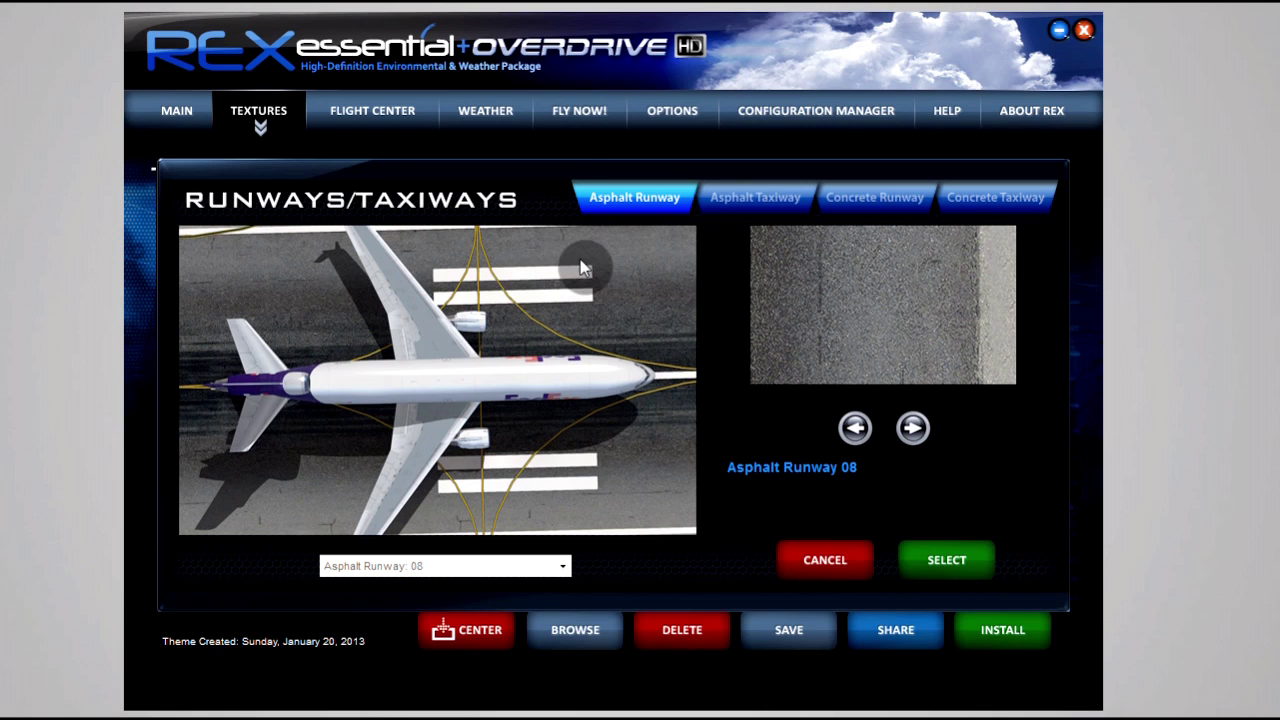
left_click(486, 566)
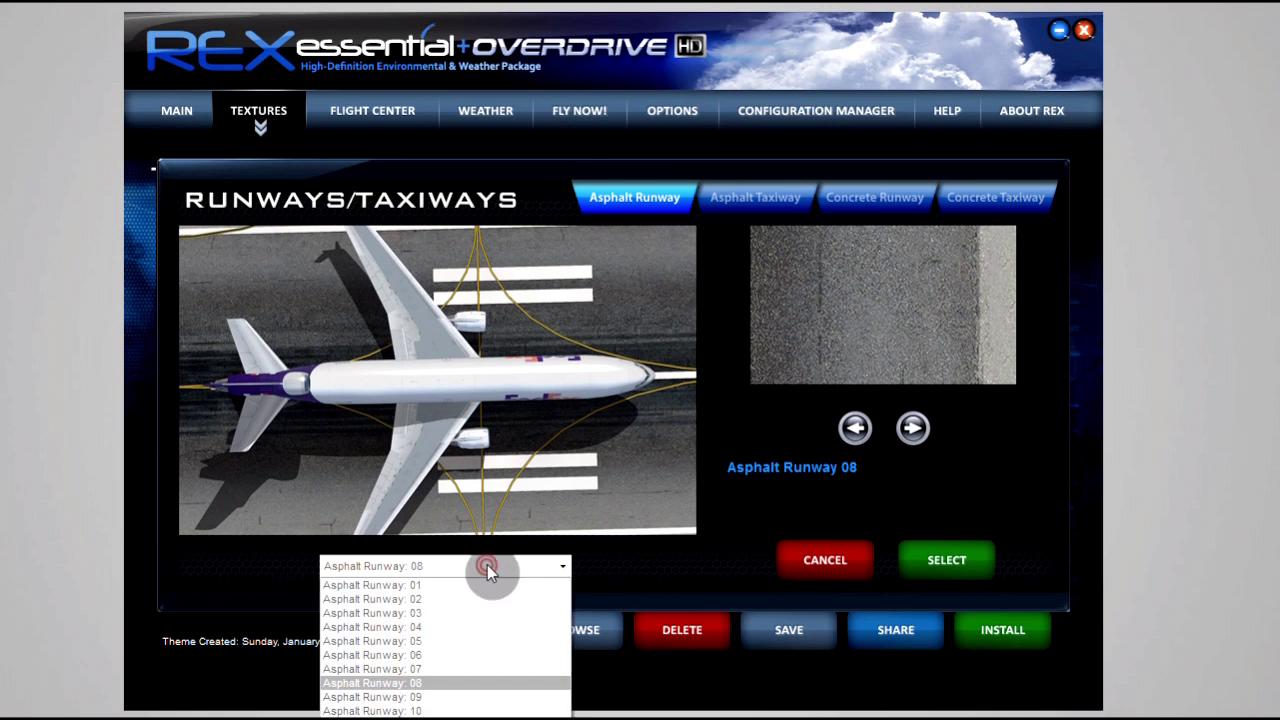
left_click(486, 569)
left_click(472, 566)
left_click(475, 578)
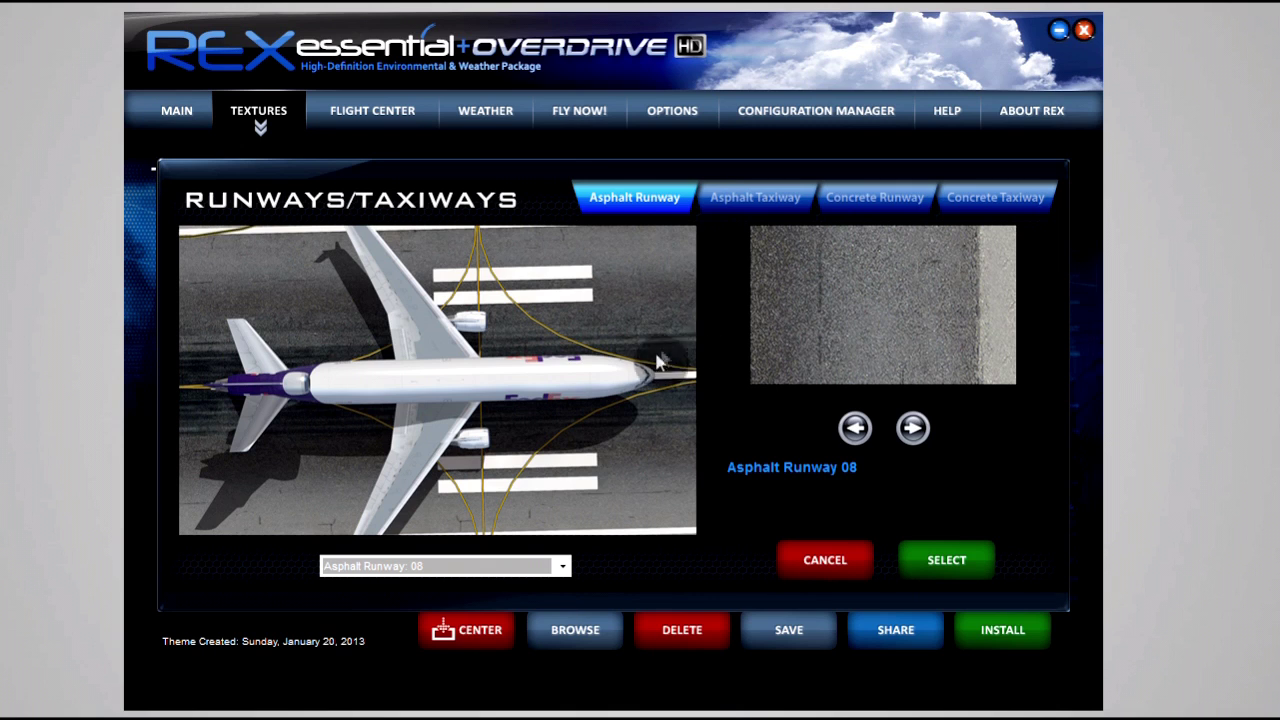
left_click(710, 195)
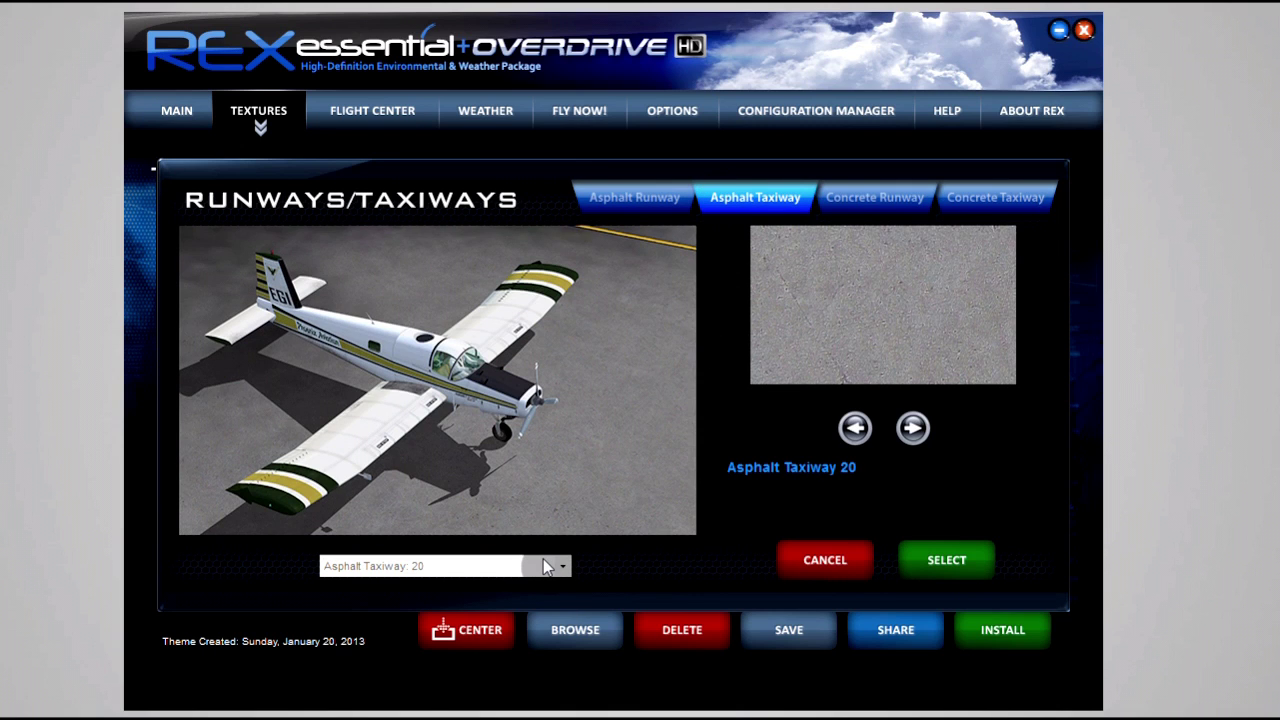
left_click(878, 199)
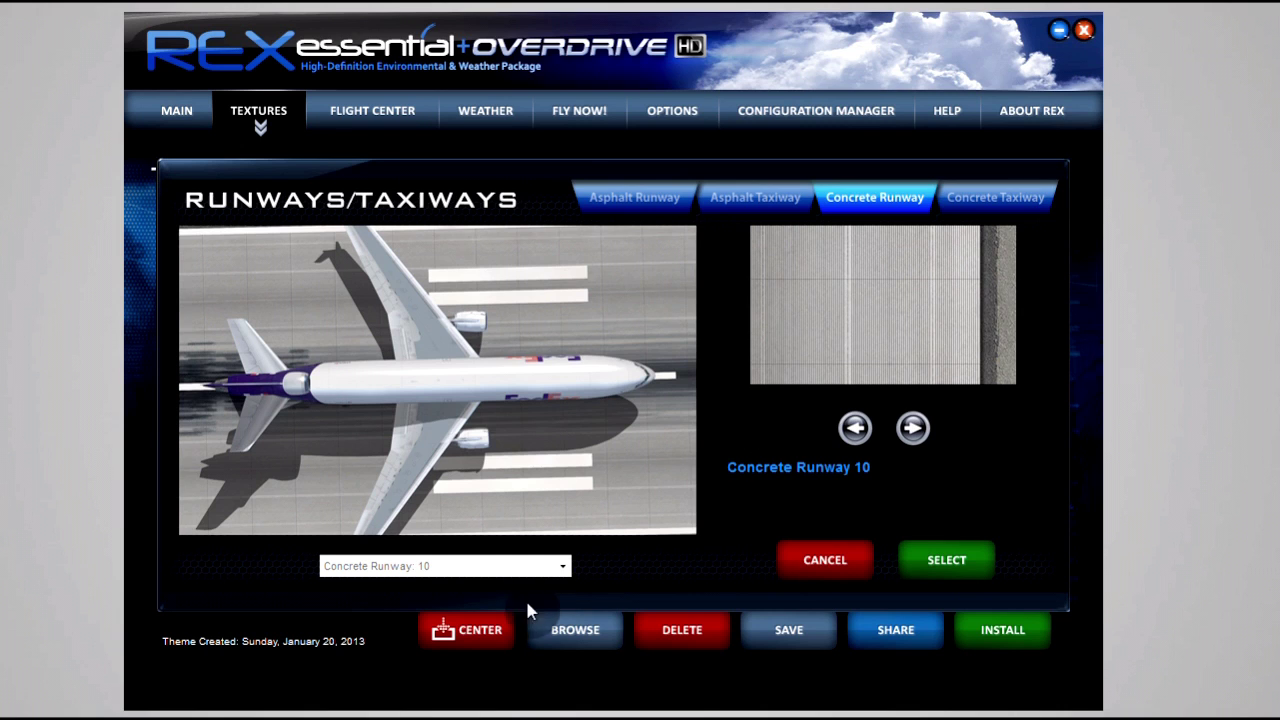
left_click(426, 567)
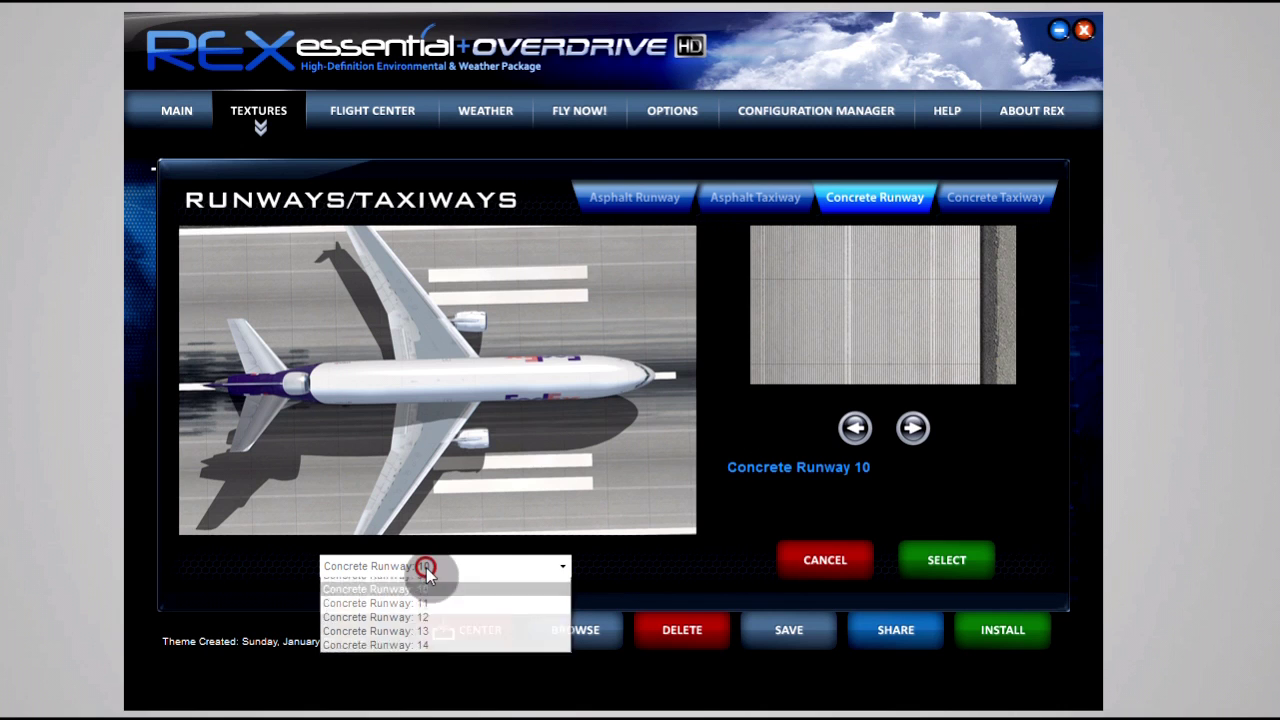
left_click(966, 200)
left_click(491, 571)
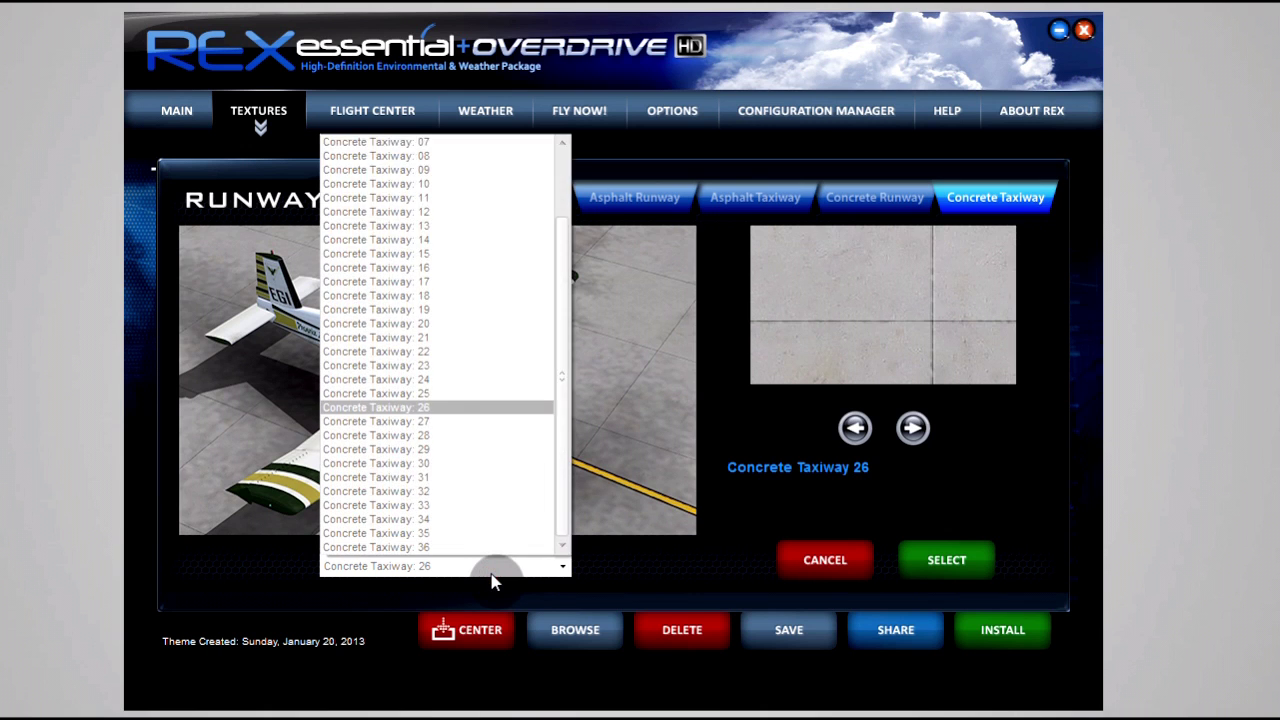
left_click(491, 571)
left_click(837, 563)
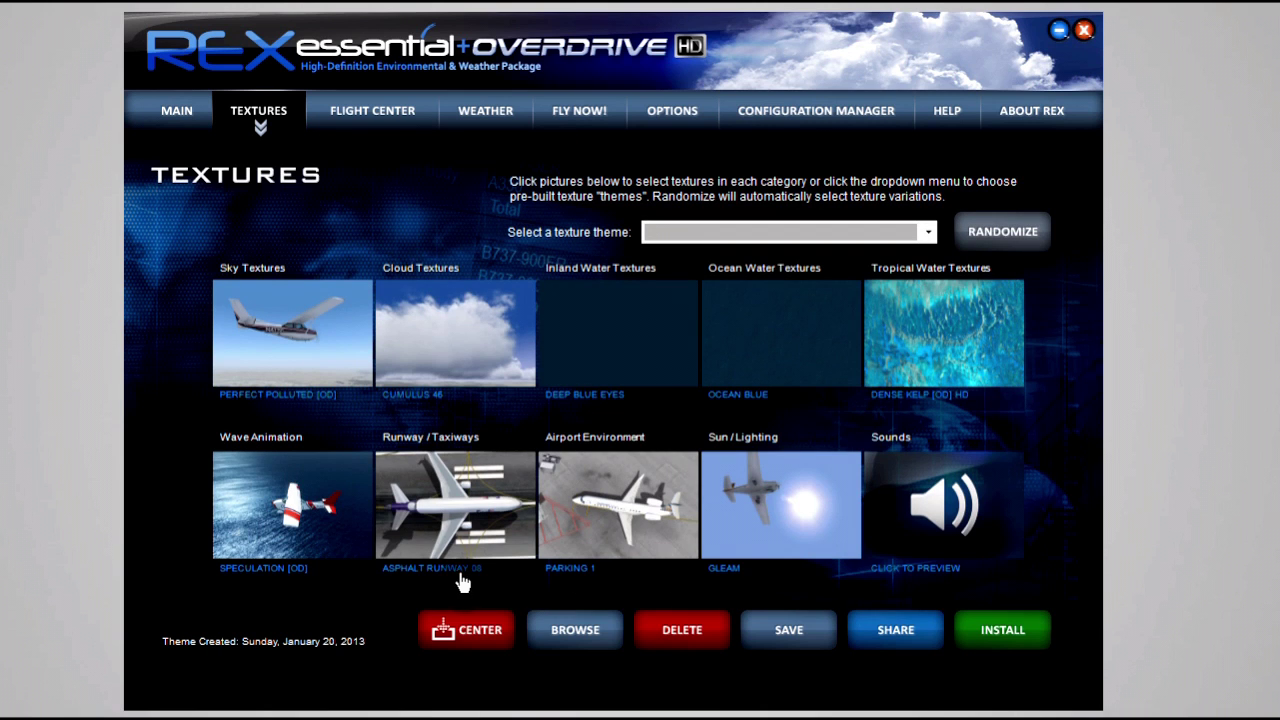
left_click(648, 522)
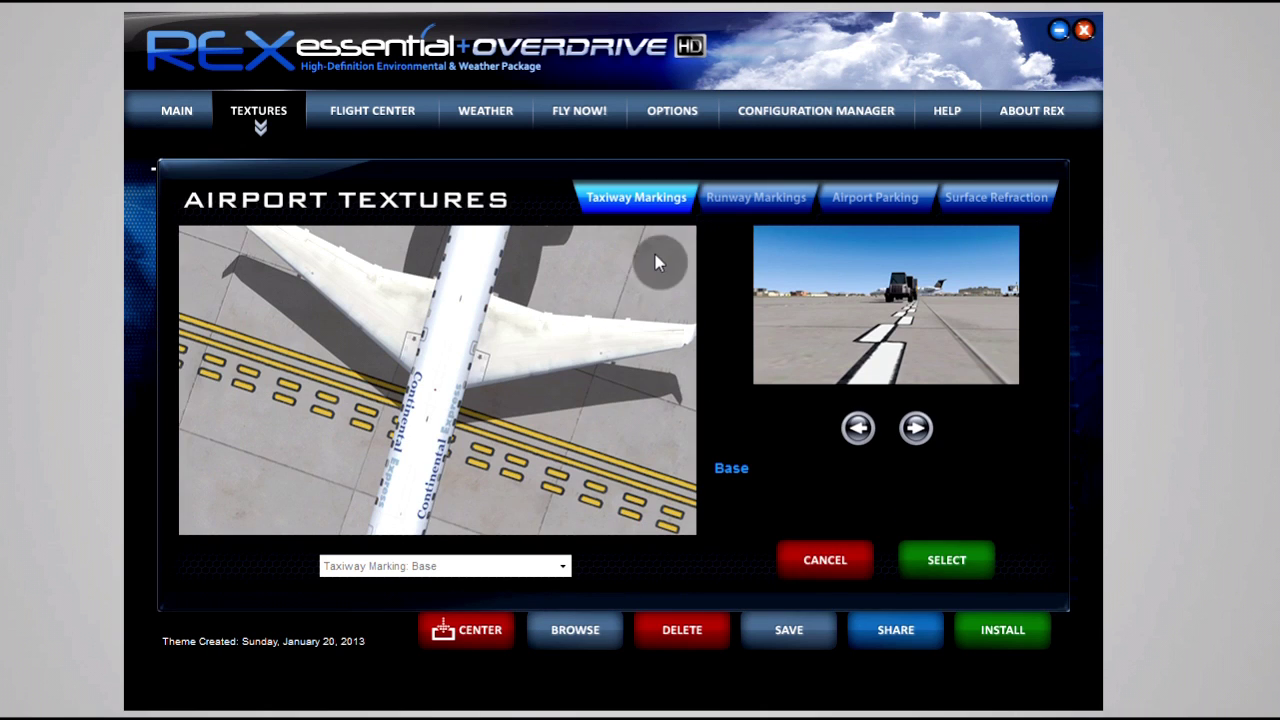
- Keep taxiway markings on Base and compare Enhanced runway markings, leaving them Brighter
left_click(480, 566)
left_click(480, 566)
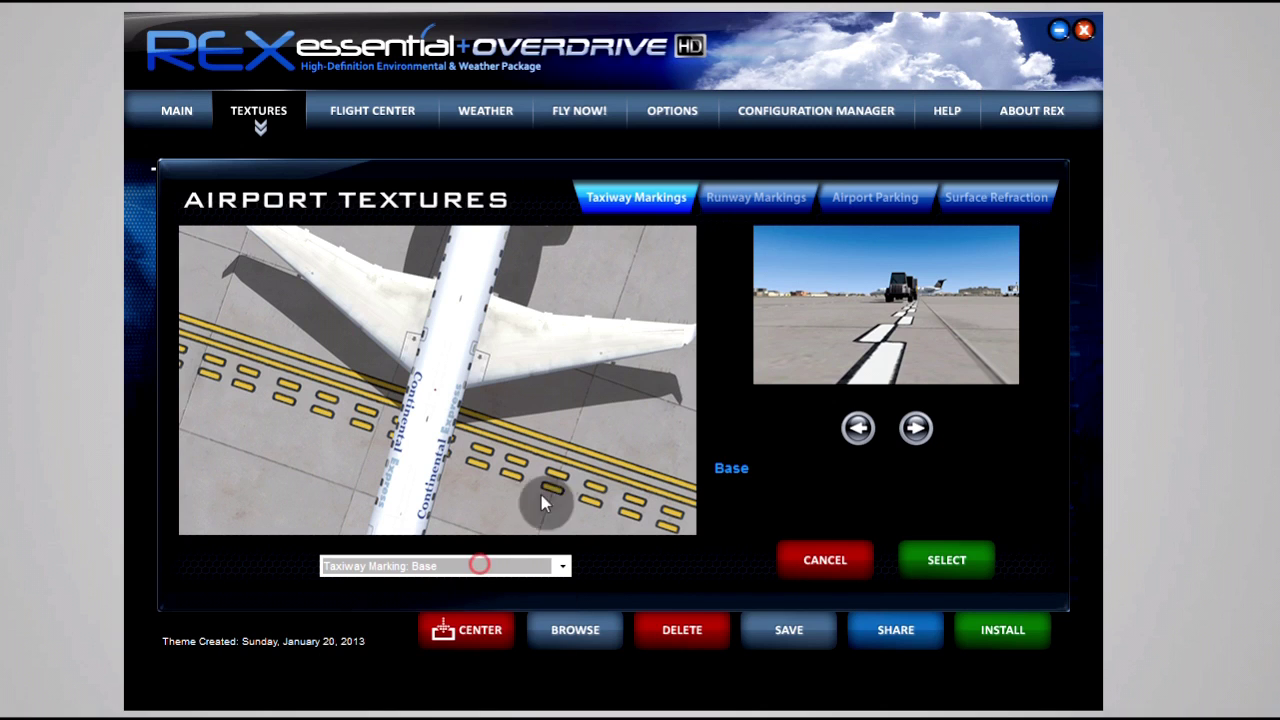
left_click(718, 204)
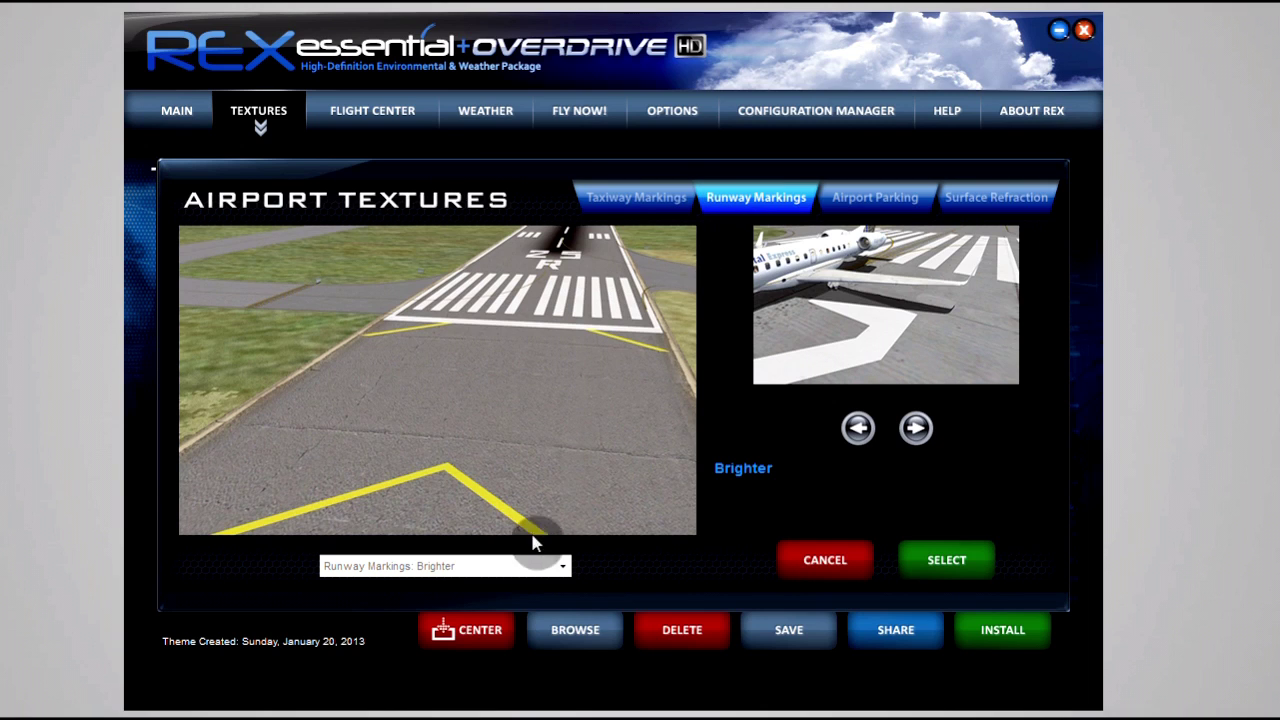
left_click(500, 578)
left_click(477, 600)
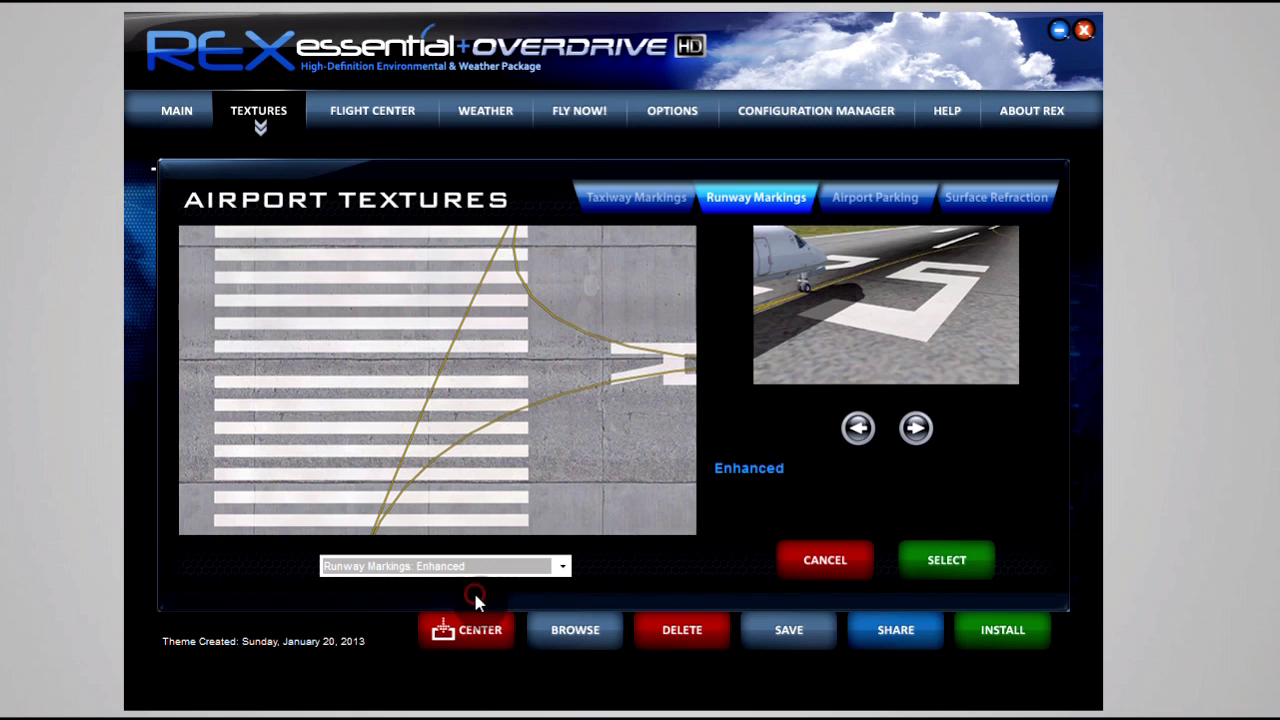
left_click(476, 568)
left_click(465, 597)
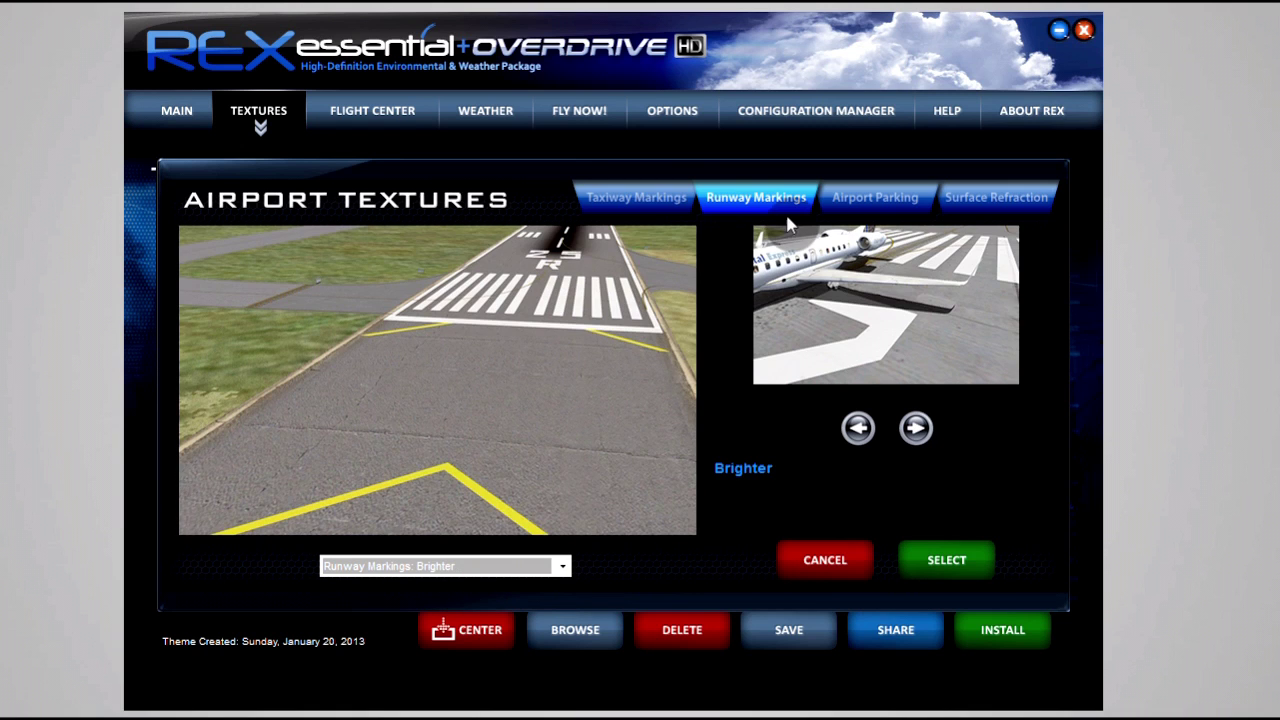
left_click(520, 568)
left_click(467, 599)
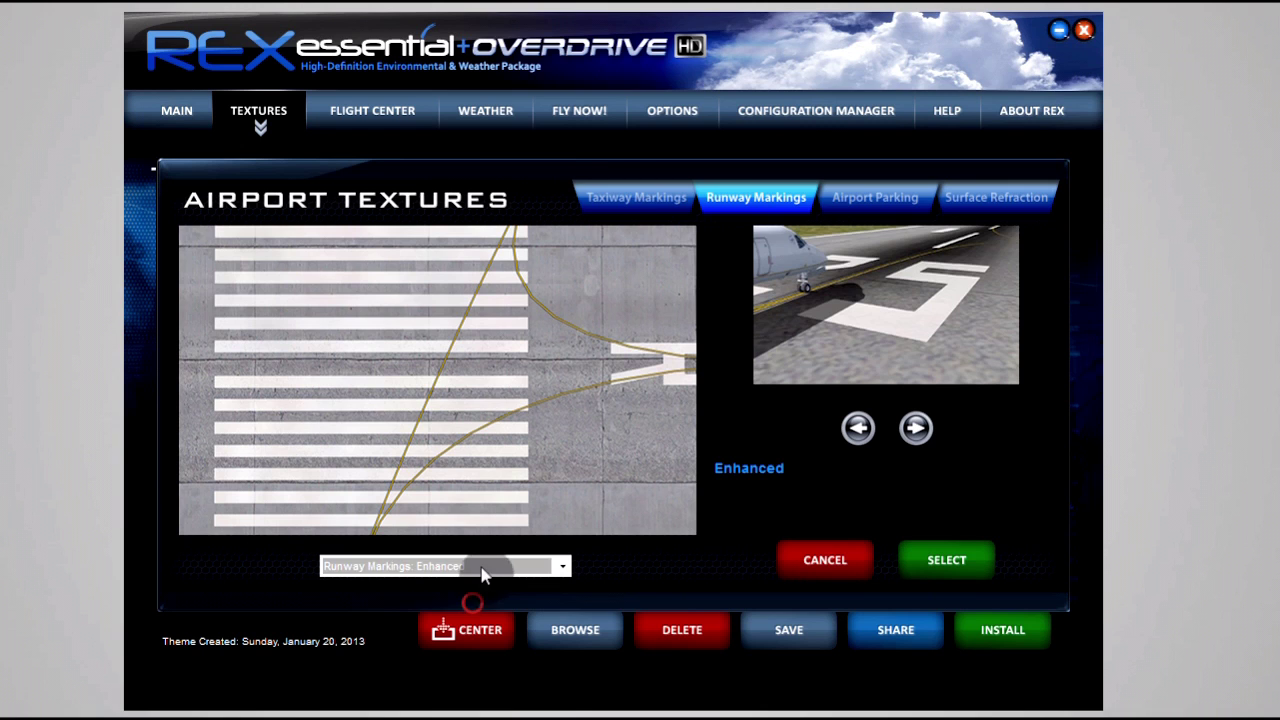
left_click(471, 568)
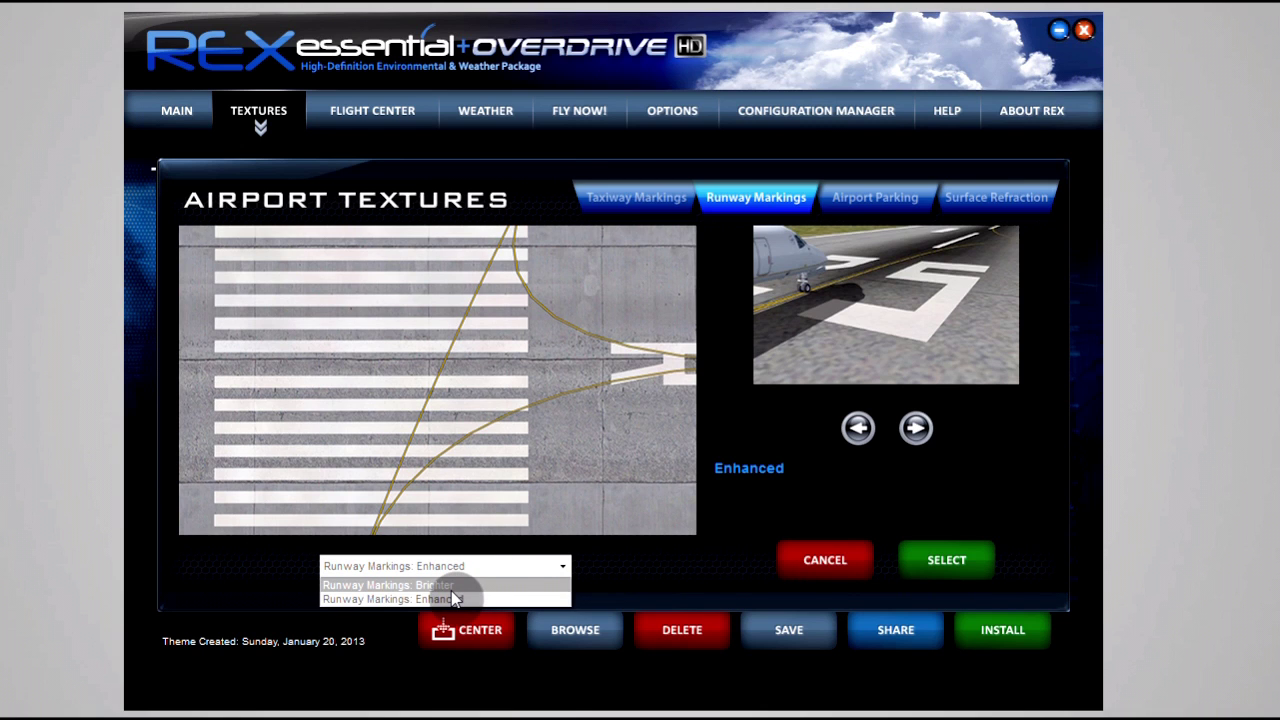
left_click(512, 585)
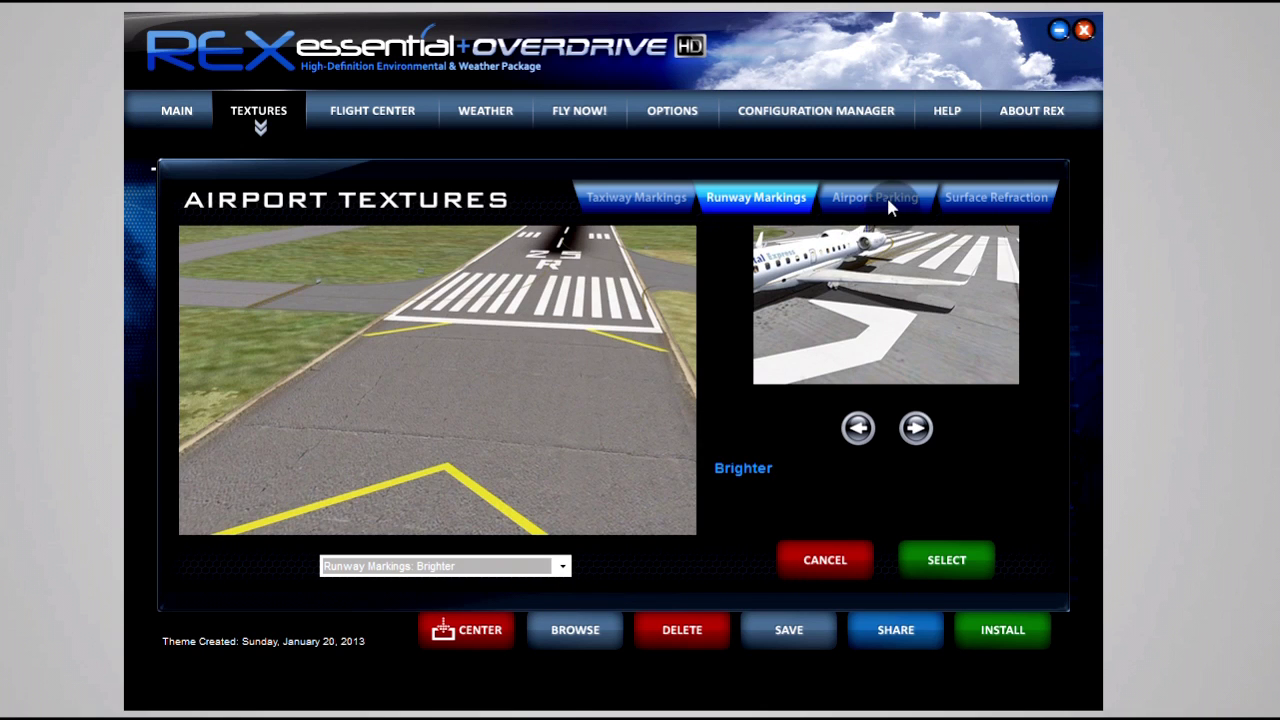
left_click(889, 205)
- Preview Damp, Flooded and Soaked surface refraction, then cancel the airport texture changes
left_click(462, 570)
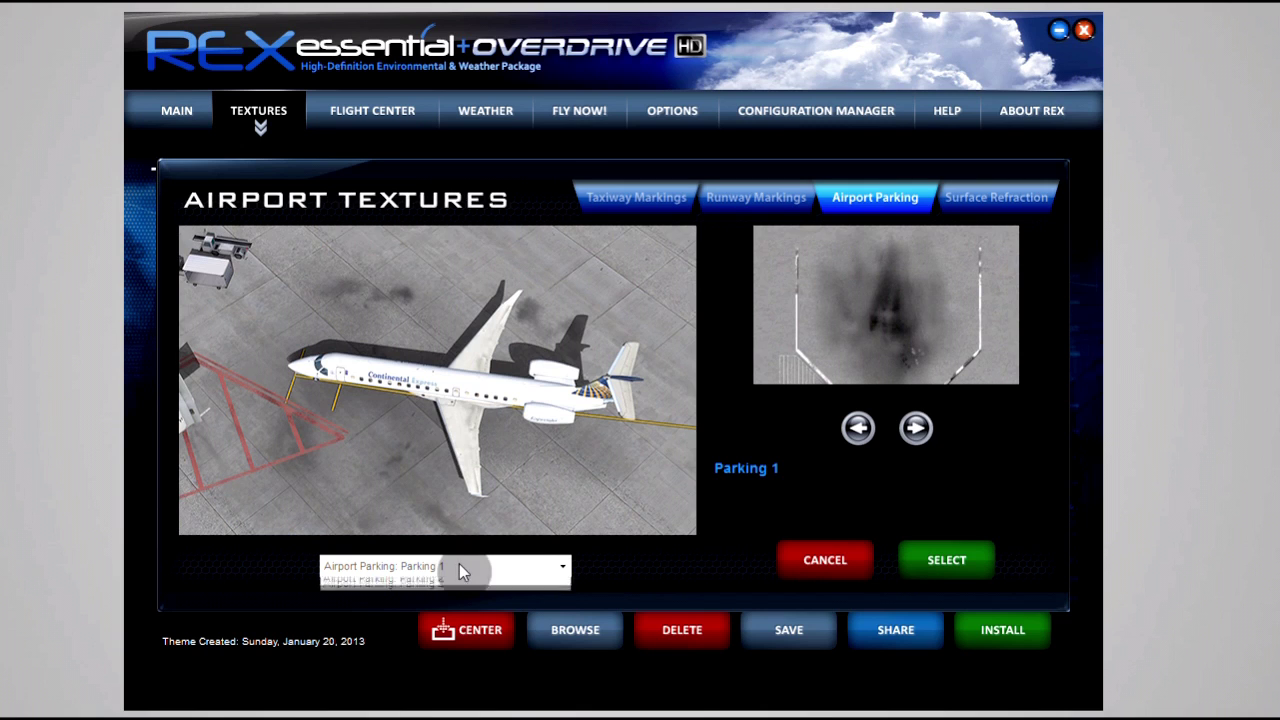
left_click(990, 199)
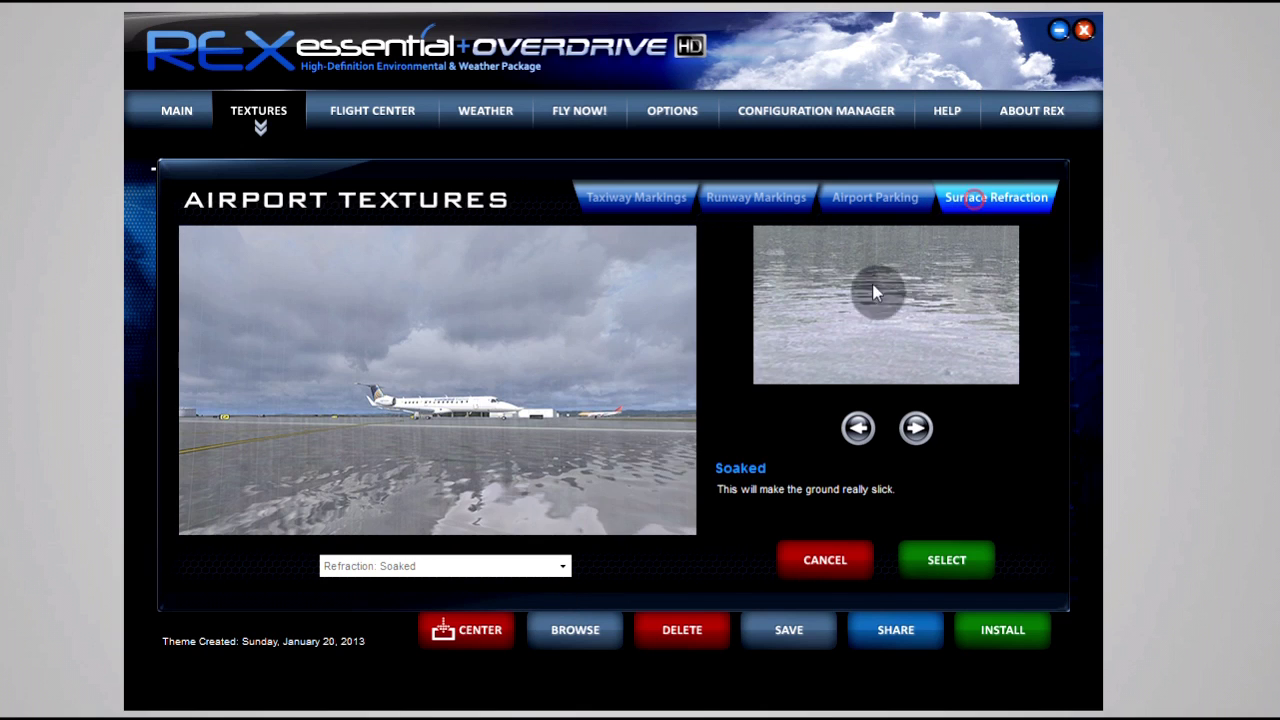
left_click(535, 564)
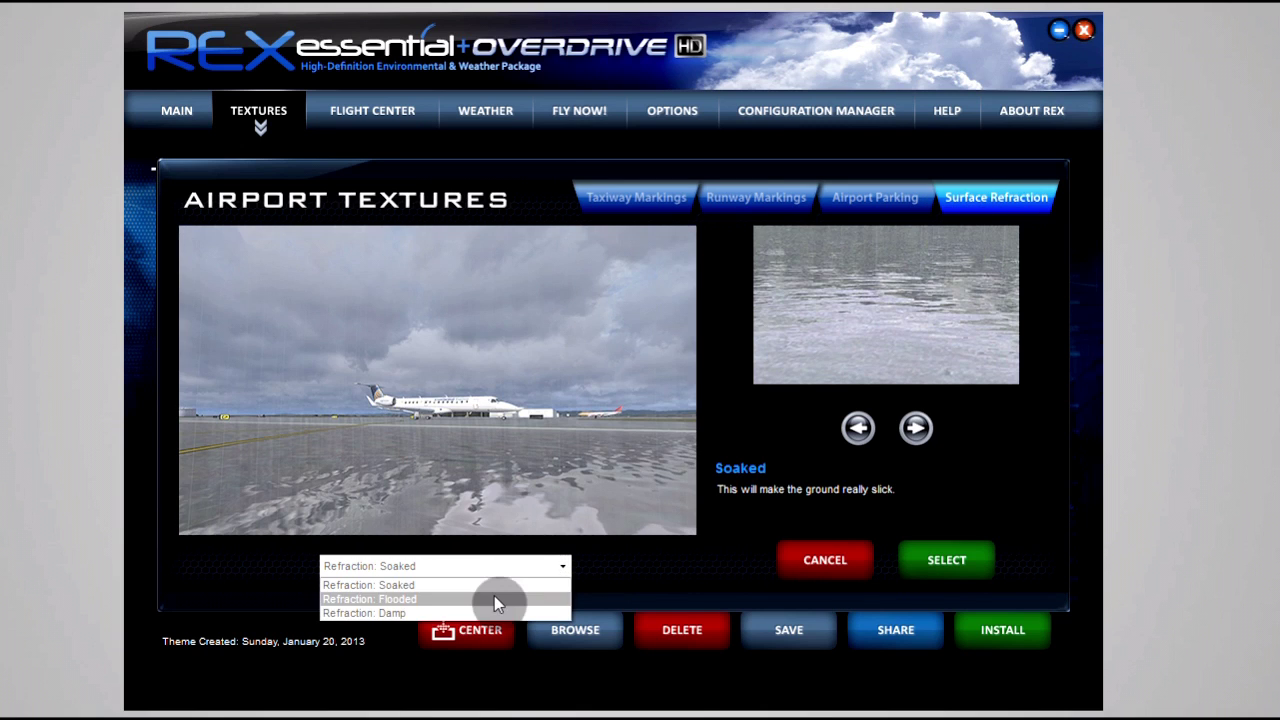
left_click(458, 612)
left_click(465, 566)
left_click(443, 600)
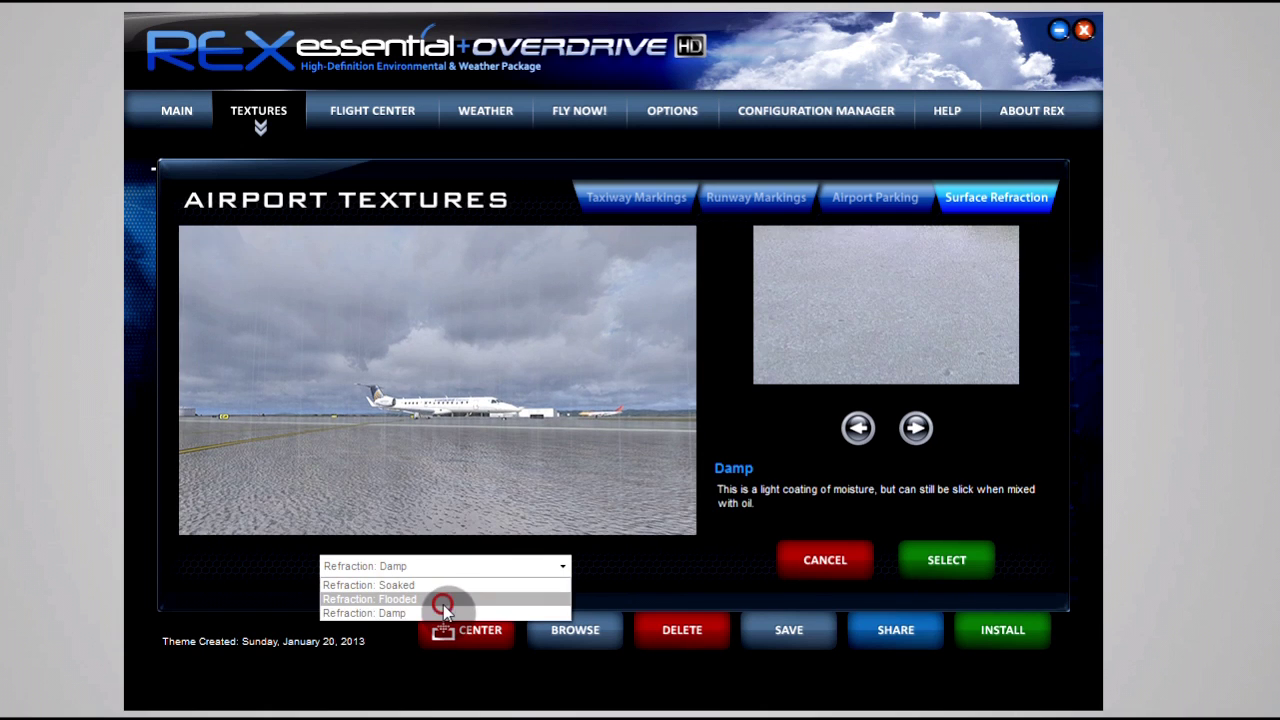
left_click(463, 566)
left_click(450, 587)
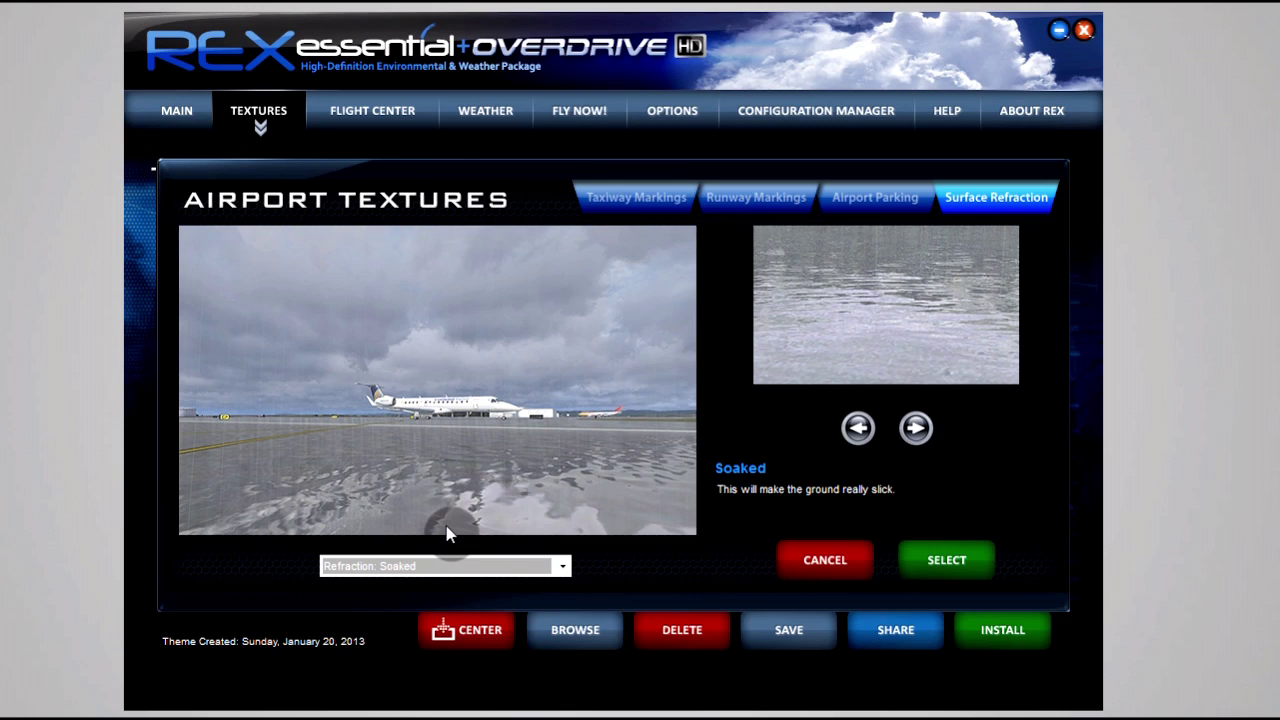
left_click(409, 570)
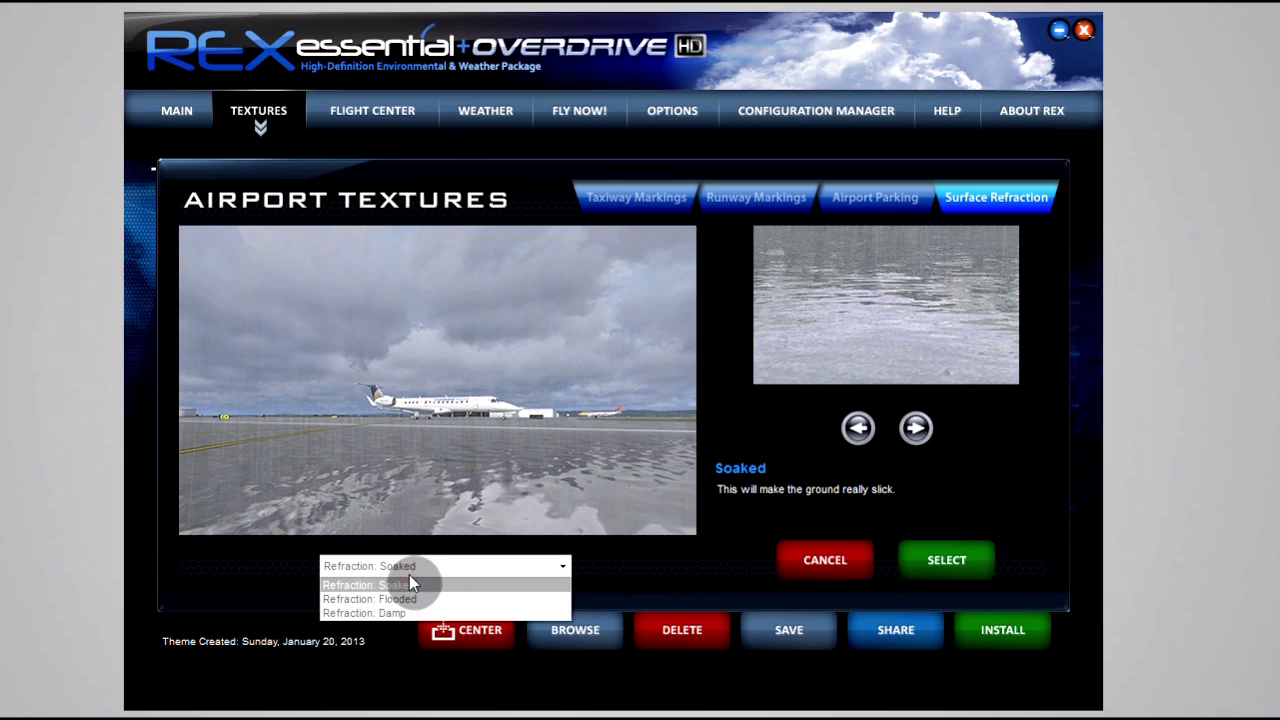
left_click(409, 580)
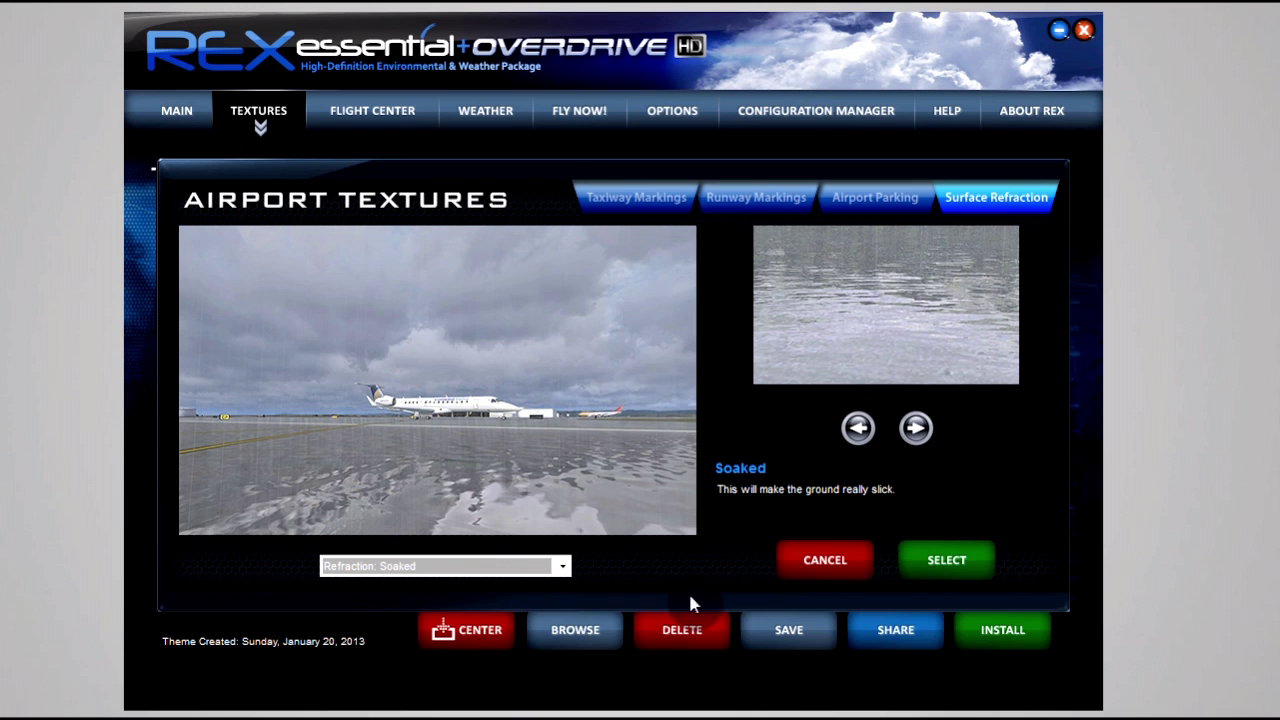
left_click(822, 583)
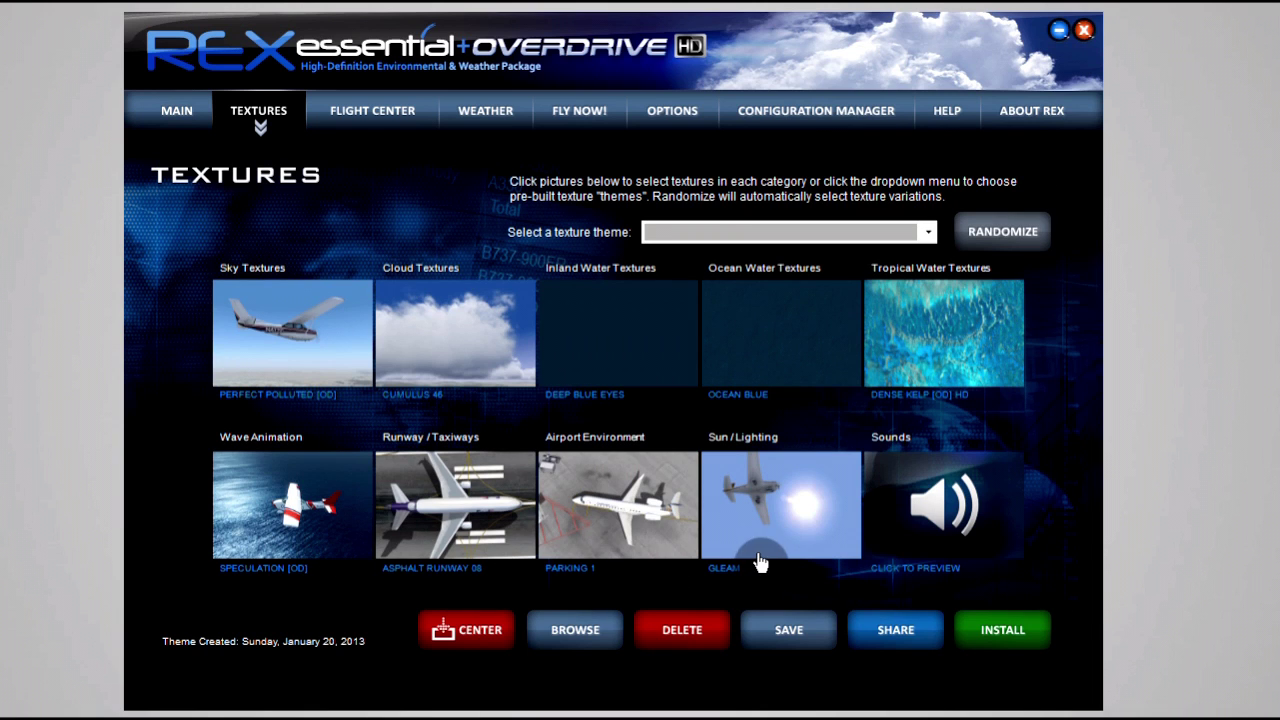
- Open the Sun/Lighting editor and preview Realistic Sun, returning the sun to Gleam
left_click(795, 527)
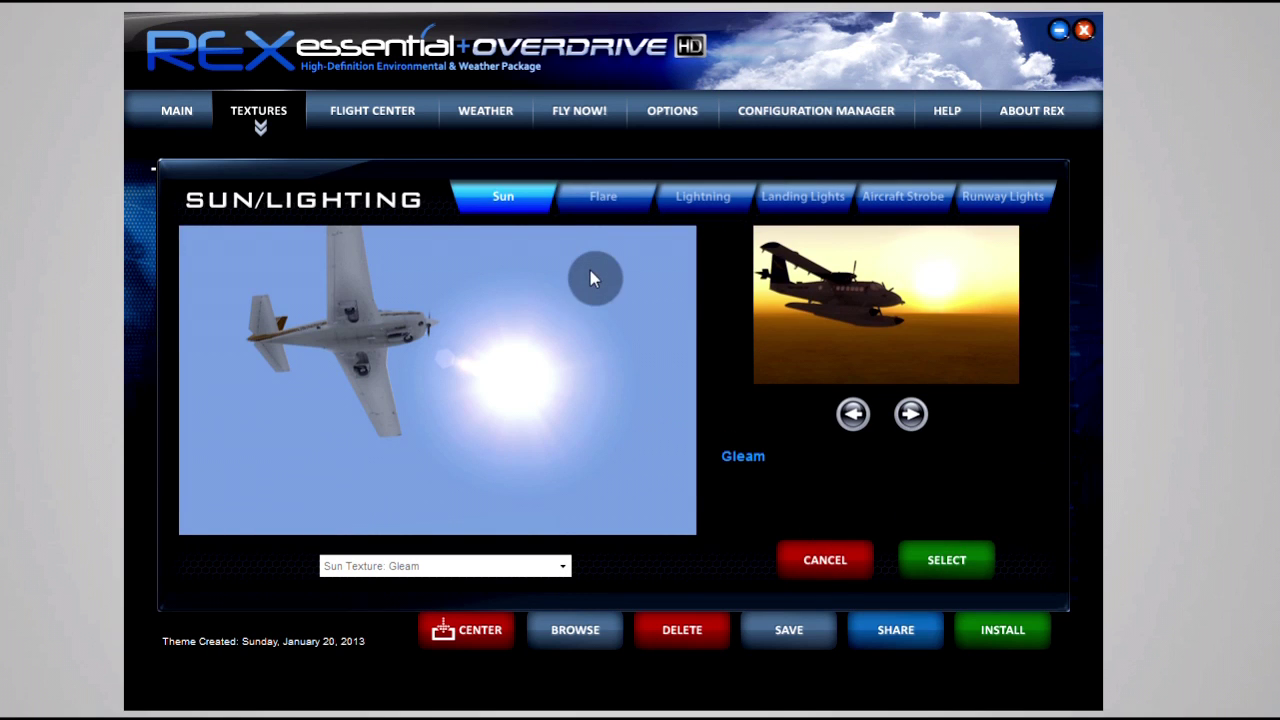
left_click(602, 196)
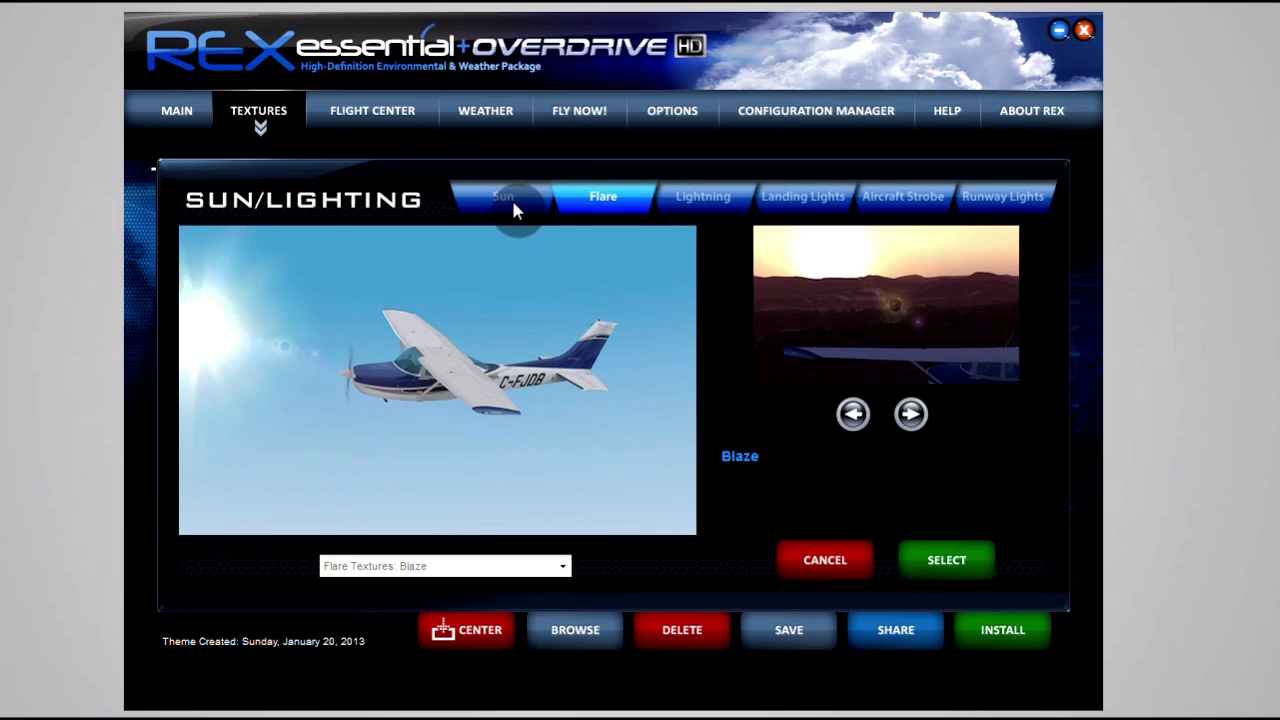
left_click(514, 205)
left_click(435, 566)
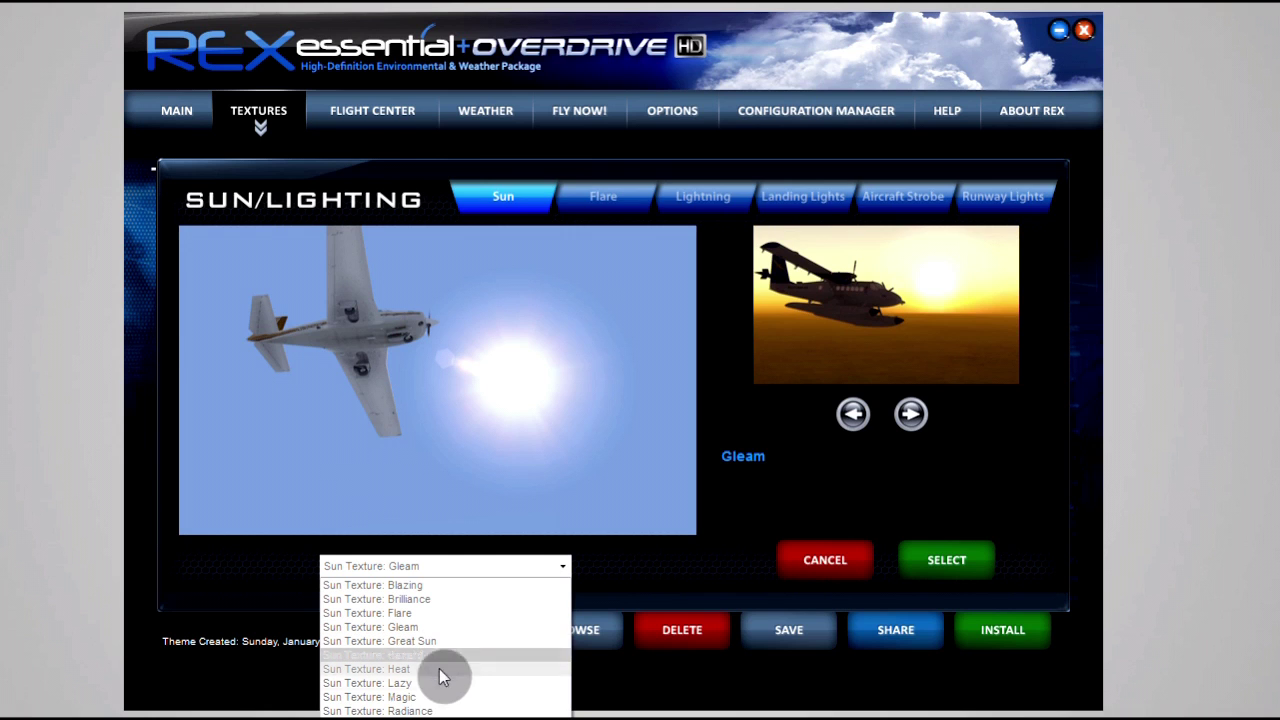
left_click(449, 709)
left_click(476, 568)
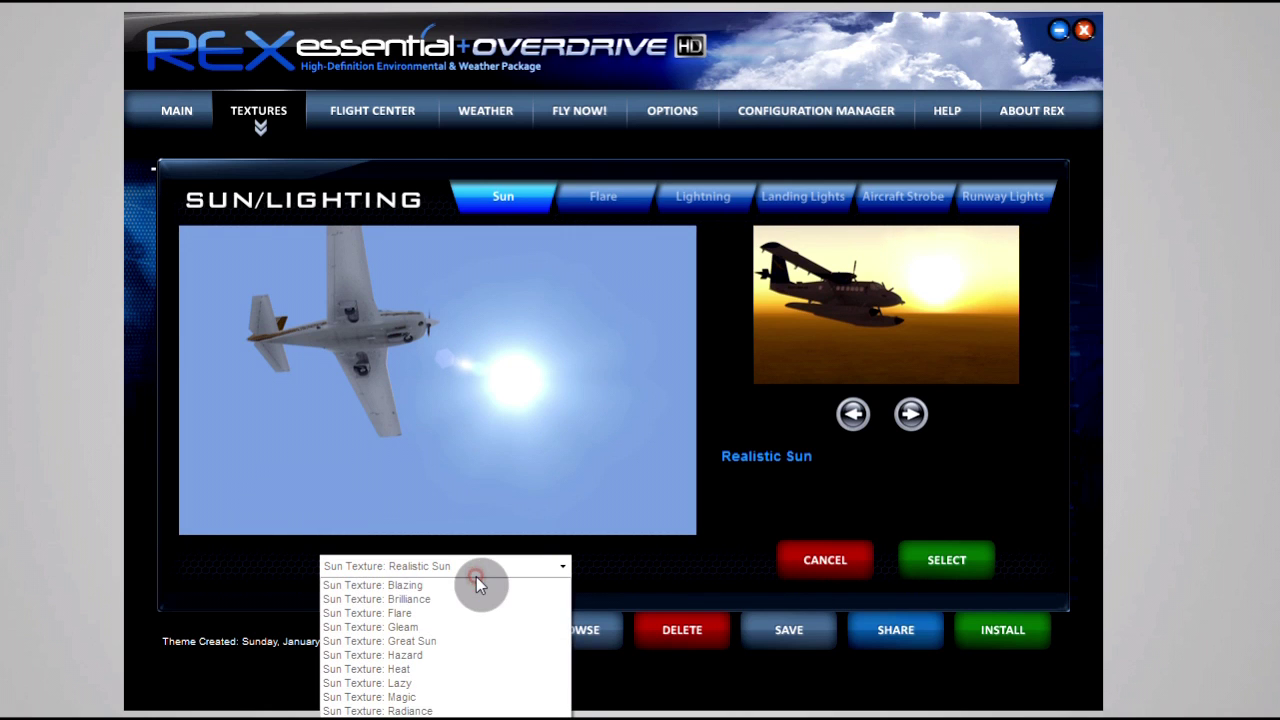
left_click(429, 617)
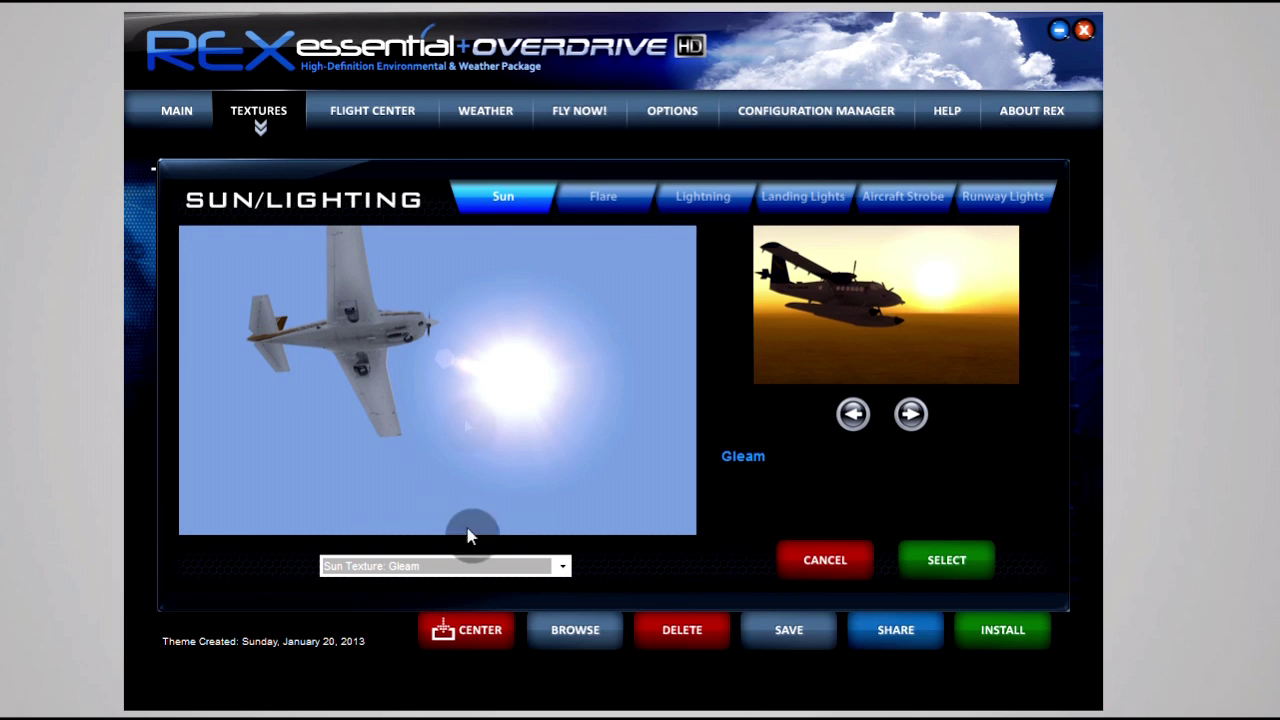
- Preview the Brilliance and Lazy sun textures, then reset the sun to Gleam
left_click(483, 576)
left_click(409, 599)
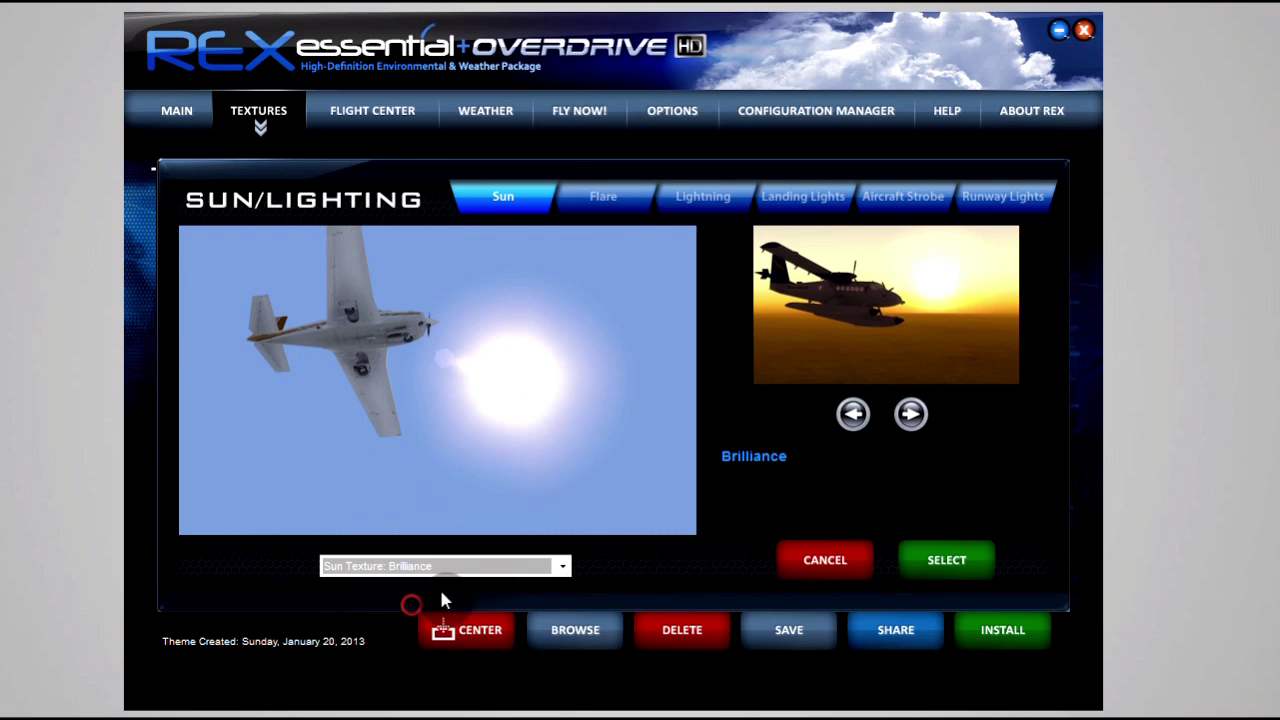
left_click(466, 565)
left_click(410, 684)
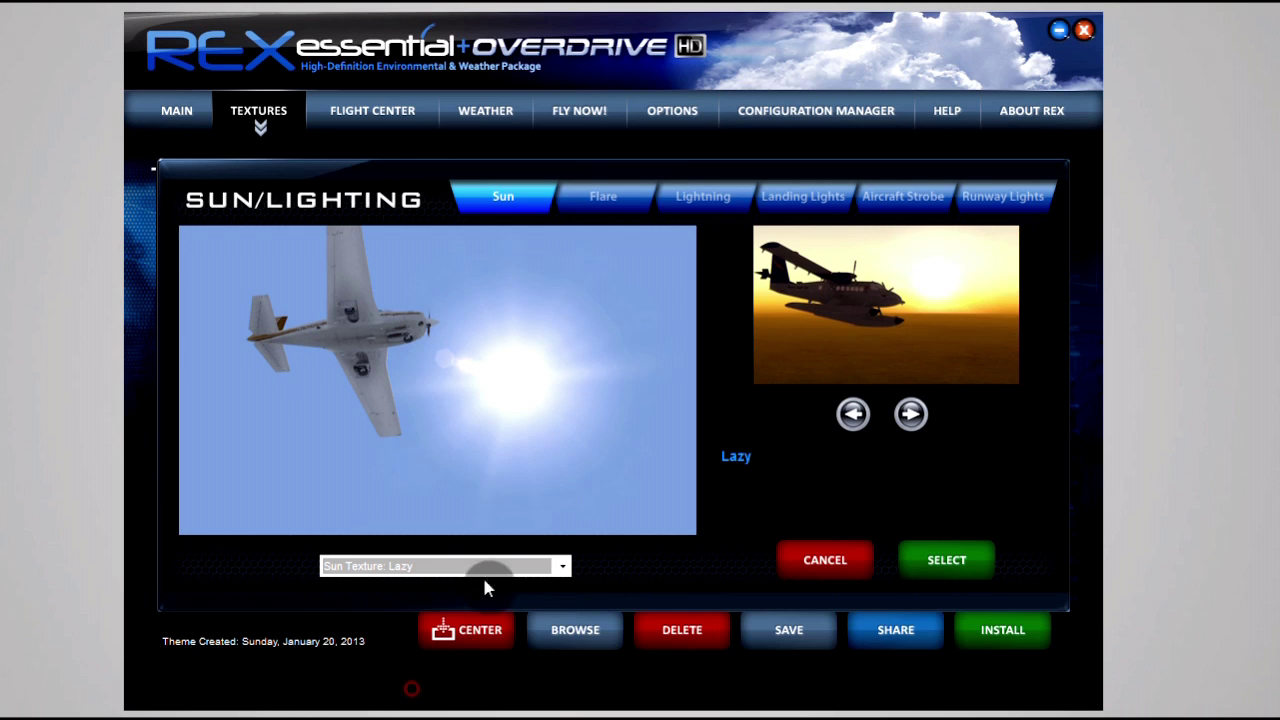
left_click(485, 568)
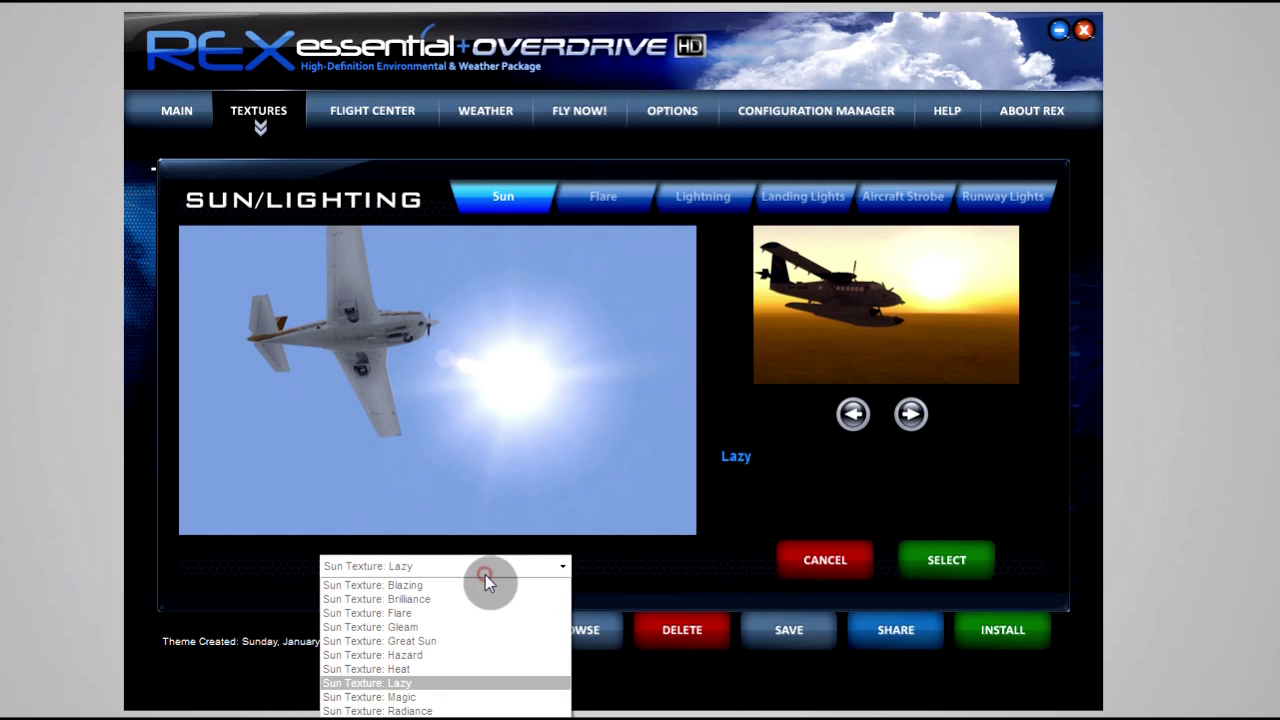
left_click(449, 622)
- Check the flare textures, keeping Blaze, and bring up the lightning textures
left_click(599, 200)
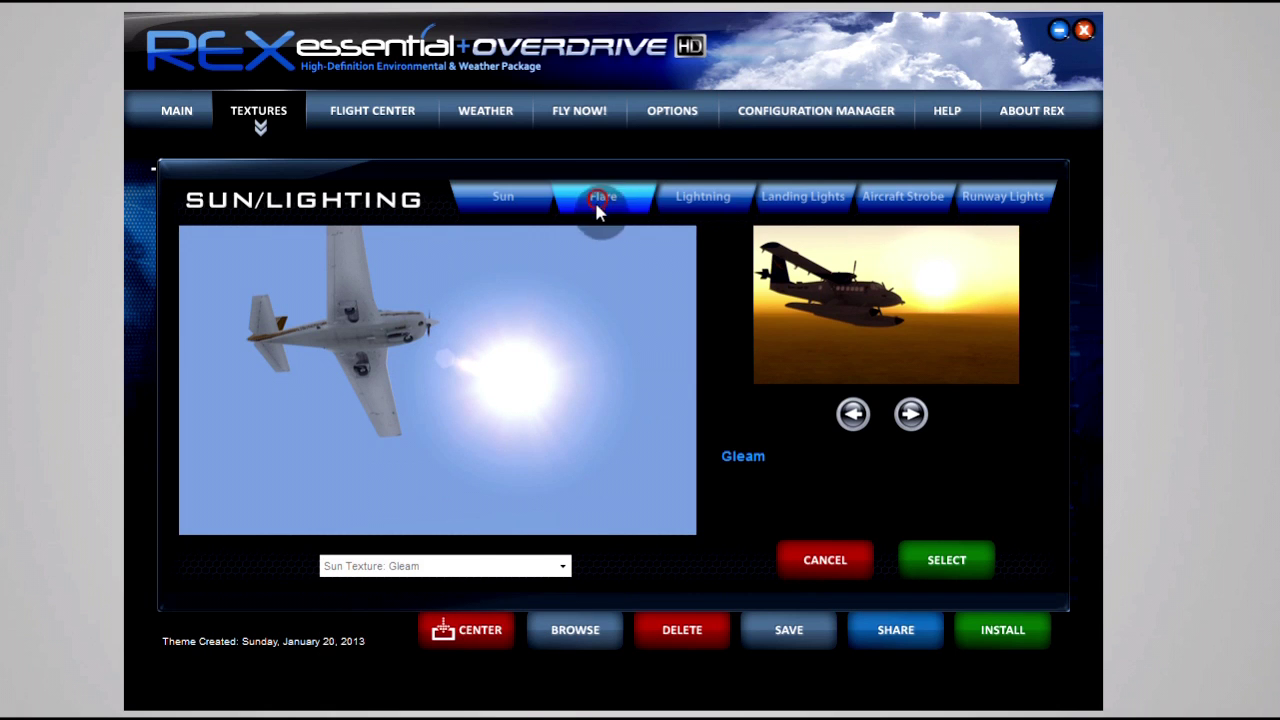
left_click(452, 578)
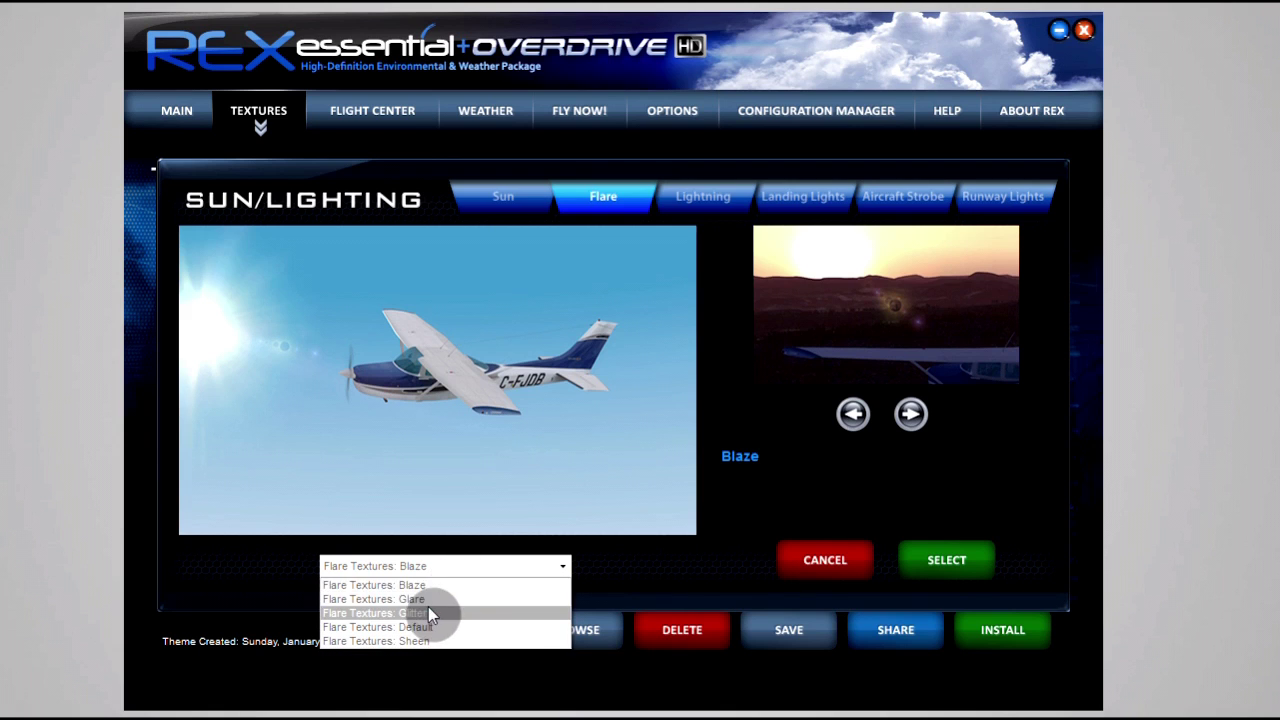
left_click(446, 566)
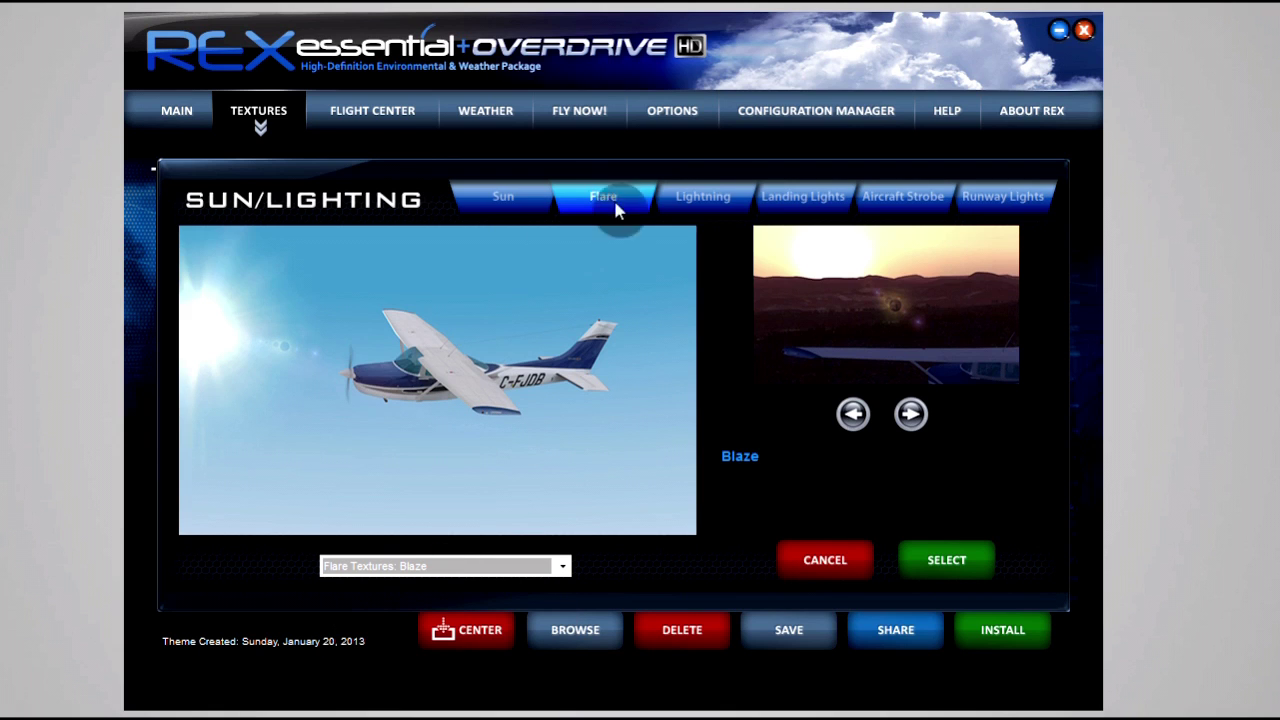
left_click(724, 196)
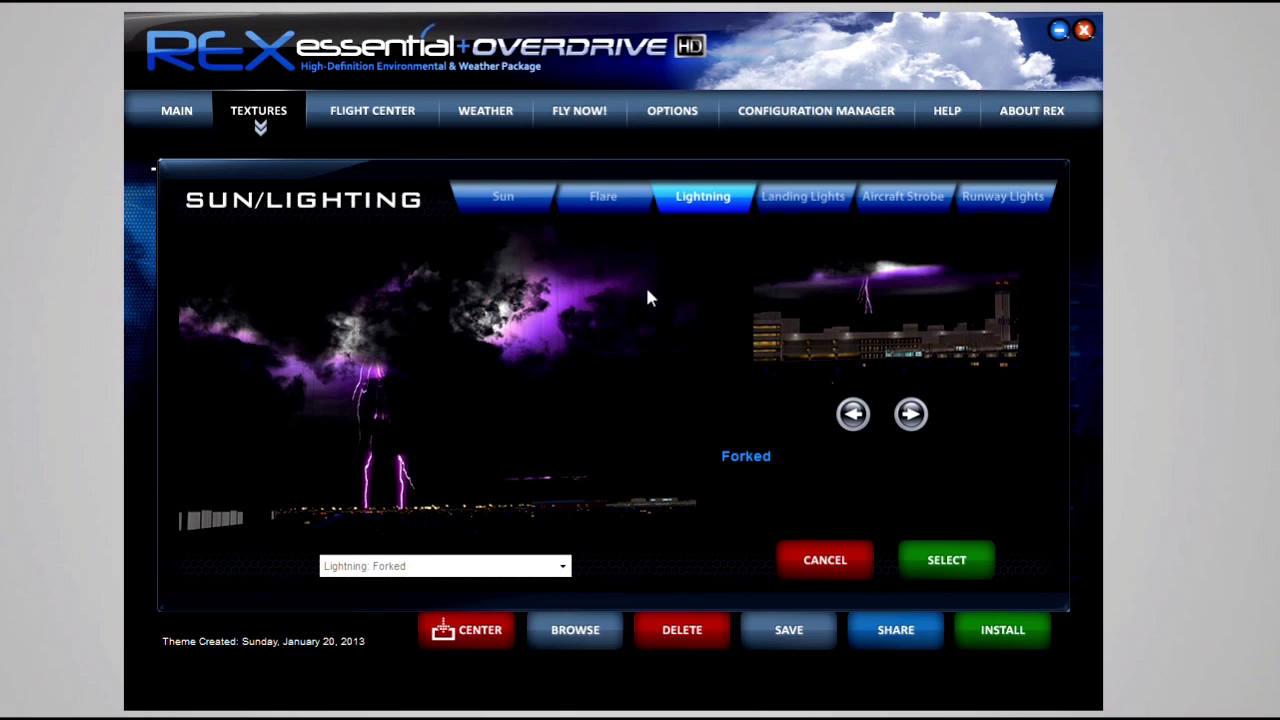
- Keep lightning on Forked and preview Golden Intense landing lights, keeping Golden
left_click(428, 566)
left_click(428, 566)
left_click(820, 197)
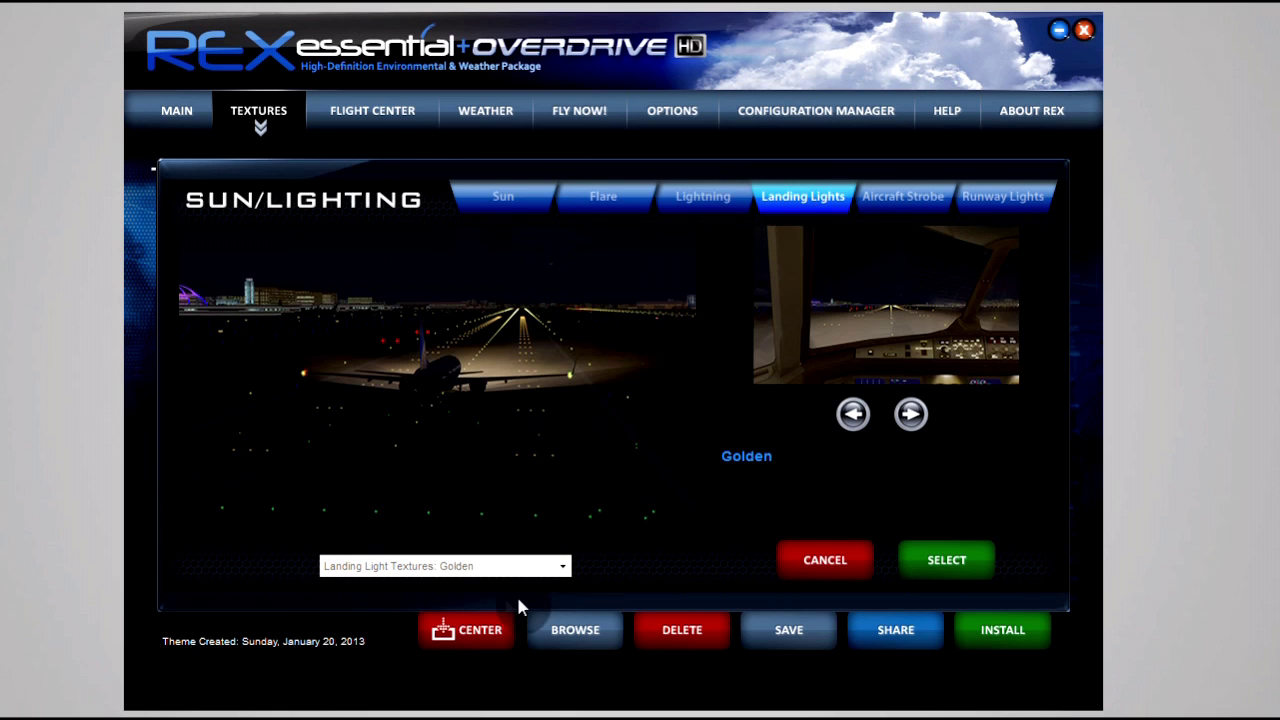
left_click(510, 567)
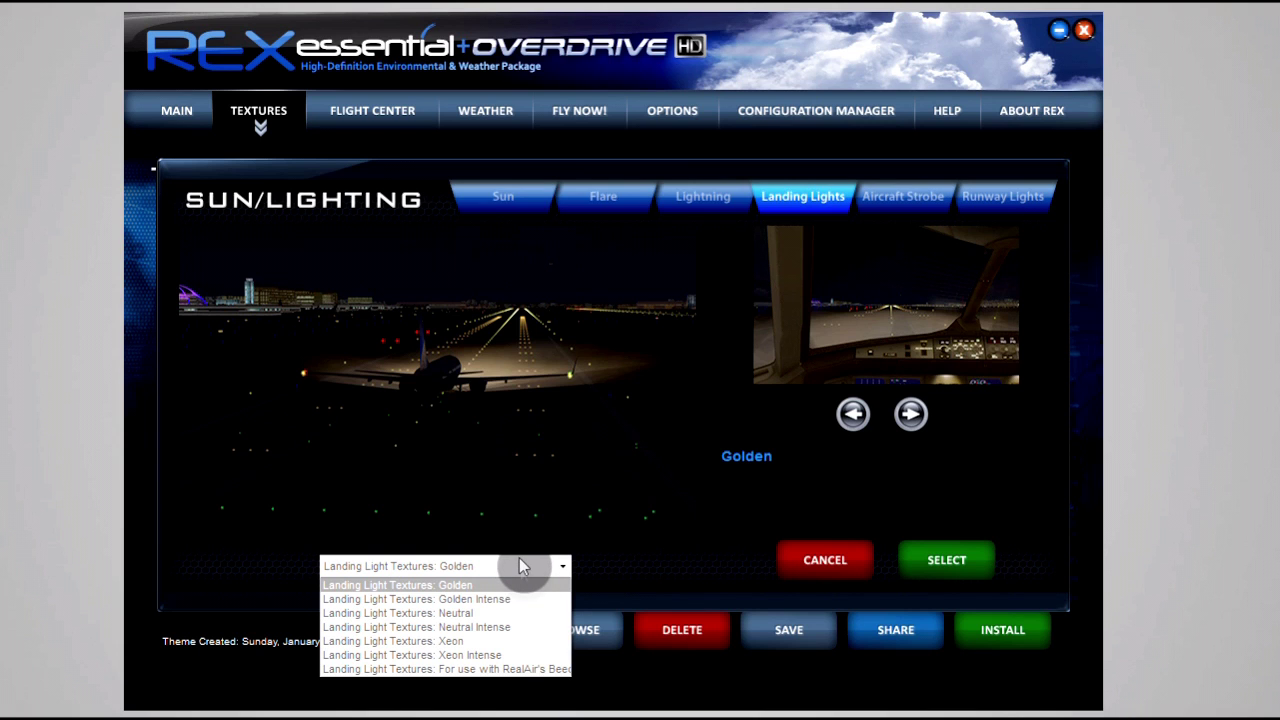
left_click(508, 598)
left_click(514, 568)
left_click(503, 586)
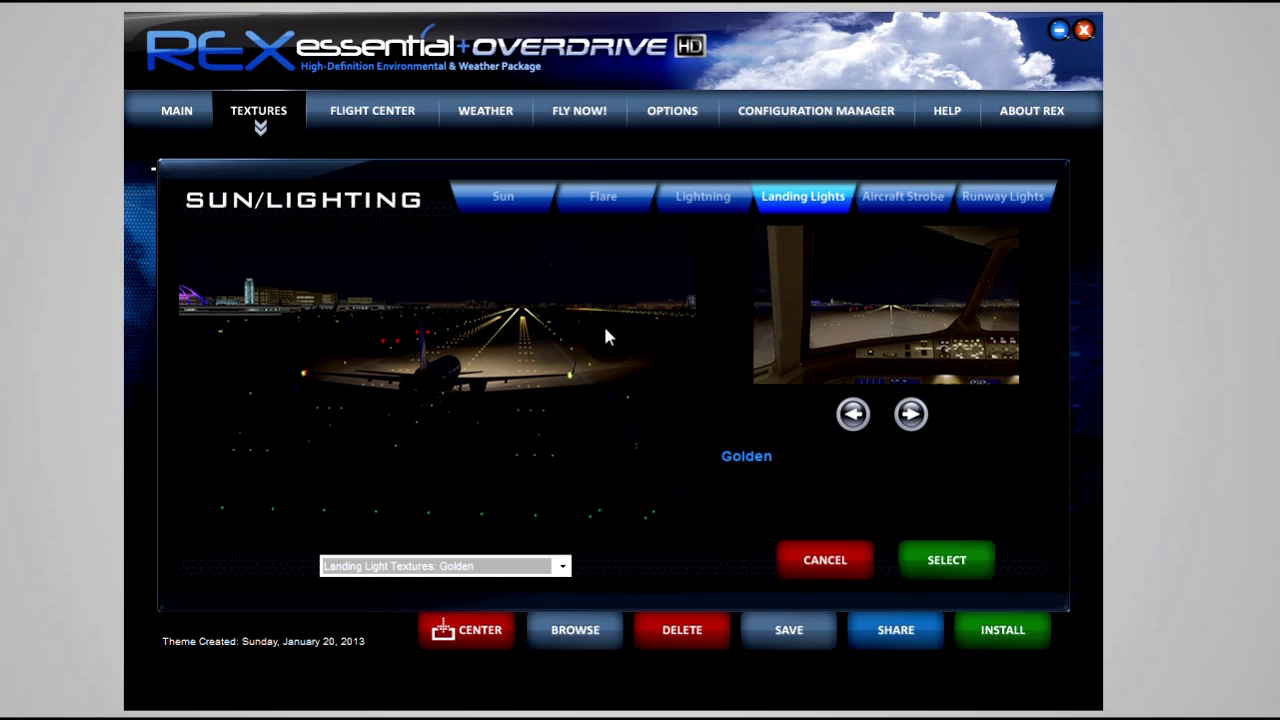
- Review aircraft strobe and runway light textures, keeping Small Glow, then cancel the editor
left_click(905, 198)
left_click(507, 572)
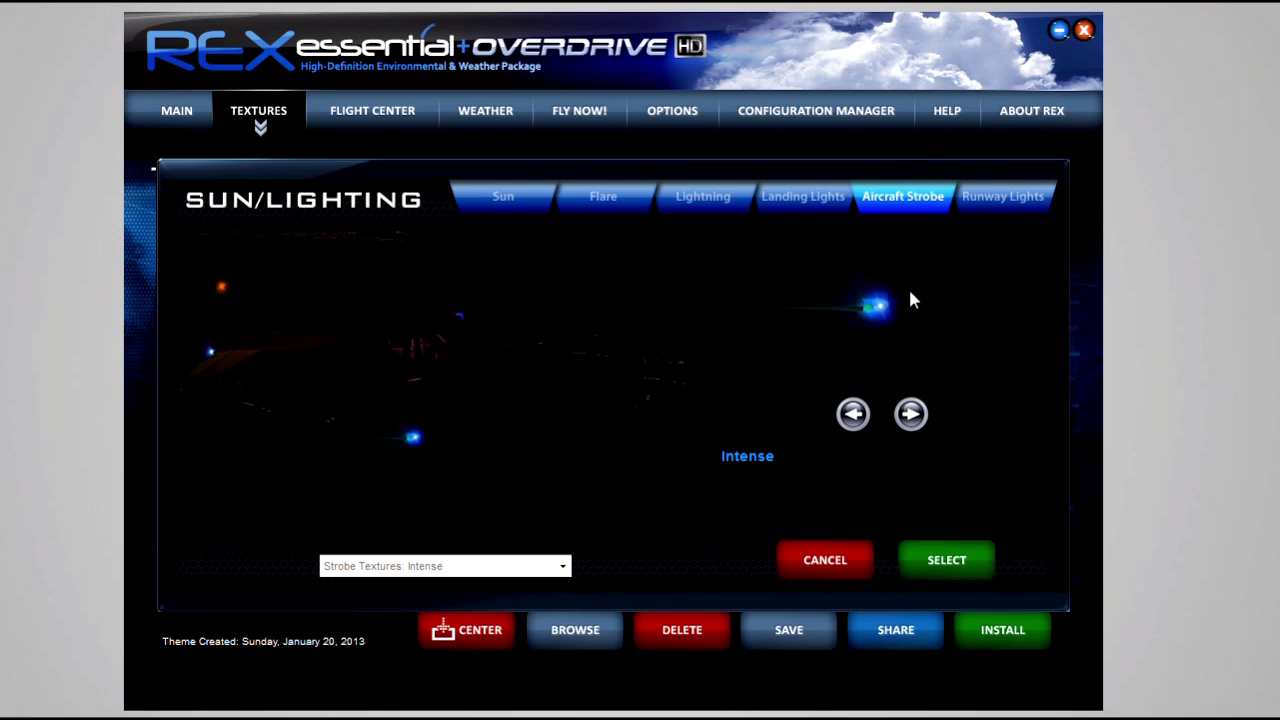
left_click(1000, 200)
left_click(500, 568)
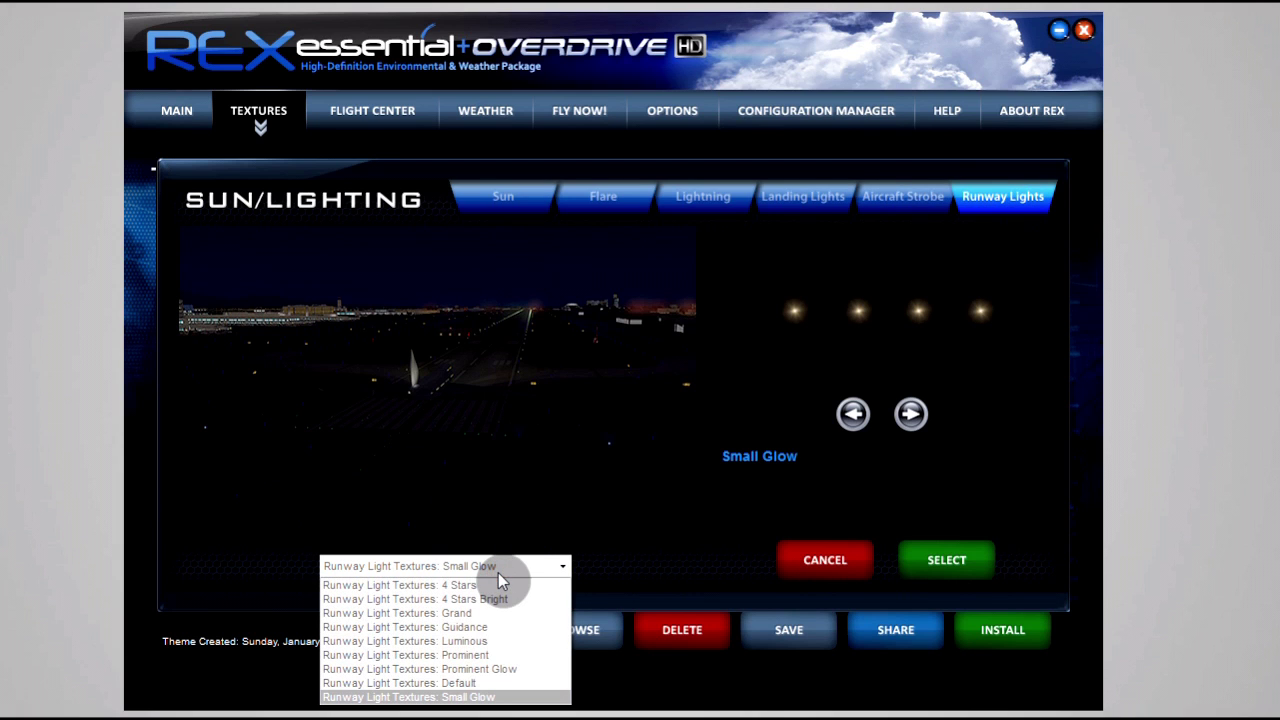
left_click(494, 568)
left_click(502, 568)
left_click(502, 566)
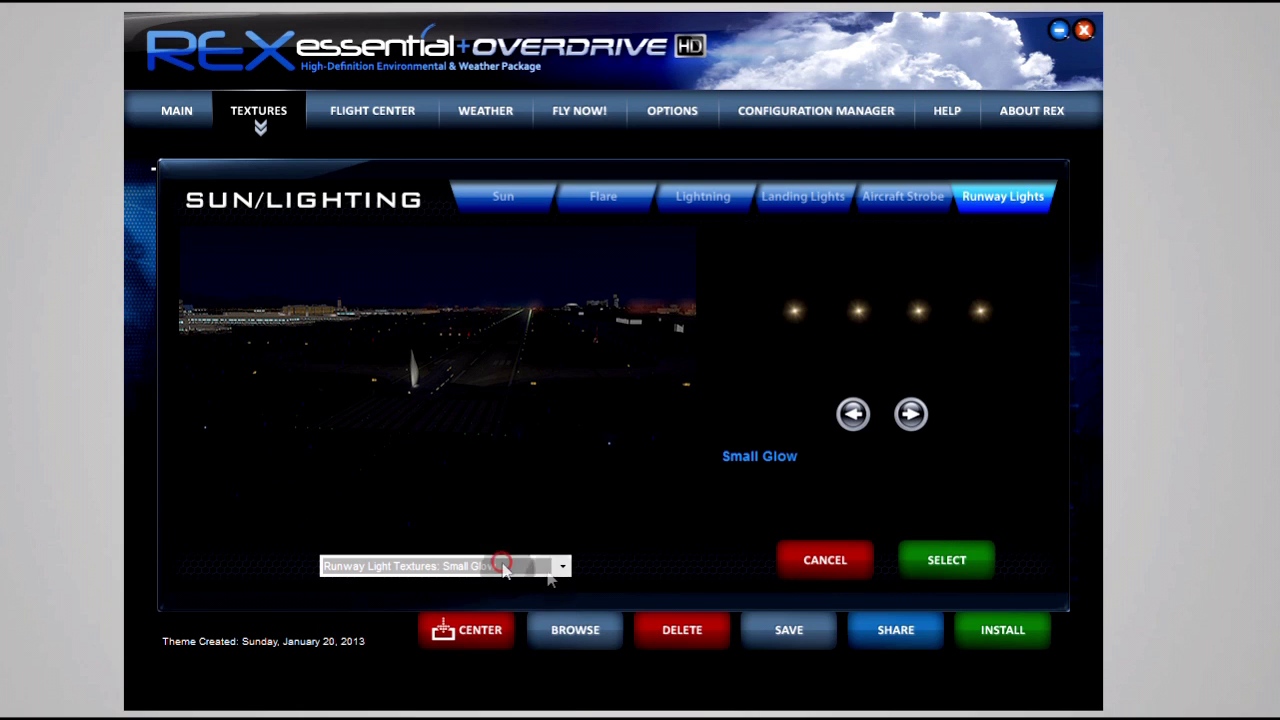
left_click(808, 568)
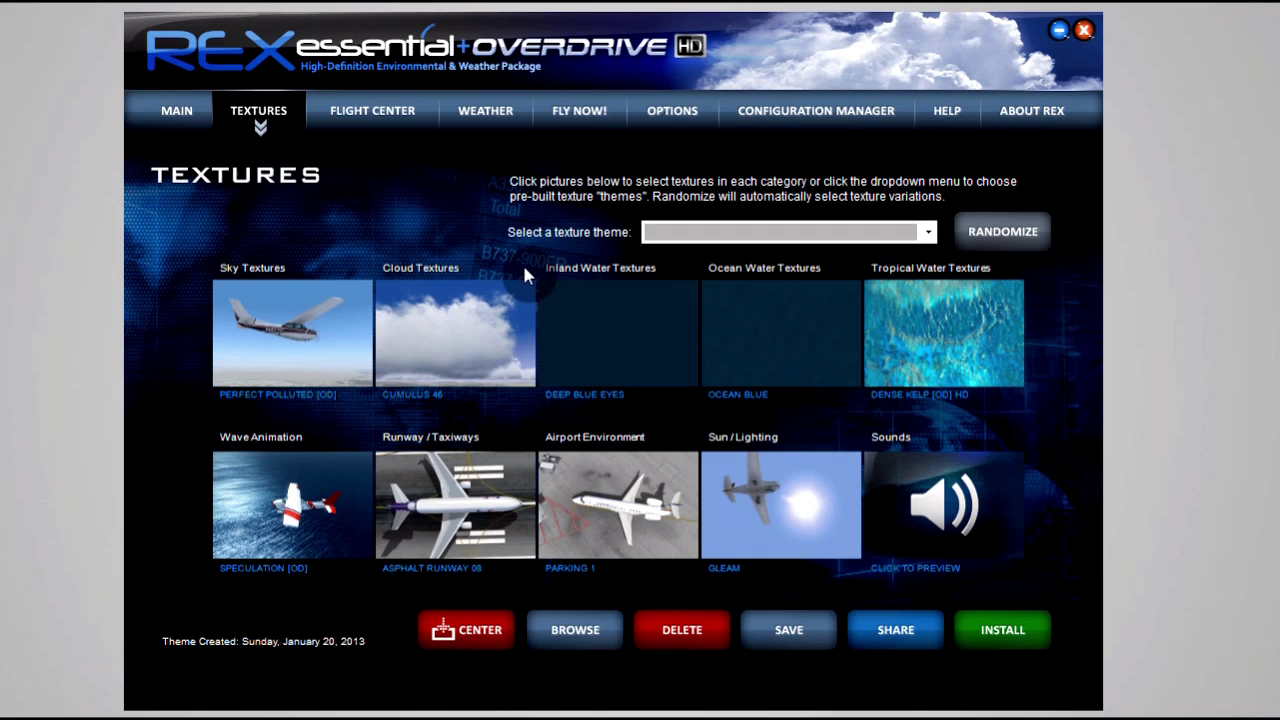
left_click(585, 312)
left_click(1015, 64)
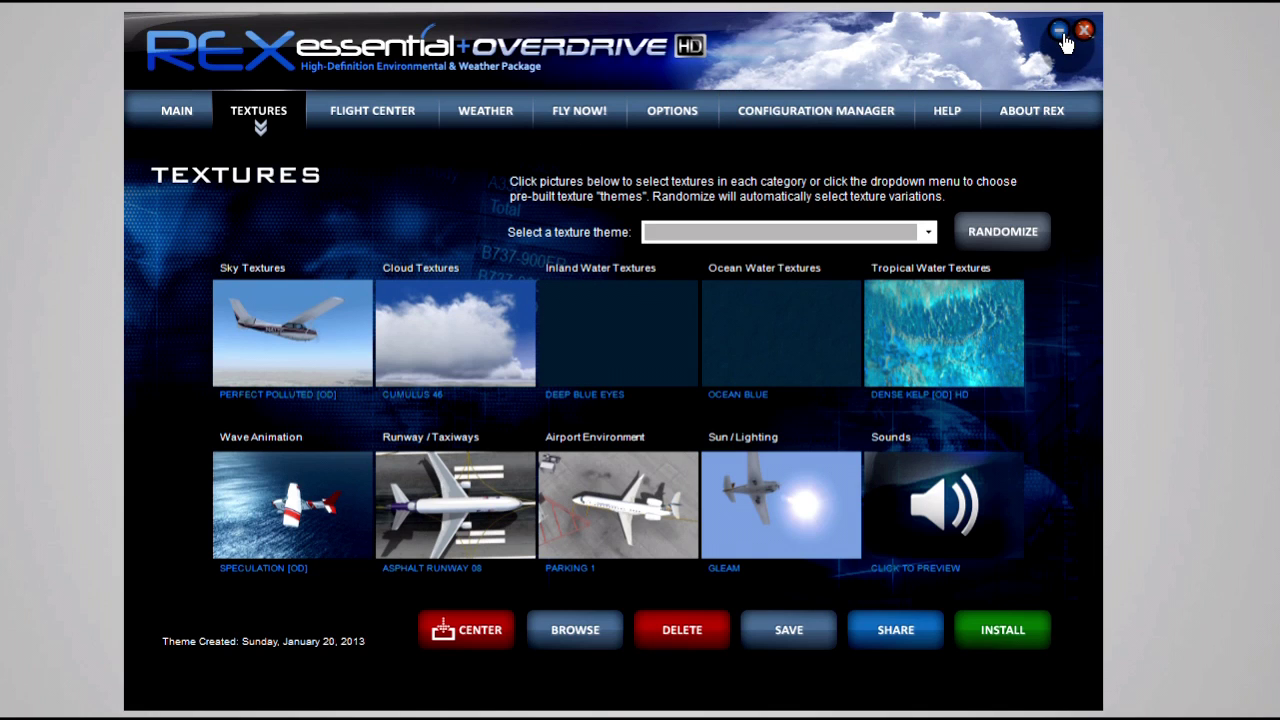